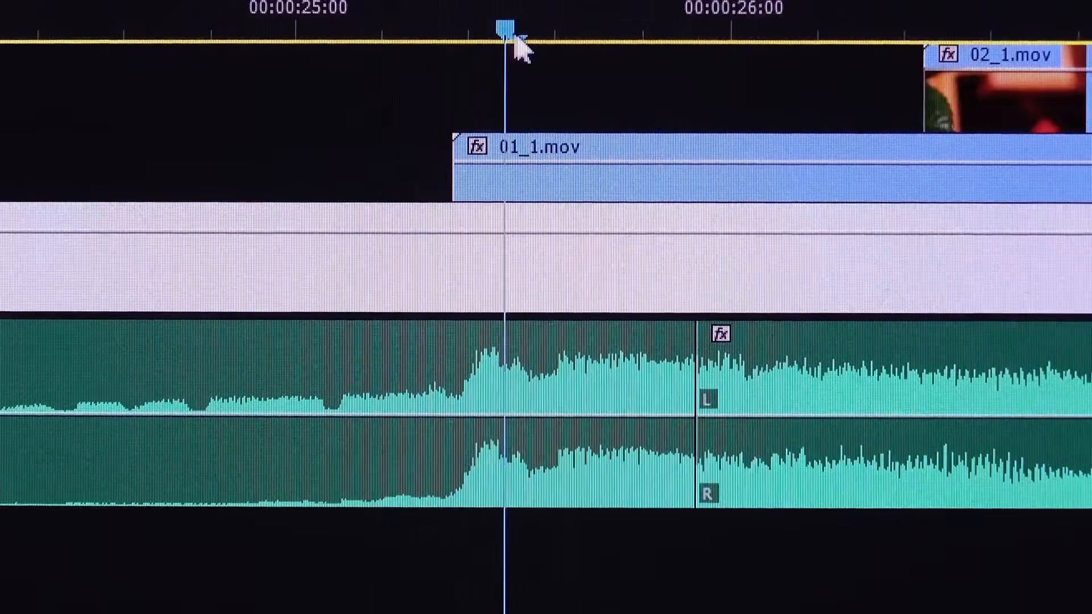
left_click_drag(512, 43, 387, 45)
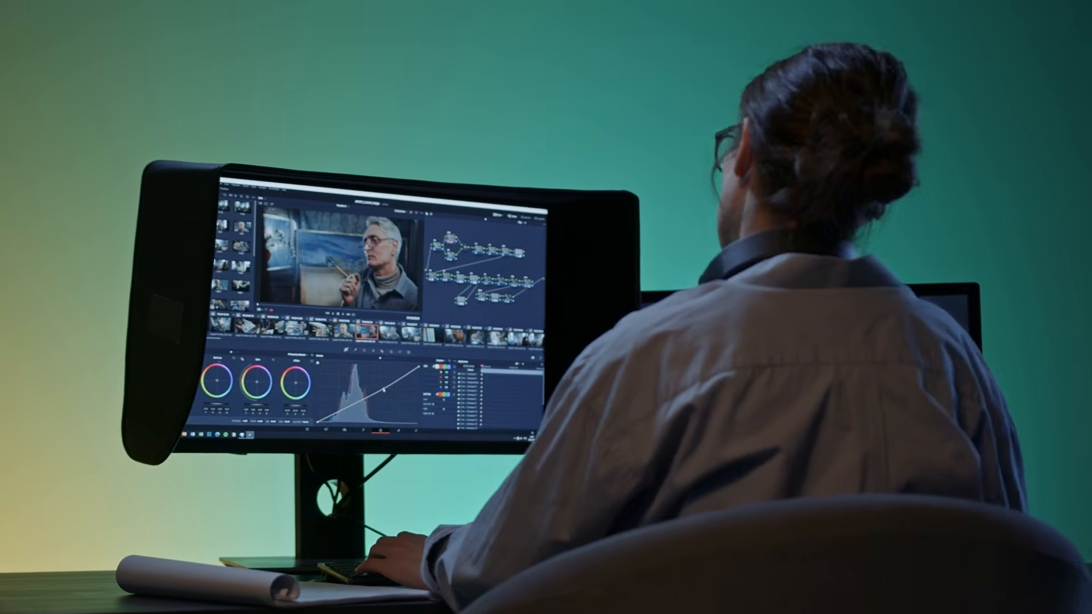
right_click(438, 370)
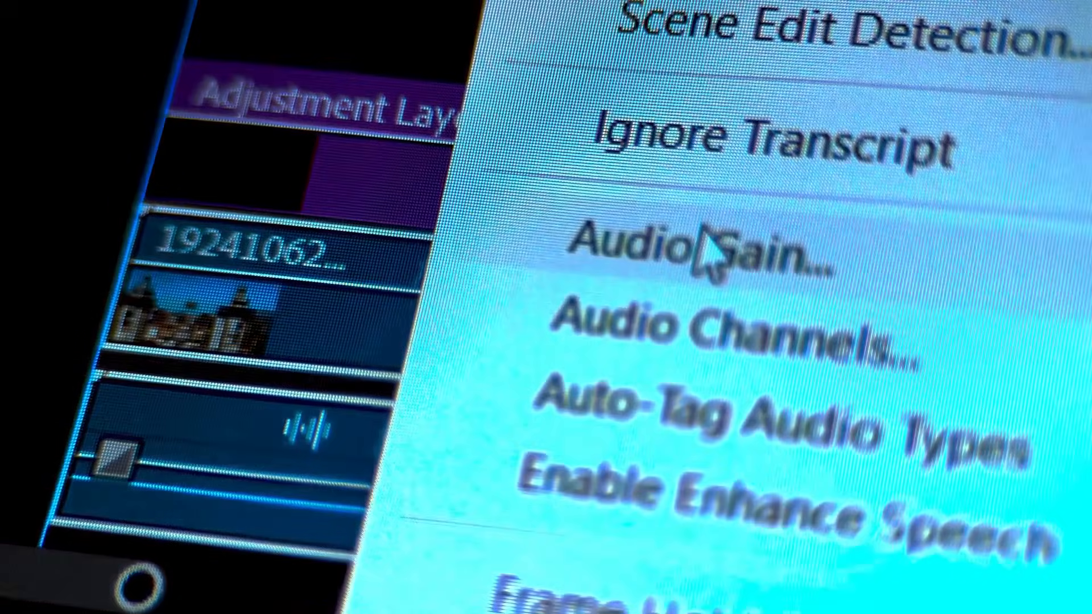
left_click(707, 244)
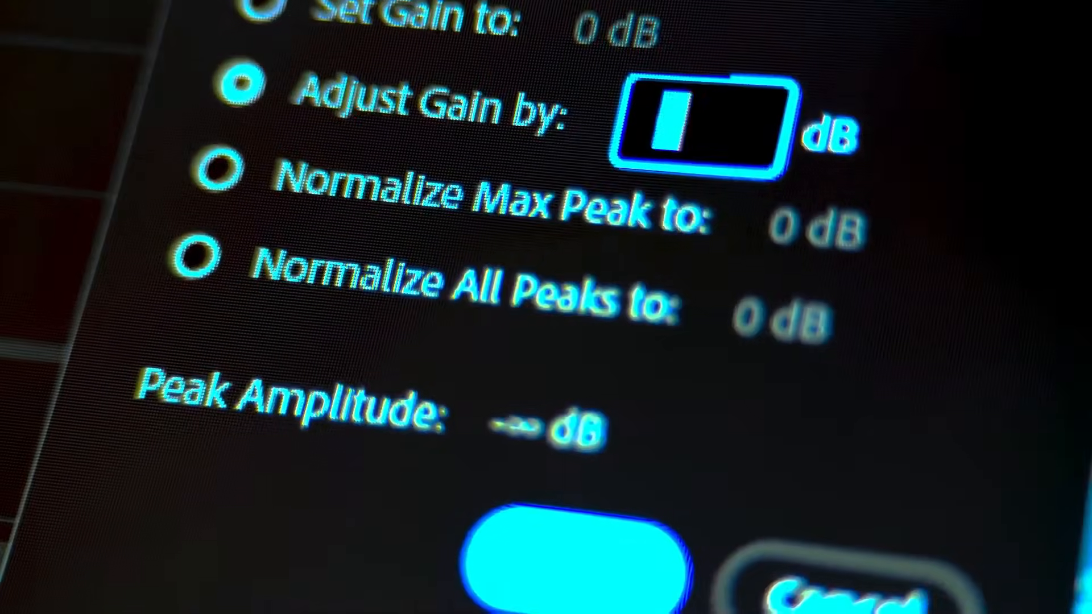
type("5")
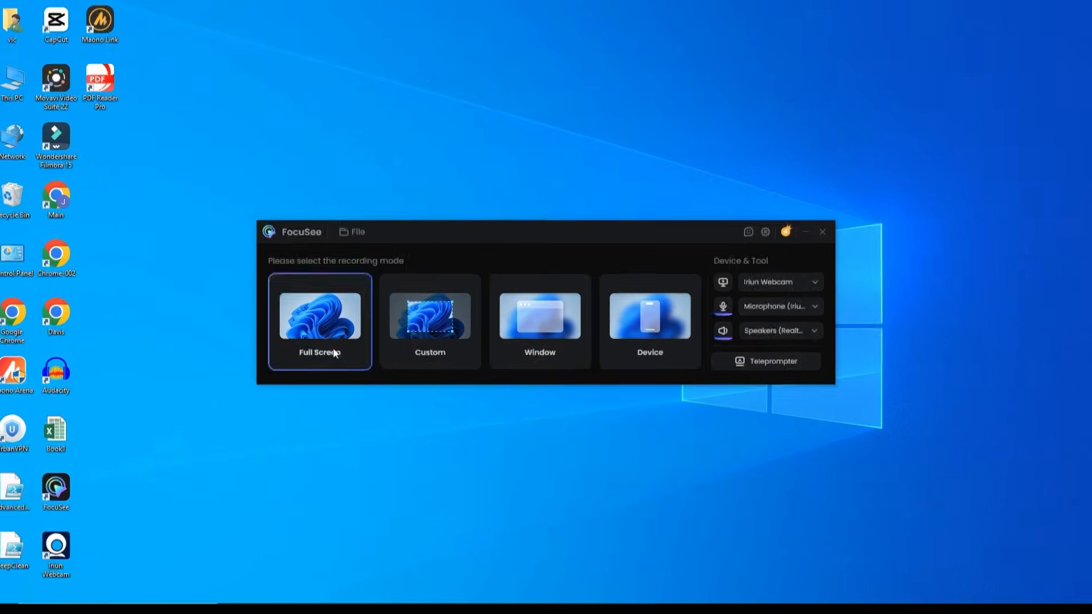
left_click(601, 280)
left_click(315, 297)
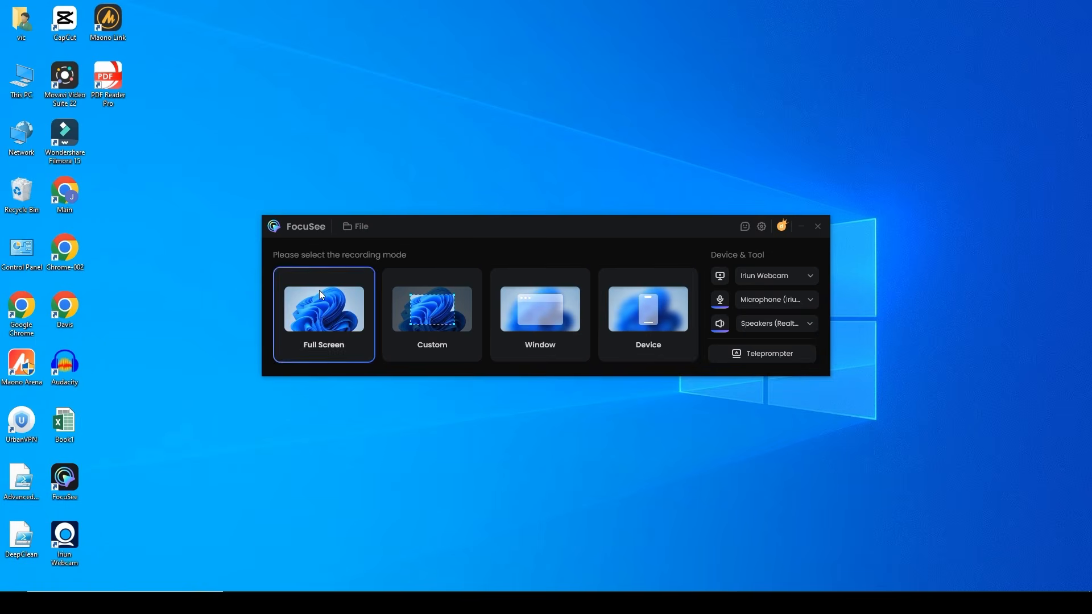
left_click(643, 298)
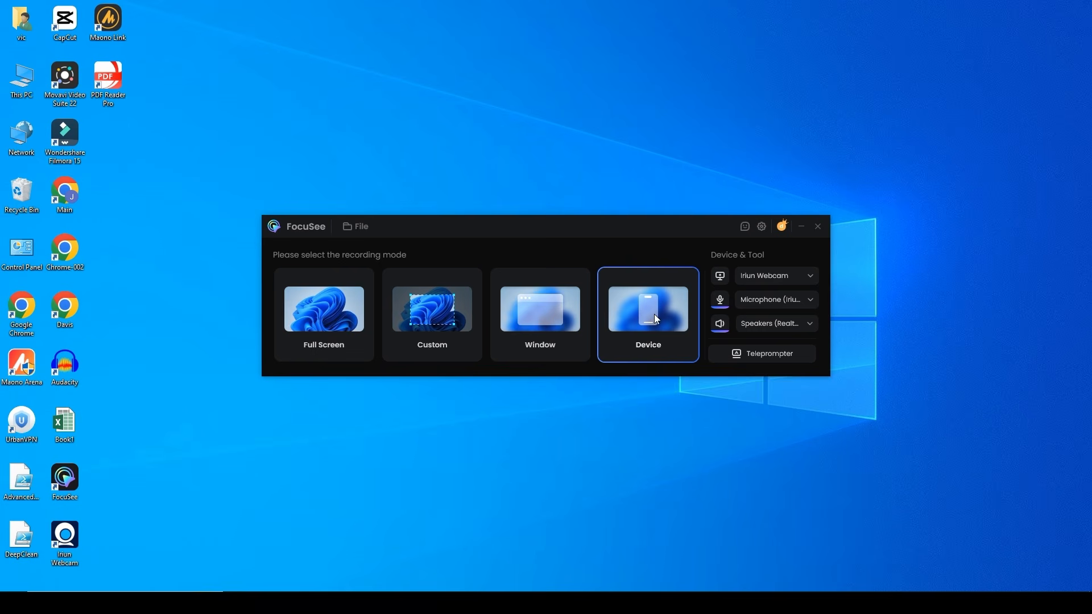
Keep Iriun Webcam as the camera, choose the PD200X microphone, and keep Speakers (Realtek High Definition Audio) for system sound.
left_click(778, 276)
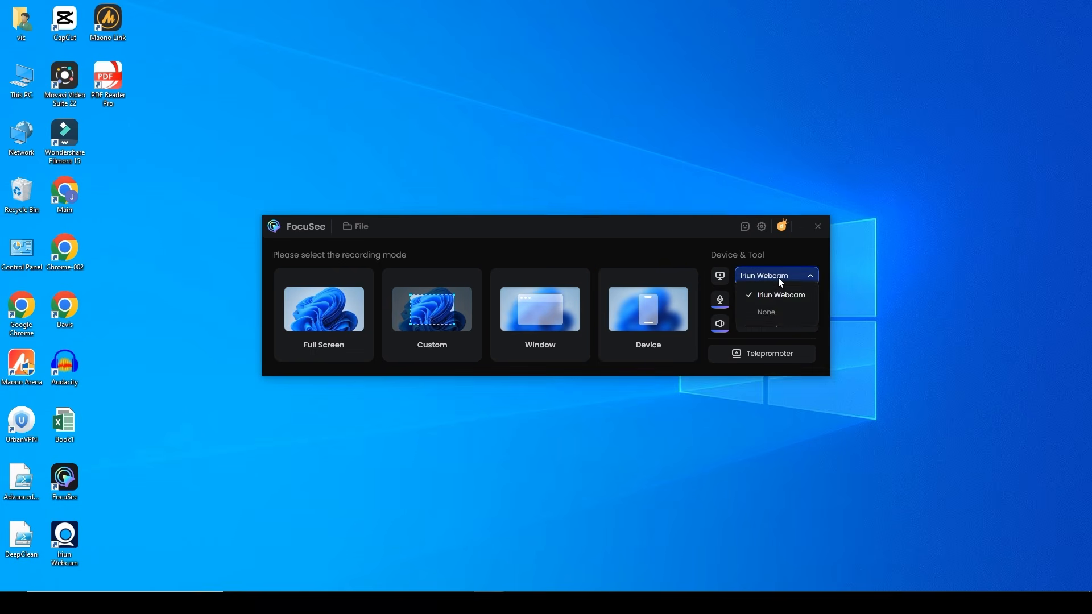
left_click(772, 305)
left_click(772, 303)
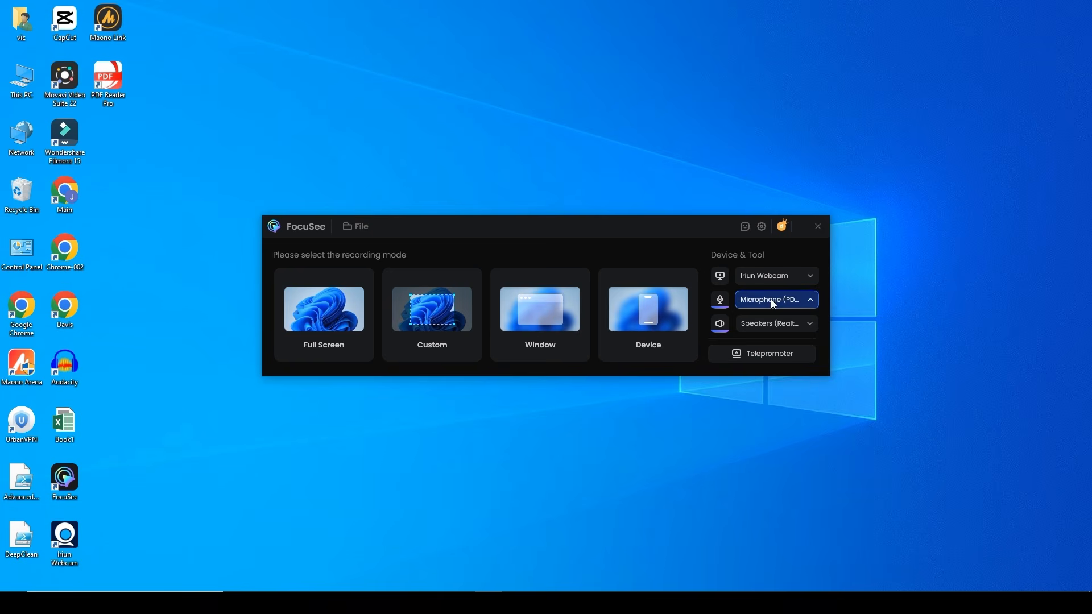
left_click(774, 329)
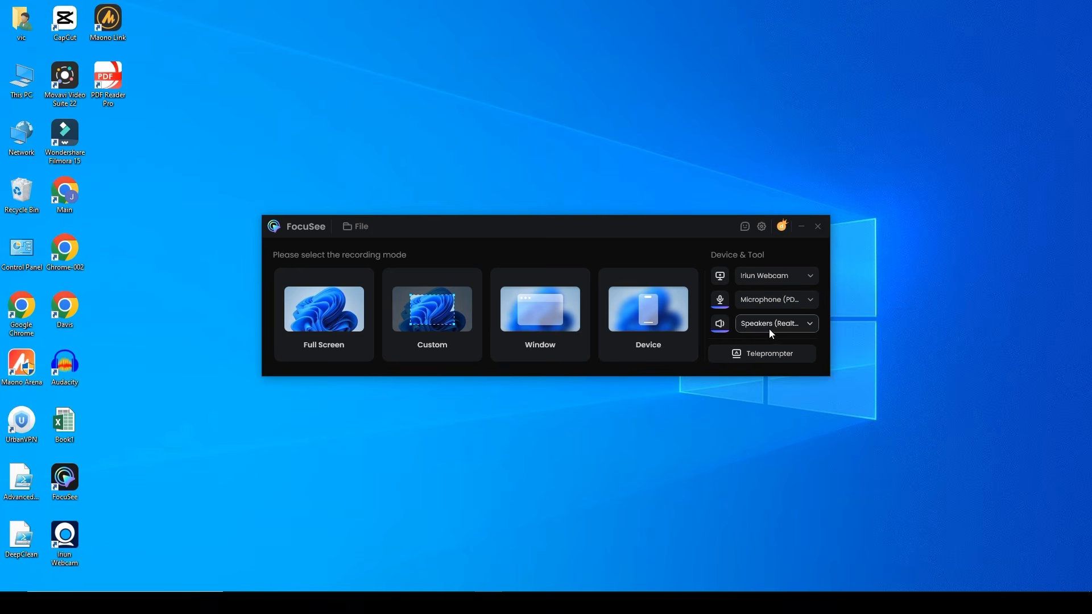
left_click(771, 331)
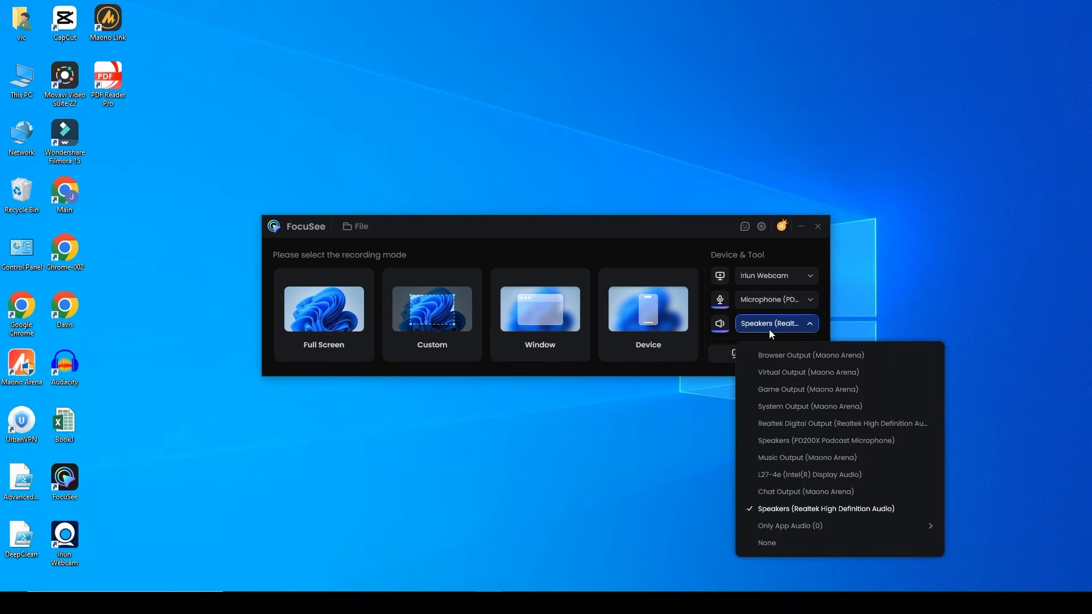
left_click(736, 379)
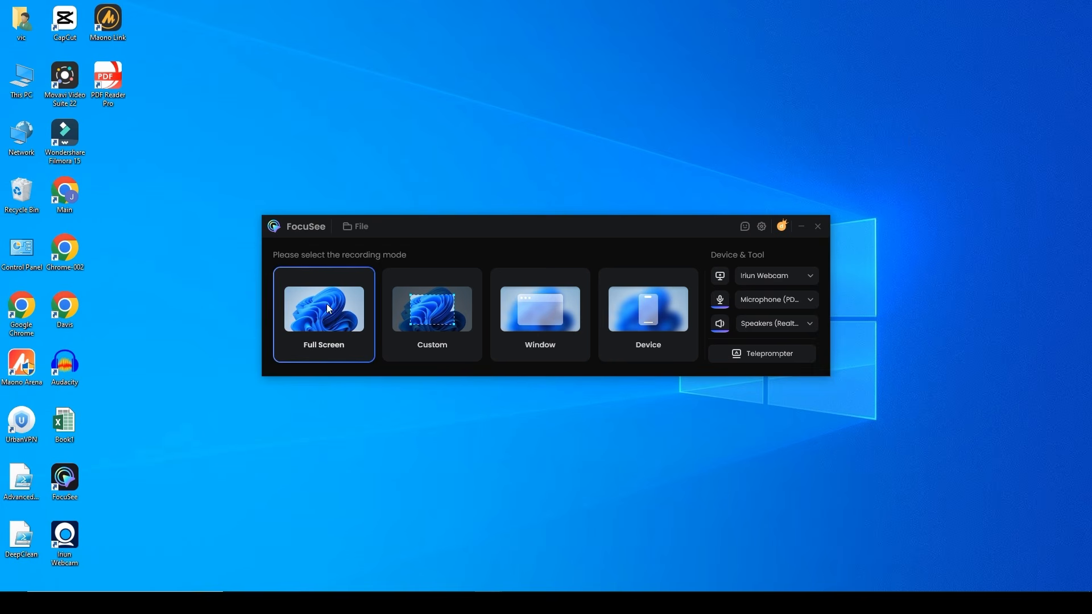
Start a full-screen recording and capture the browser's YouTube home page and the YouTube Growth Strategy tab.
left_click(333, 323)
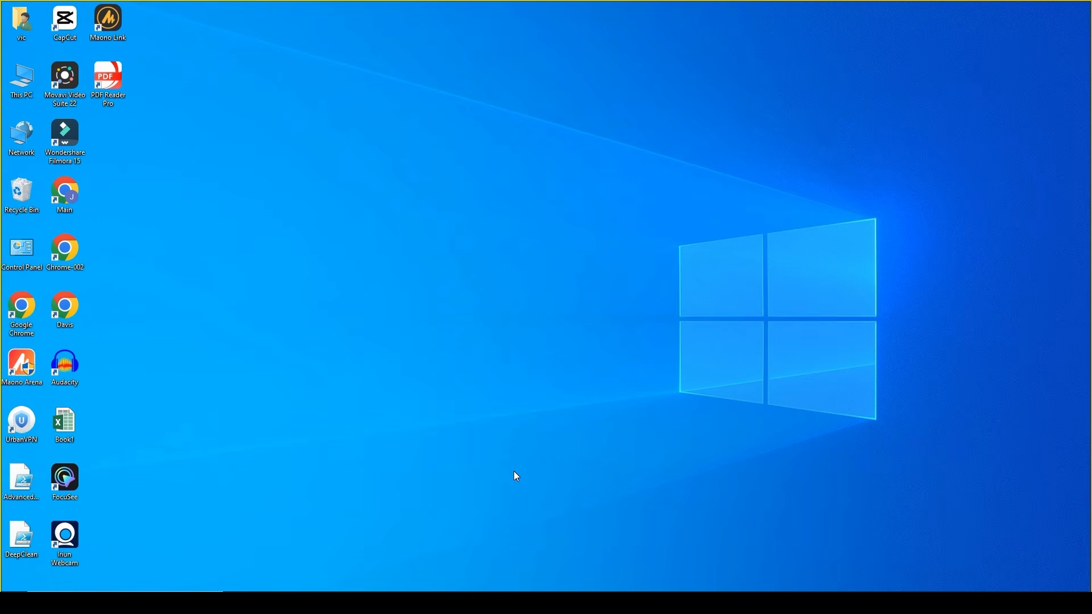
left_click(398, 603)
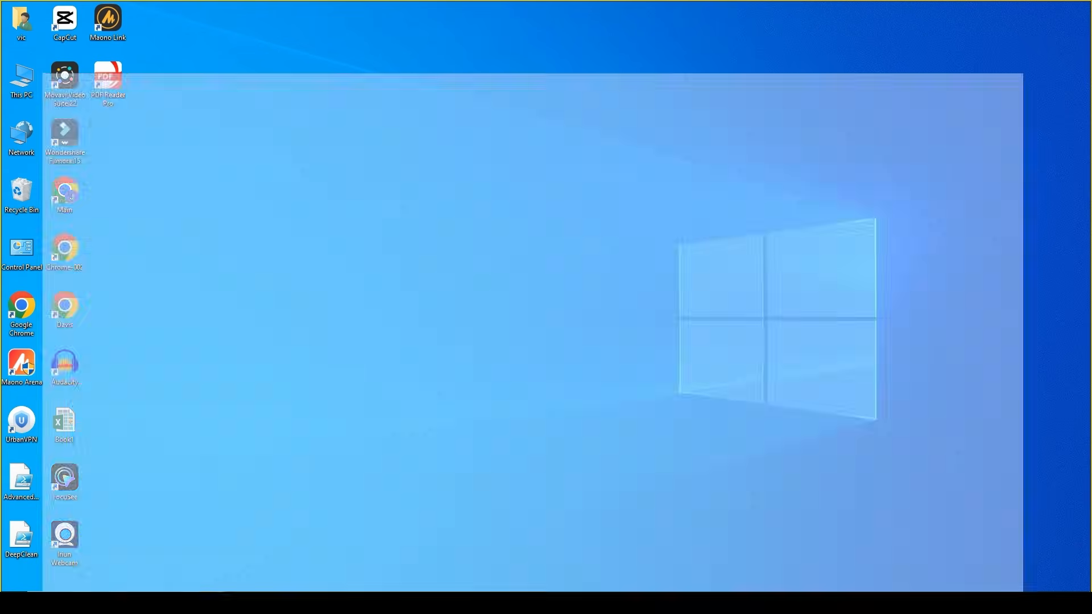
left_click(70, 12)
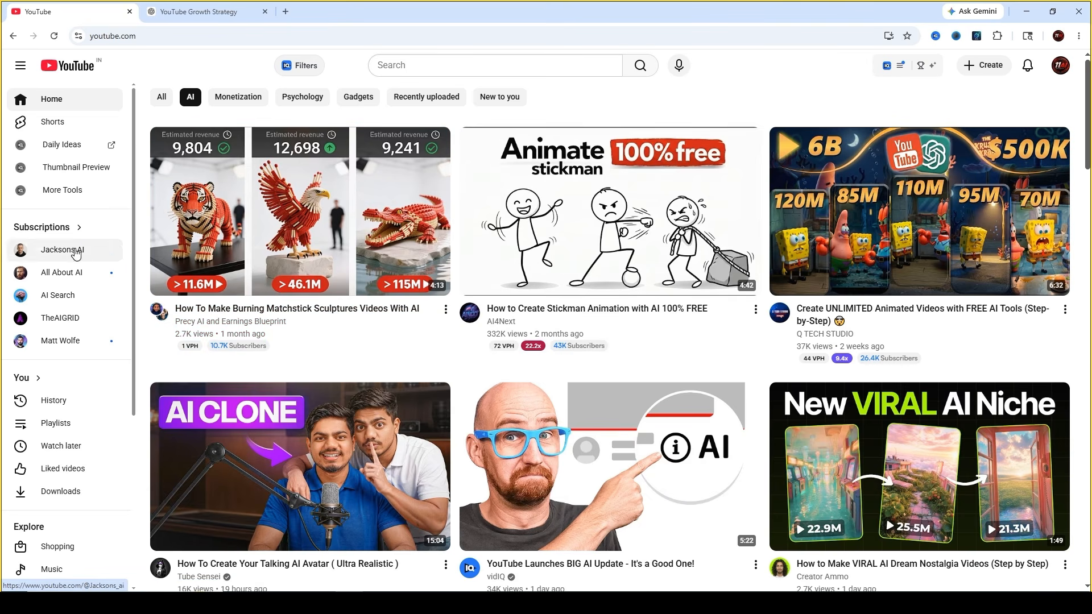
mouse_move(521, 351)
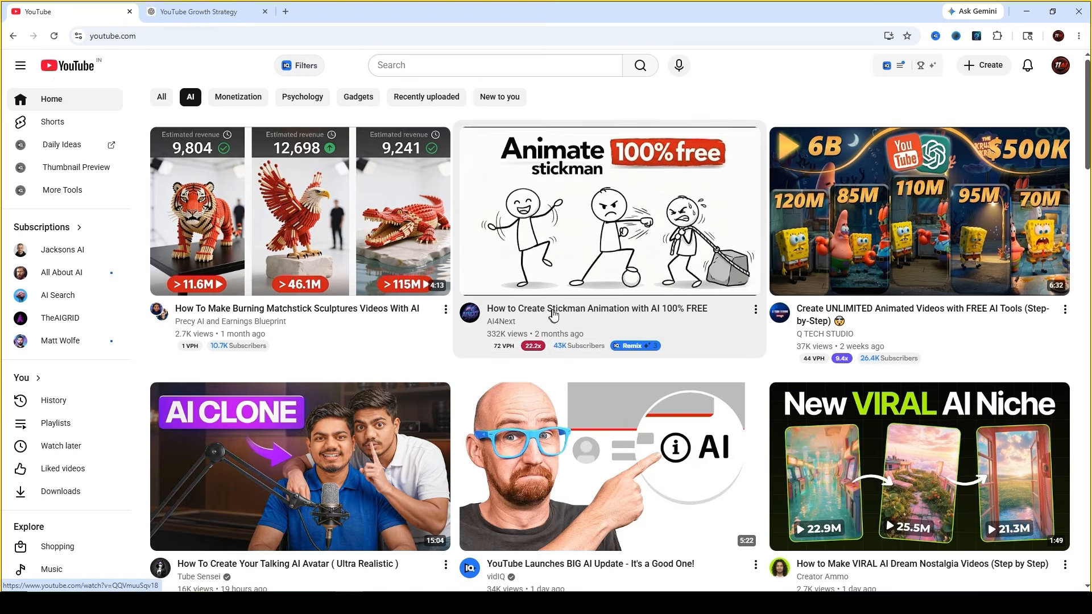
left_click(192, 16)
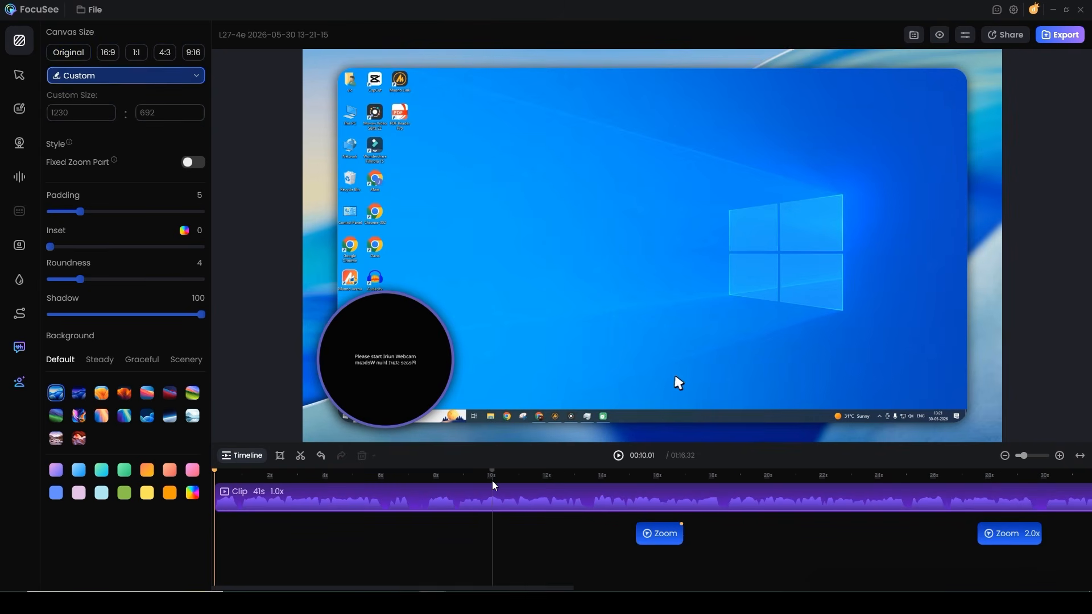
left_click(1005, 456)
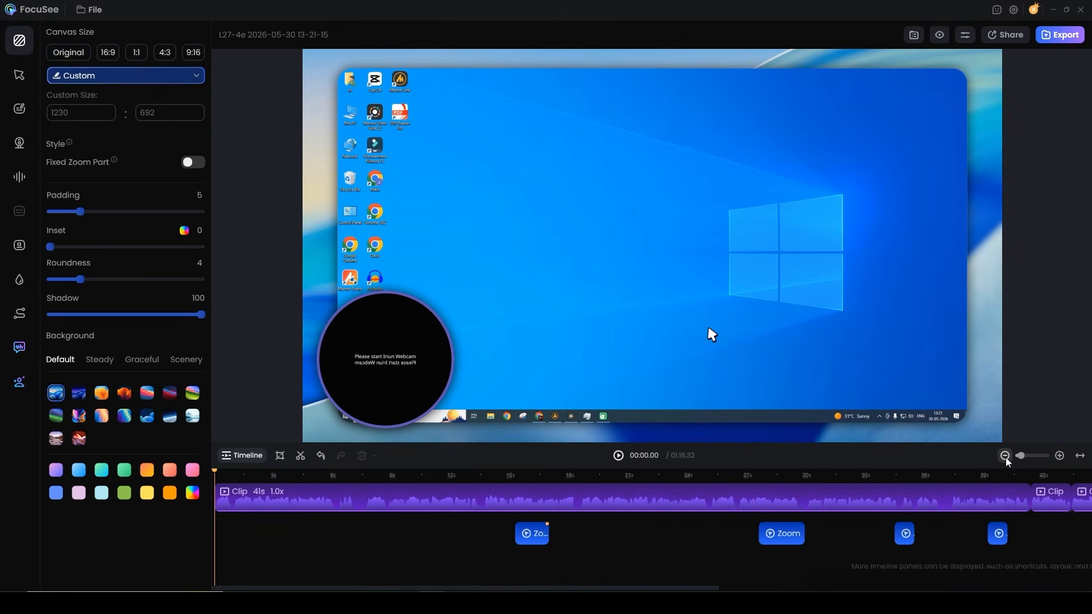
left_click(1005, 456)
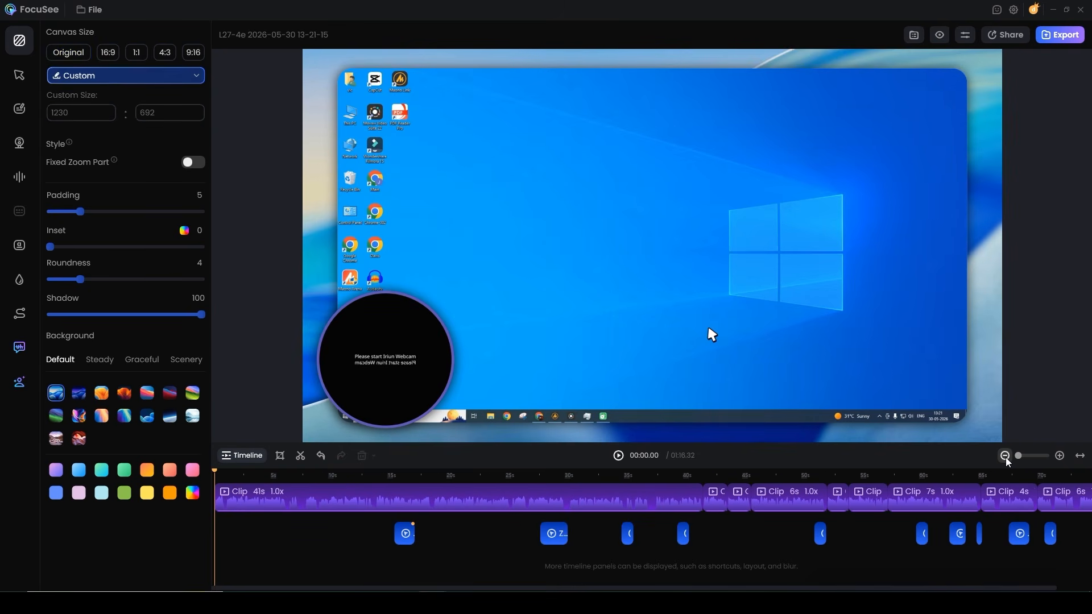
left_click(1006, 456)
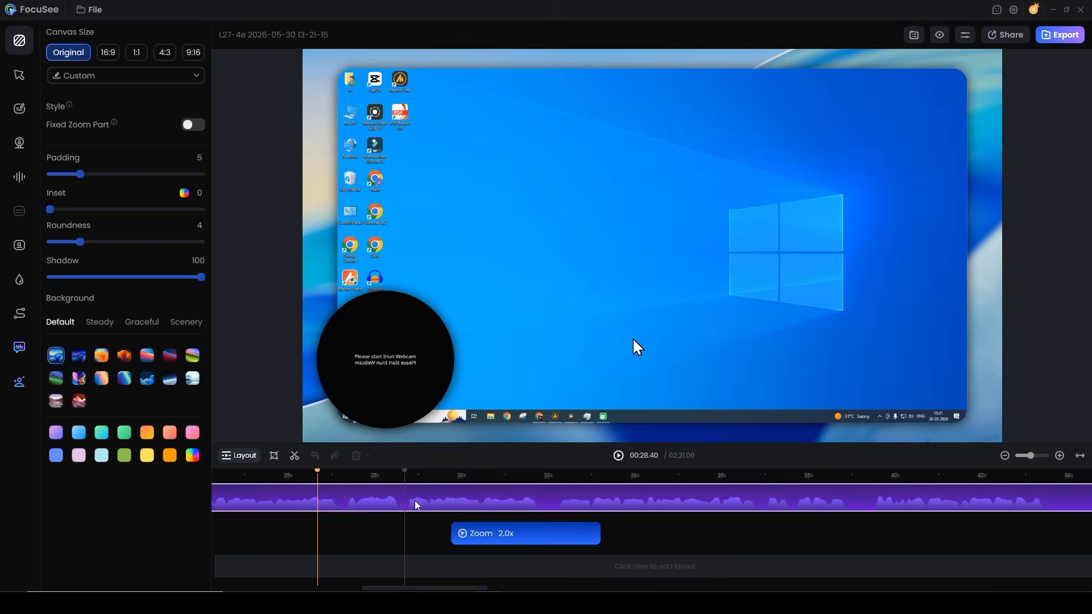
Shorten the 2.0x zoom segment so that it ends at about 32 seconds.
left_click(421, 503)
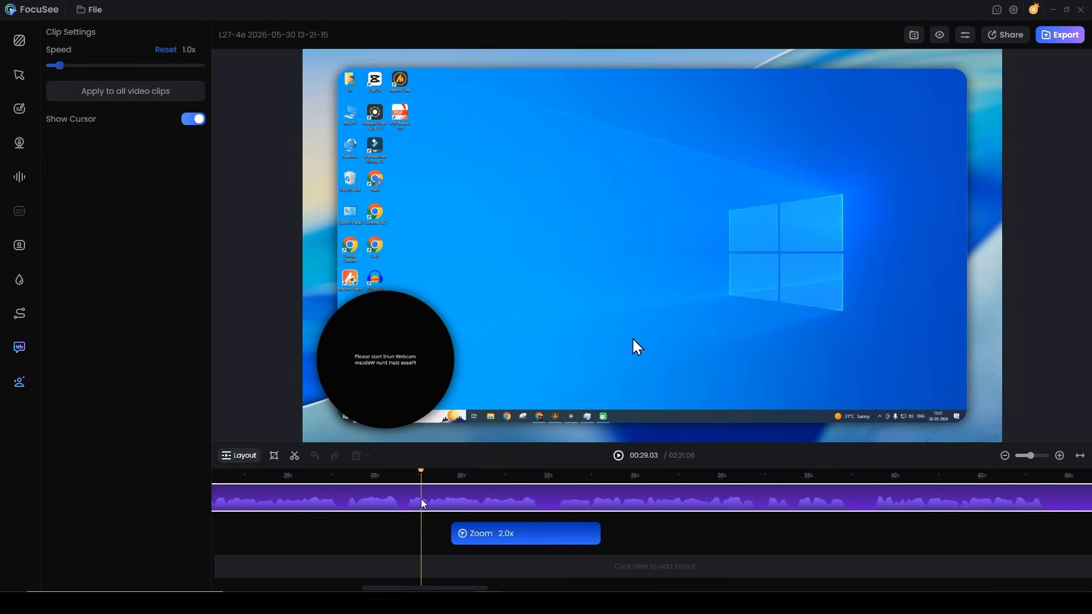
left_click(495, 477)
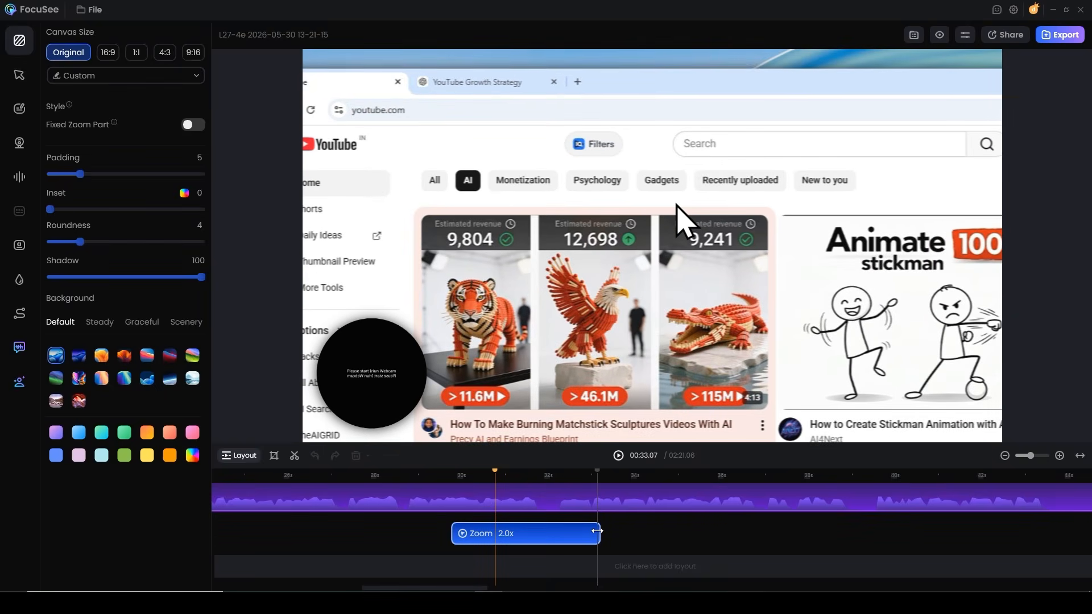
mouse_move(543, 534)
left_mouse_down()
mouse_move(490, 534)
mouse_move(653, 533)
mouse_move(550, 533)
left_mouse_up()
Try a second 2.0x zoom segment at about 36 seconds, shifted slightly earlier, and delete it.
left_click(710, 479)
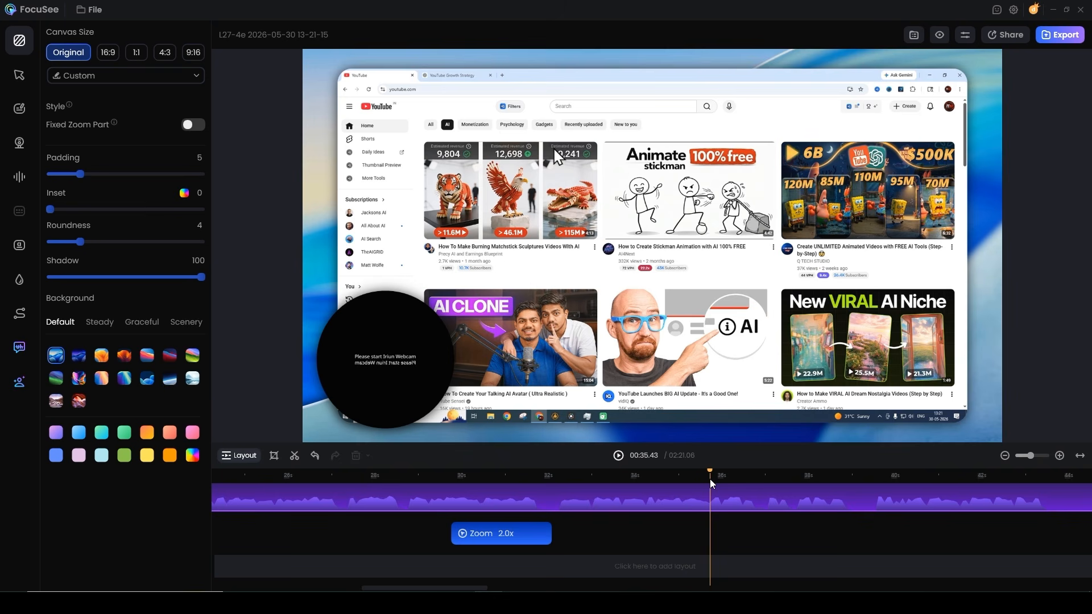
mouse_move(716, 535)
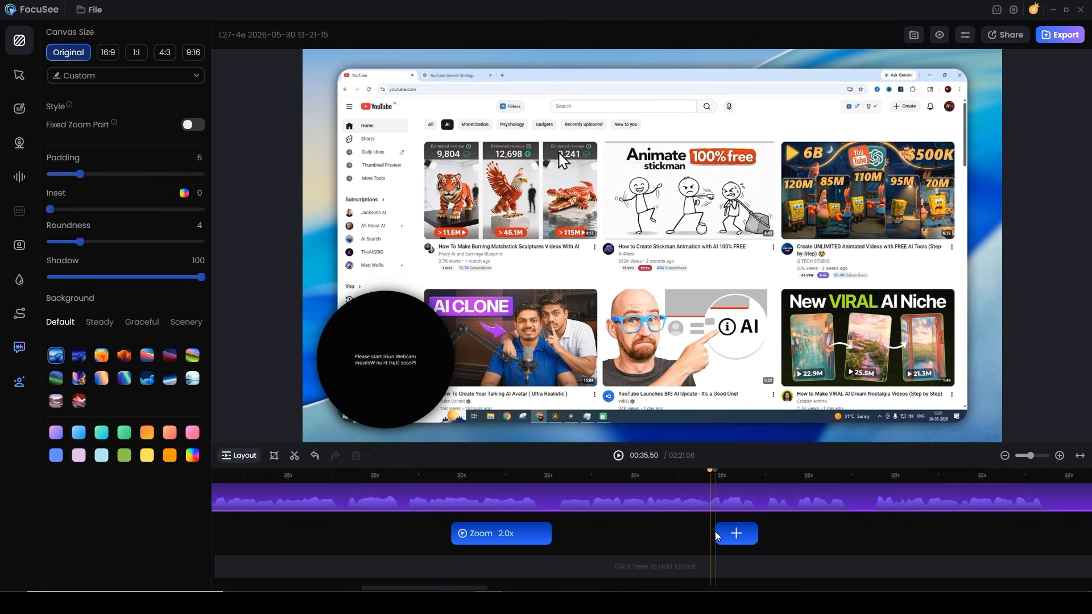
left_click(751, 538)
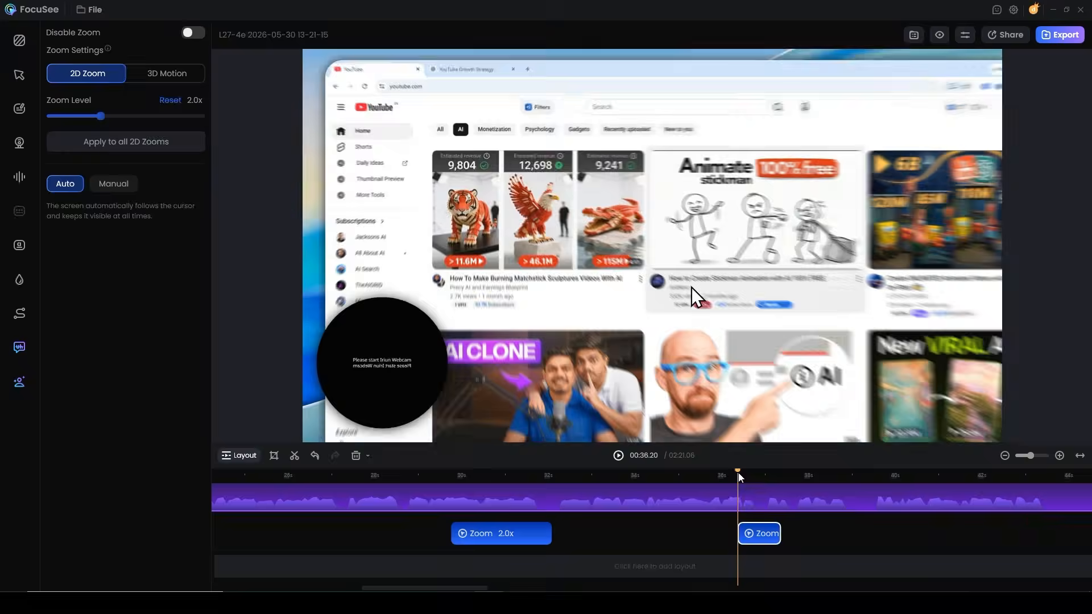
left_click(763, 476)
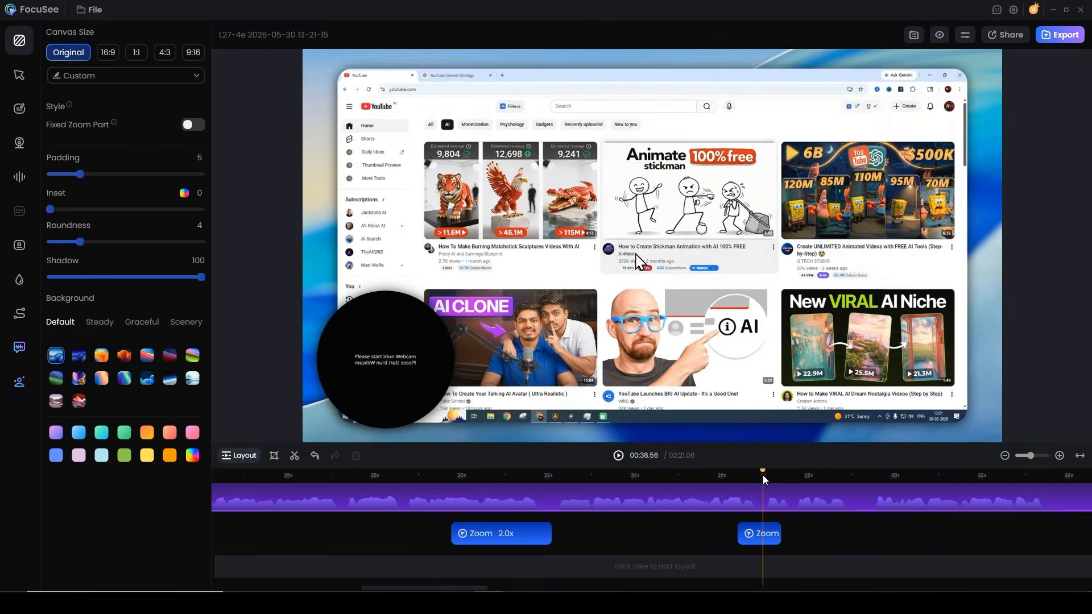
left_click_drag(780, 533, 757, 539)
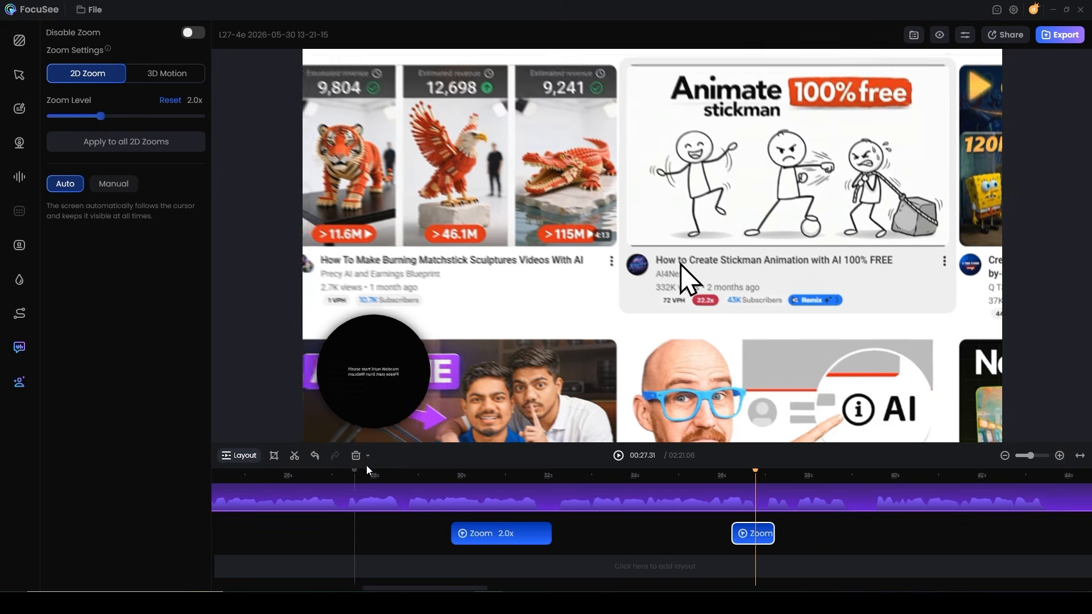
key("Delete")
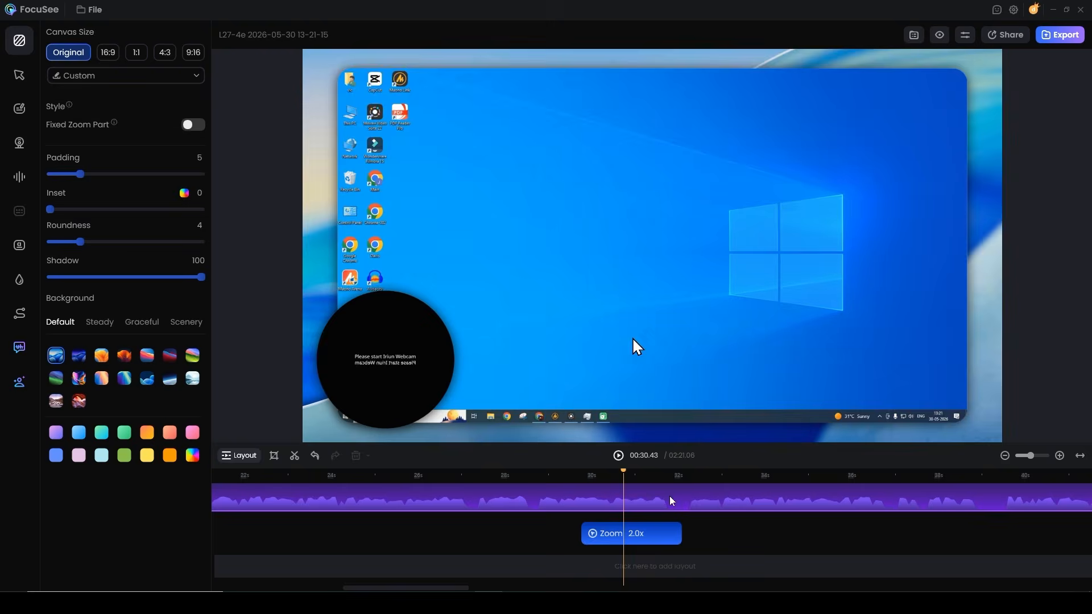
Preview the 1:1, 4:3 and 9:16 canvas sizes on the opening desktop view and settle on 16:9.
left_click_drag(671, 496, 426, 507)
left_click(109, 53)
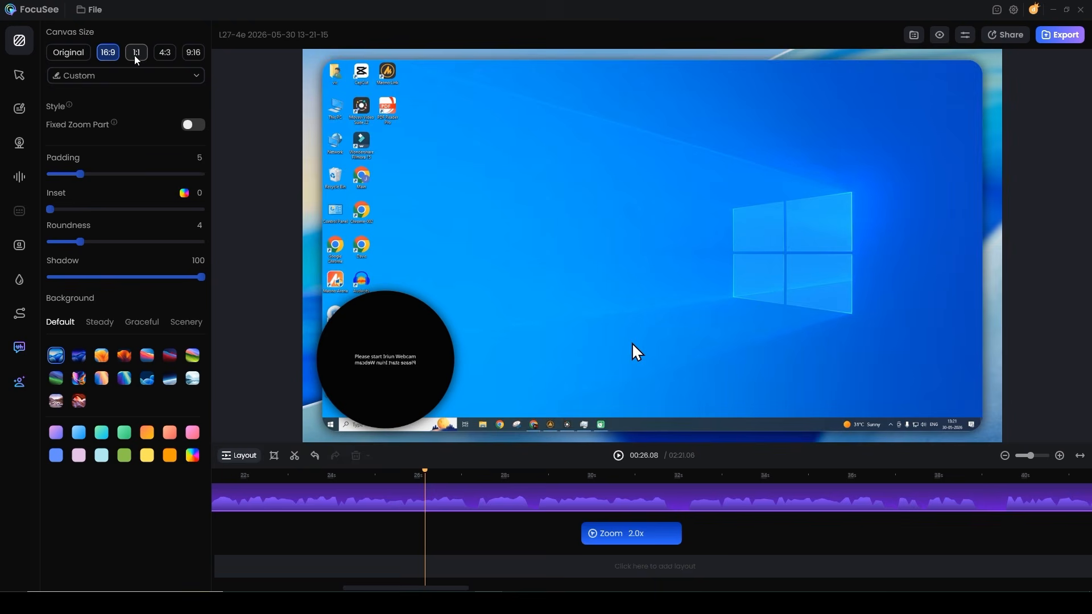
left_click(136, 57)
left_click(165, 58)
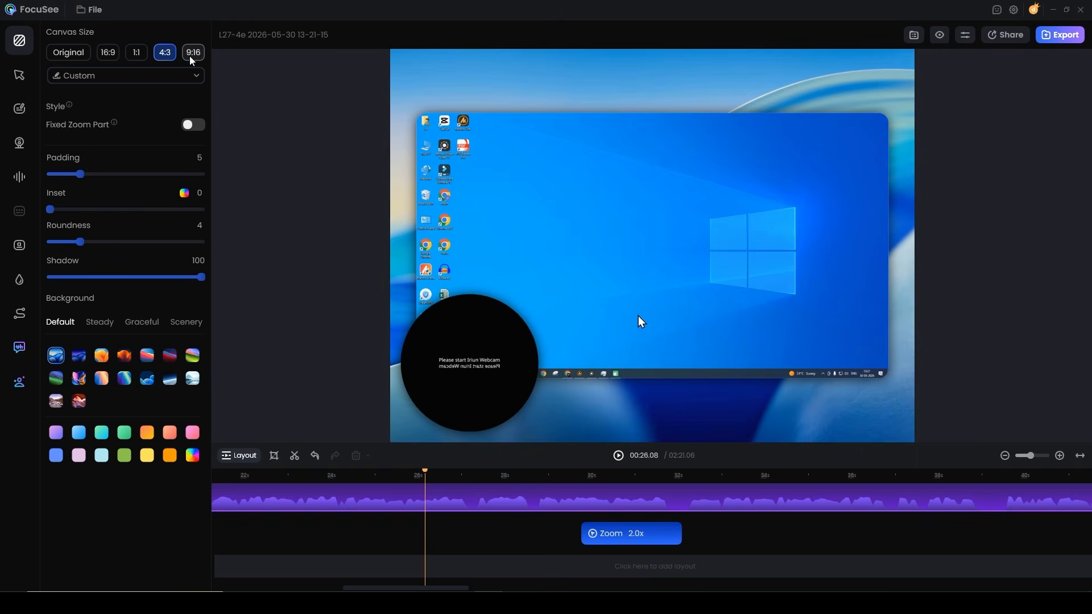
left_click(192, 57)
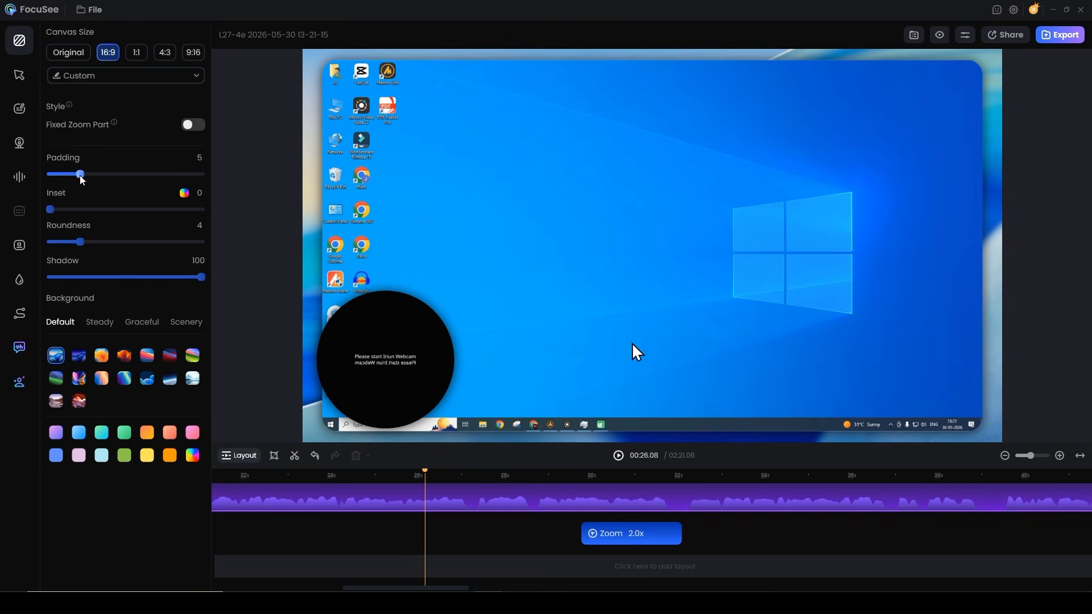
Set the canvas padding to 8, inset to 0, roundness to 3 and shadow to 93.
left_click_drag(82, 179, 214, 179)
left_click_drag(186, 175, 100, 184)
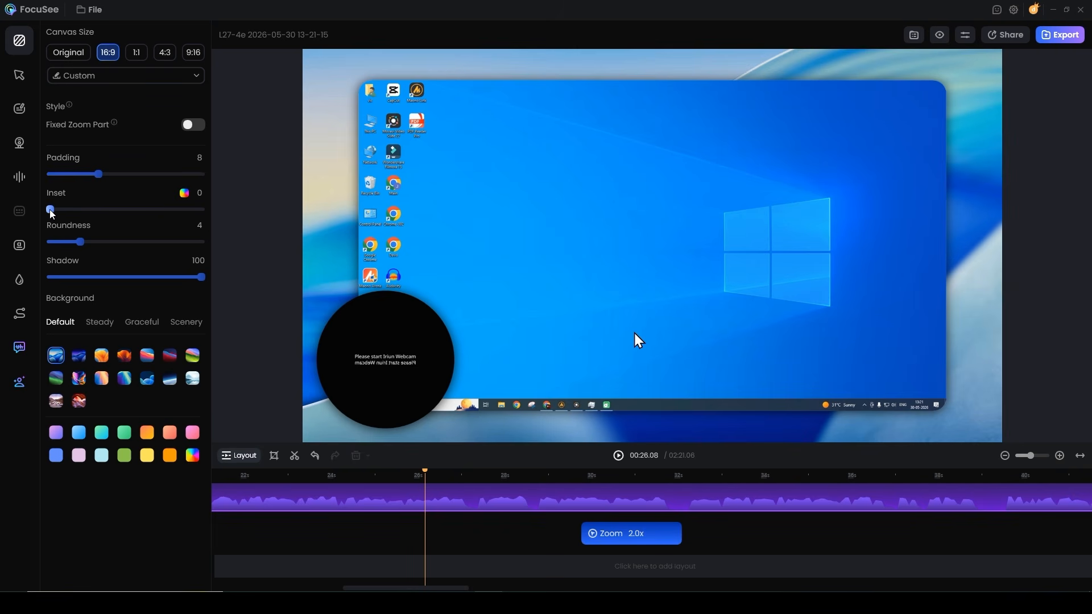
mouse_move(51, 213)
left_mouse_down()
mouse_move(194, 211)
mouse_move(46, 213)
left_mouse_up()
mouse_move(84, 244)
left_mouse_down()
mouse_move(255, 243)
mouse_move(73, 244)
left_mouse_up()
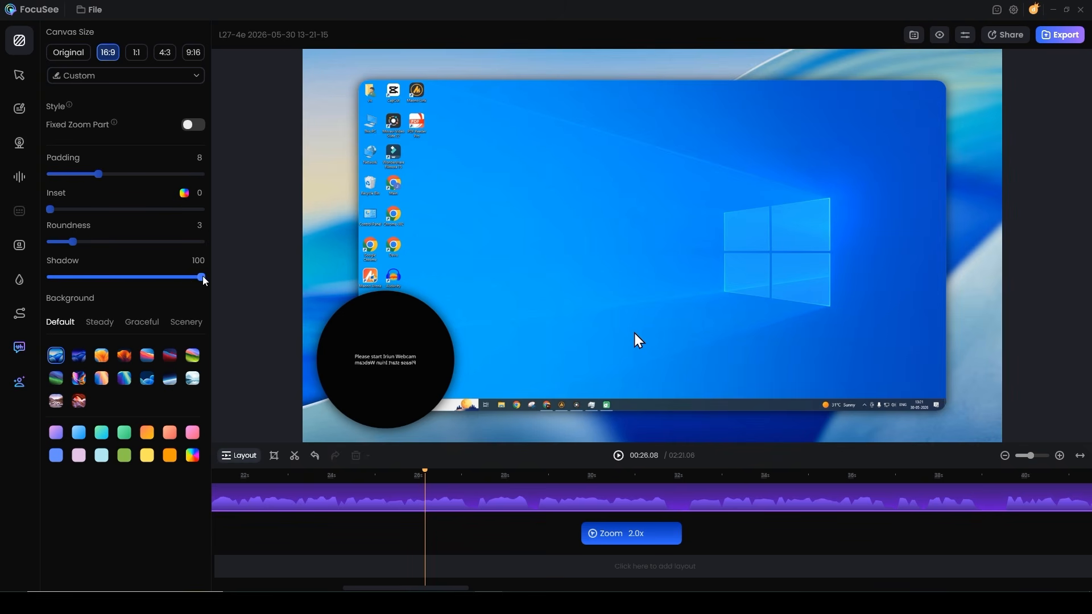
mouse_move(201, 277)
left_mouse_down()
mouse_move(56, 281)
mouse_move(191, 280)
left_mouse_up()
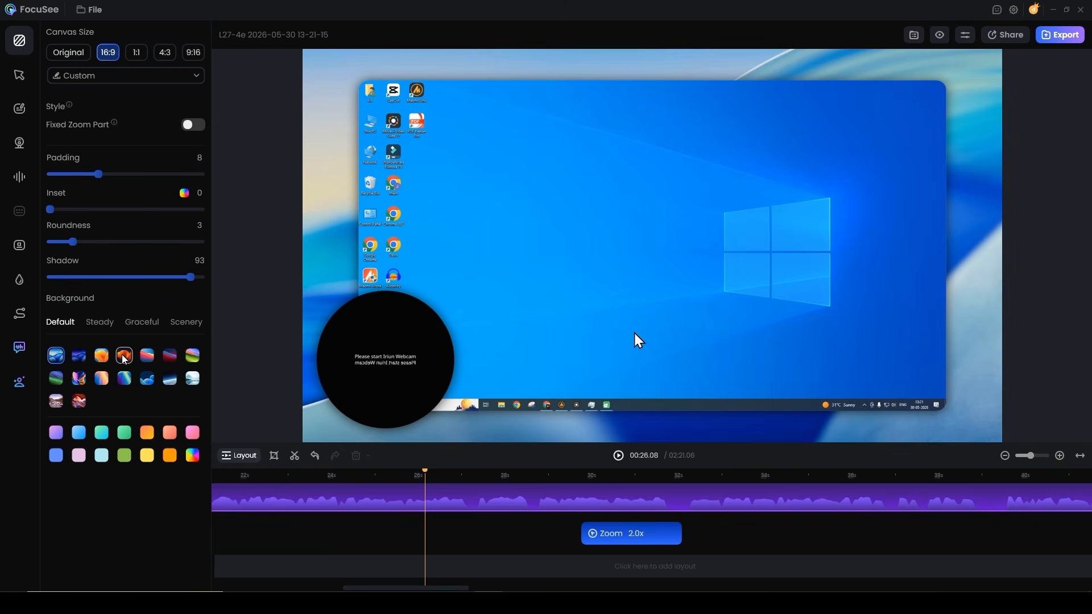
Preview the orange default background and apply the default one with red, blue and orange waves.
left_click(102, 358)
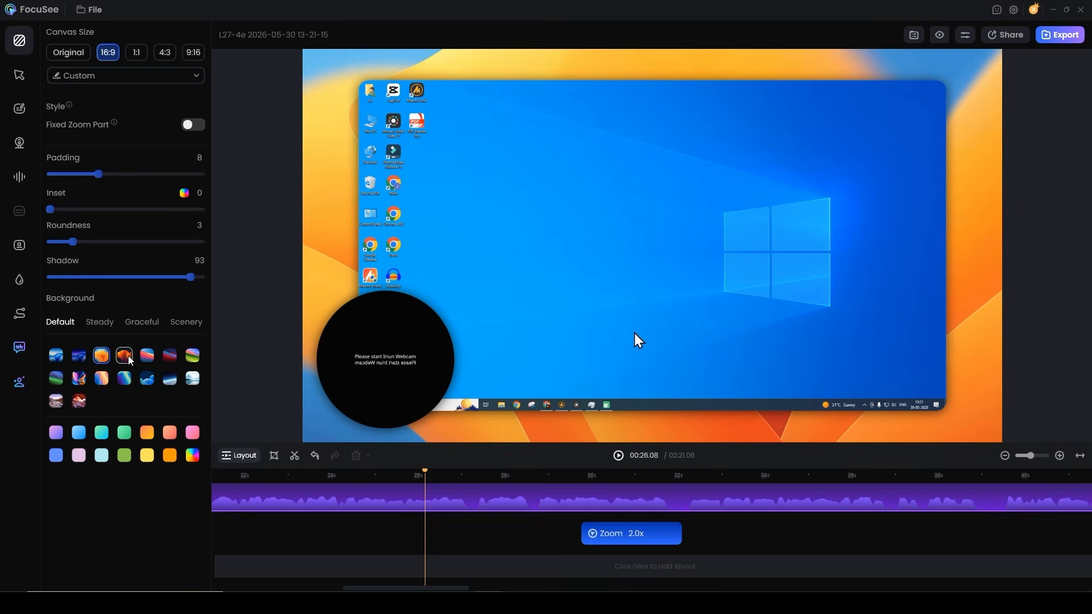
left_click(146, 356)
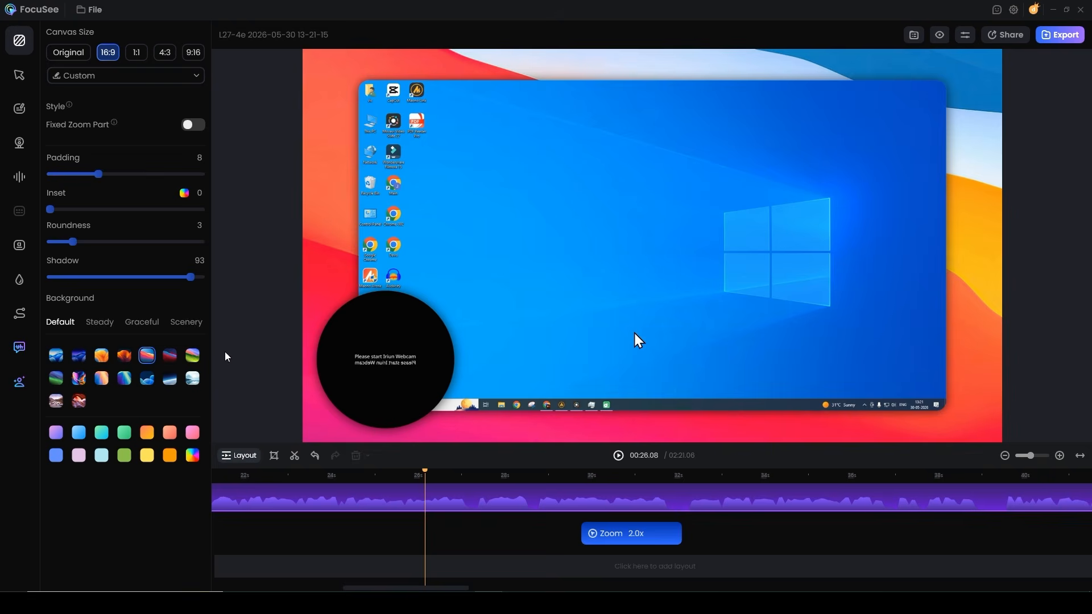
Preview other default backgrounds, including the orange and salmon gradients, and apply the green gradient background.
left_click(193, 355)
left_click(126, 436)
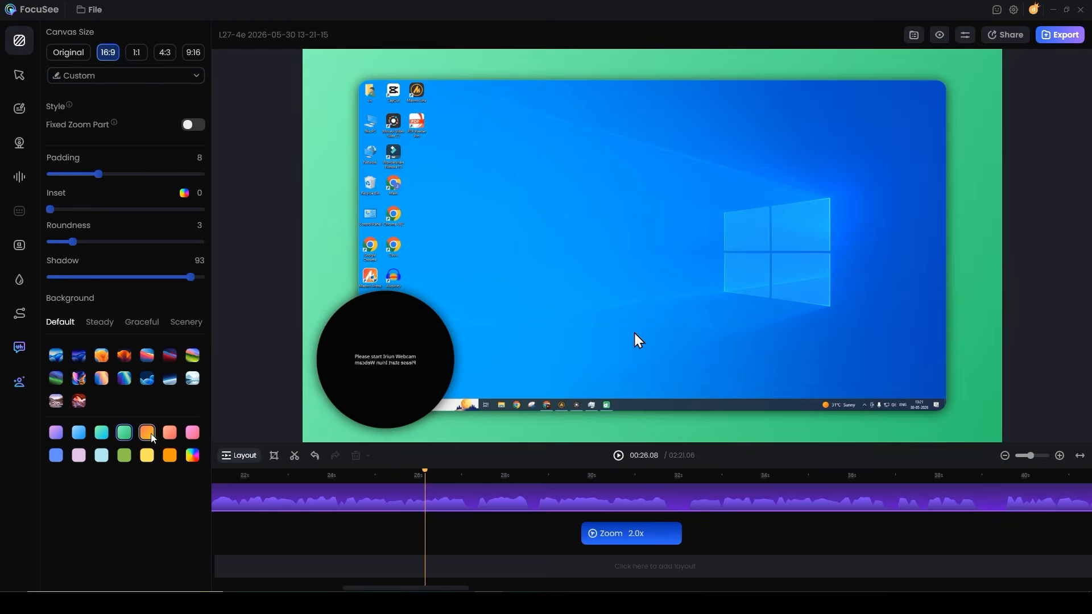
left_click(146, 434)
left_click(170, 434)
left_click(125, 433)
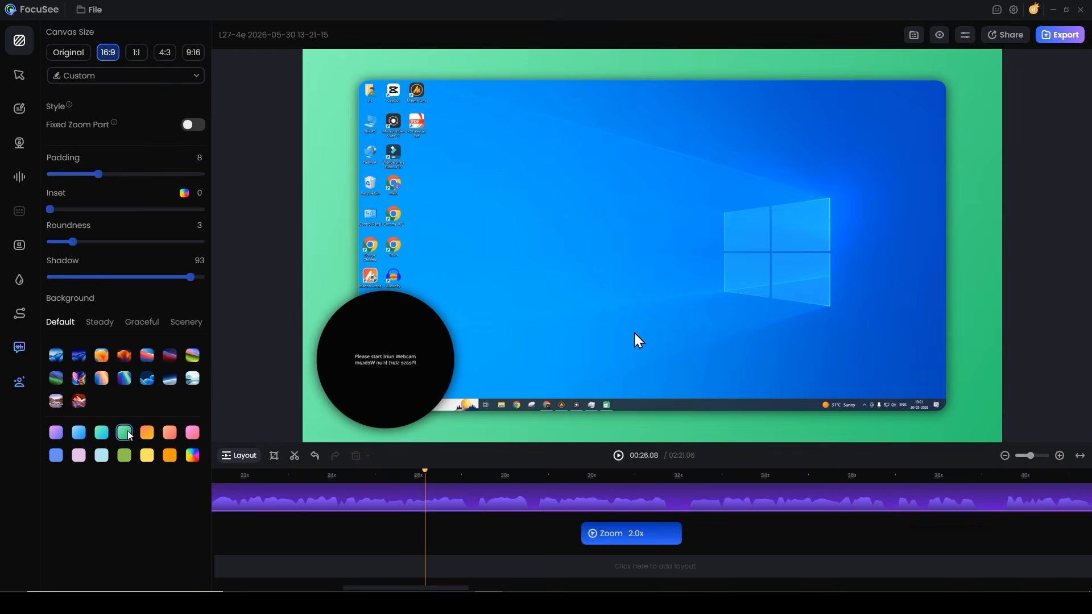
Preview several cursor styles, including the outlined, light-blue and orange arrows, and return to the first arrow style.
left_click(19, 76)
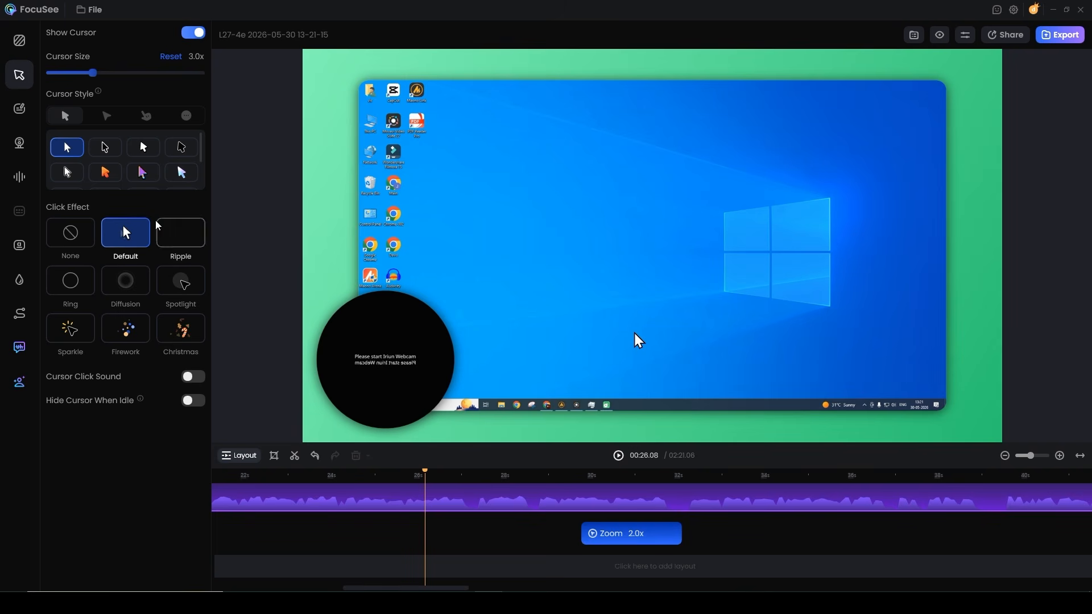
left_click(105, 151)
left_click(143, 151)
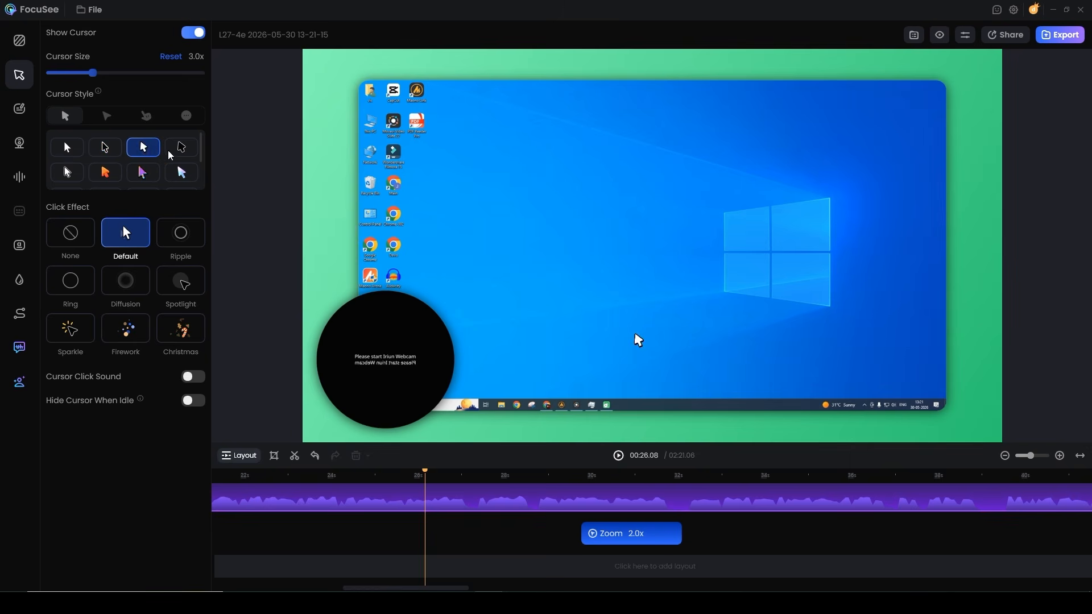
left_click(181, 148)
left_click(182, 172)
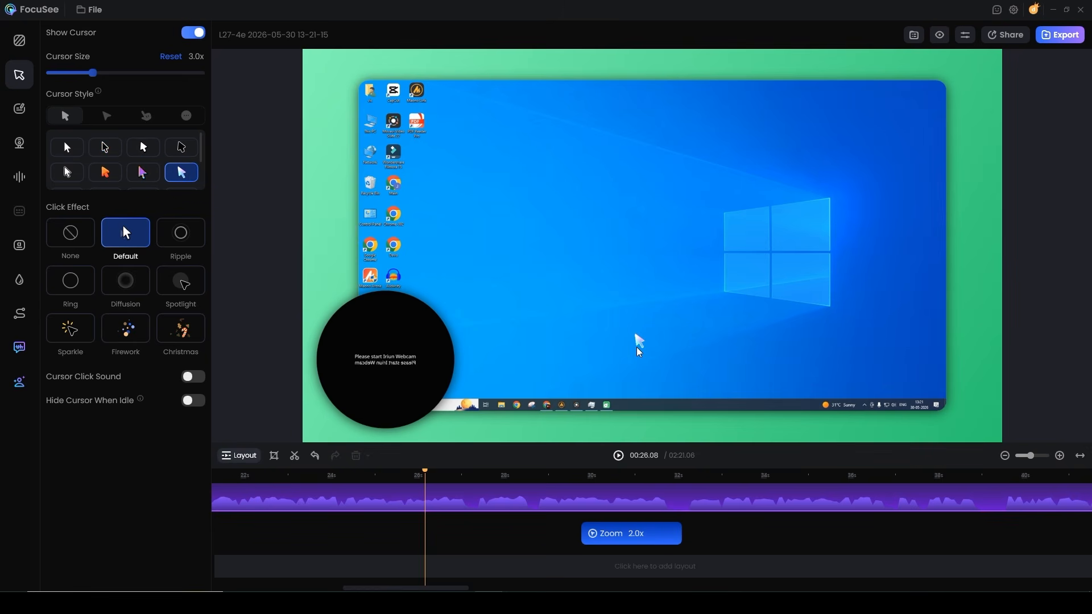
left_click(111, 173)
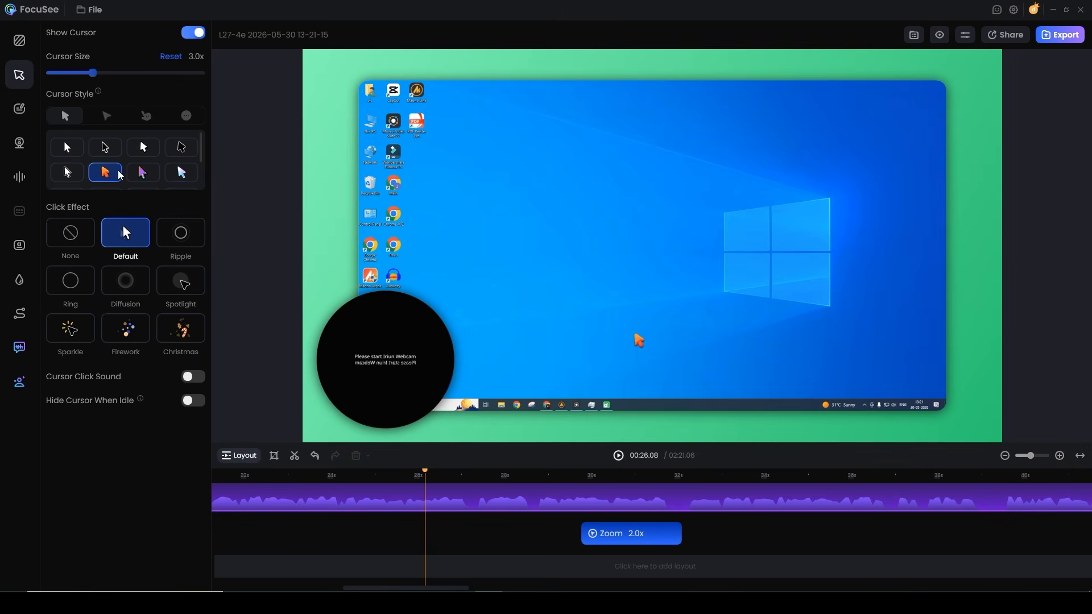
left_click(113, 121)
left_click(105, 147)
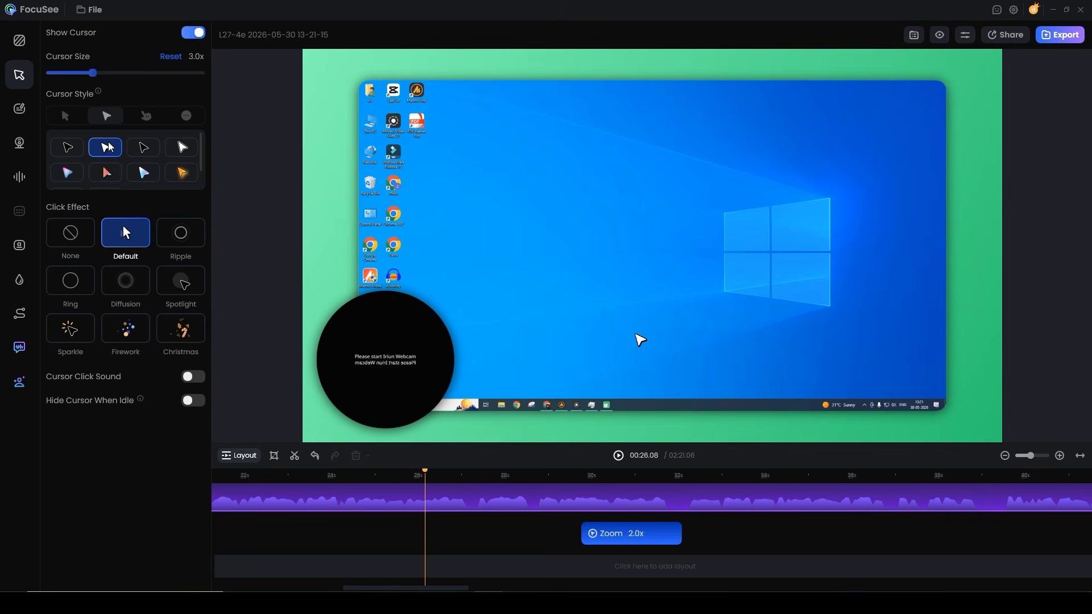
left_click(146, 115)
left_click(65, 115)
left_click(67, 147)
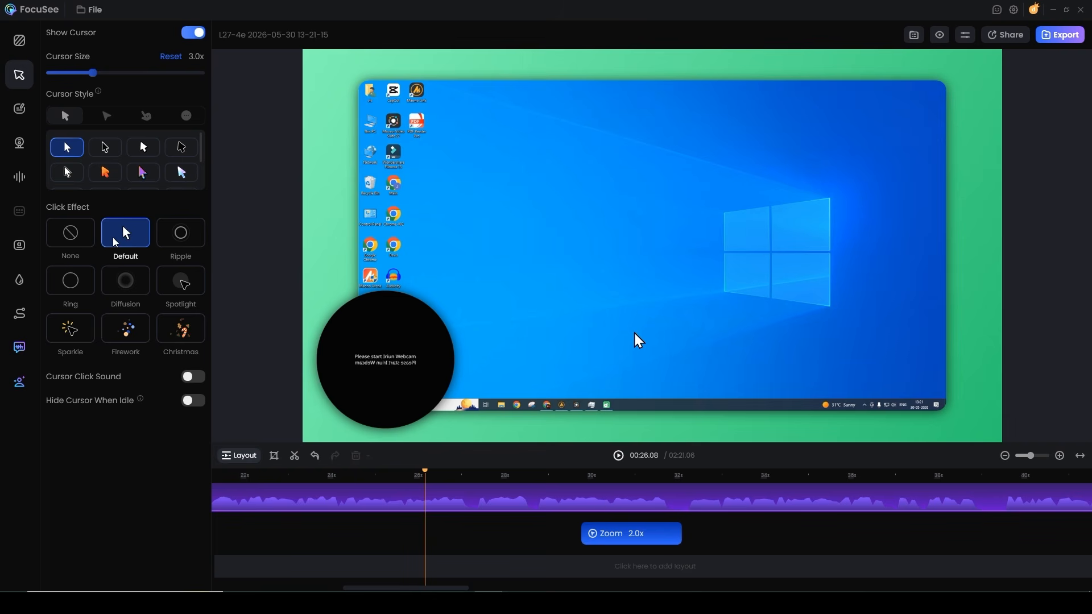
Try the Ripple, Ring and Diffusion click effects, then set Spotlight with custom colour #000000 and size 21.
left_click(177, 236)
left_click(77, 387)
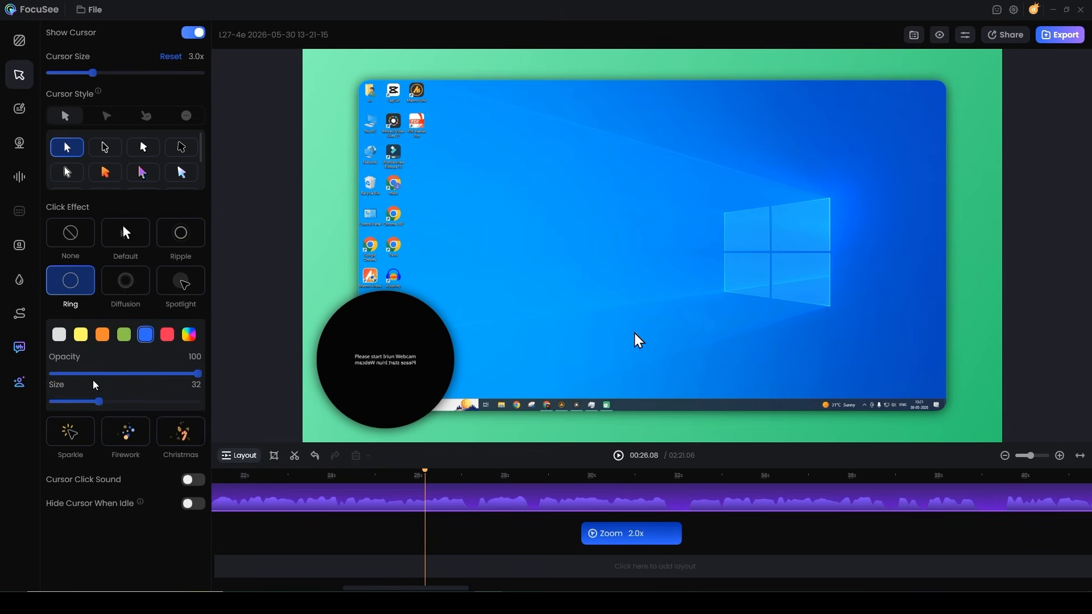
left_click(128, 288)
left_click(182, 289)
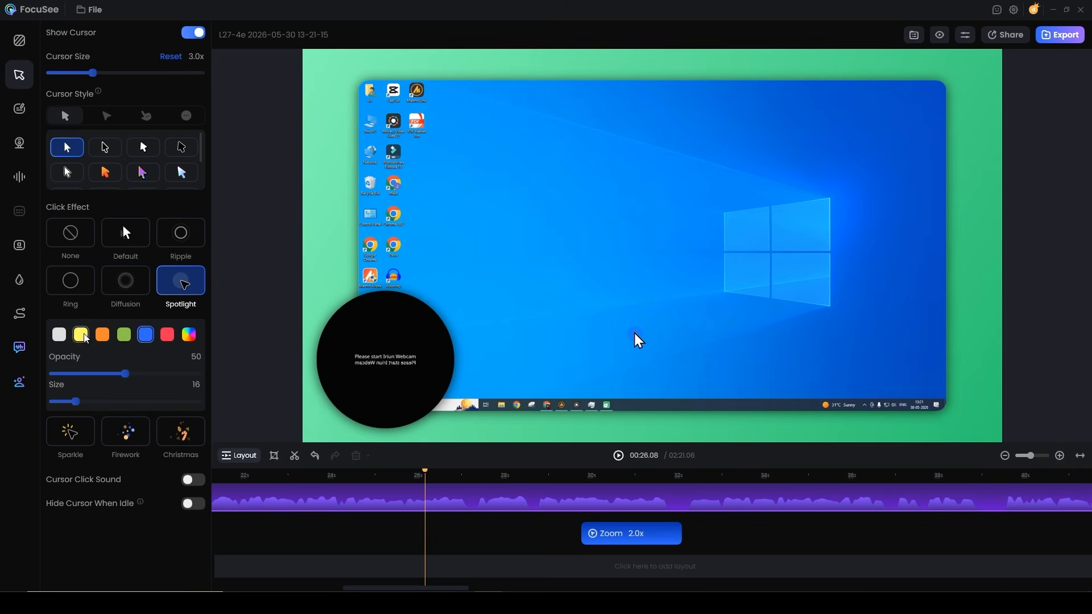
left_click(124, 334)
left_click(102, 336)
left_click(187, 336)
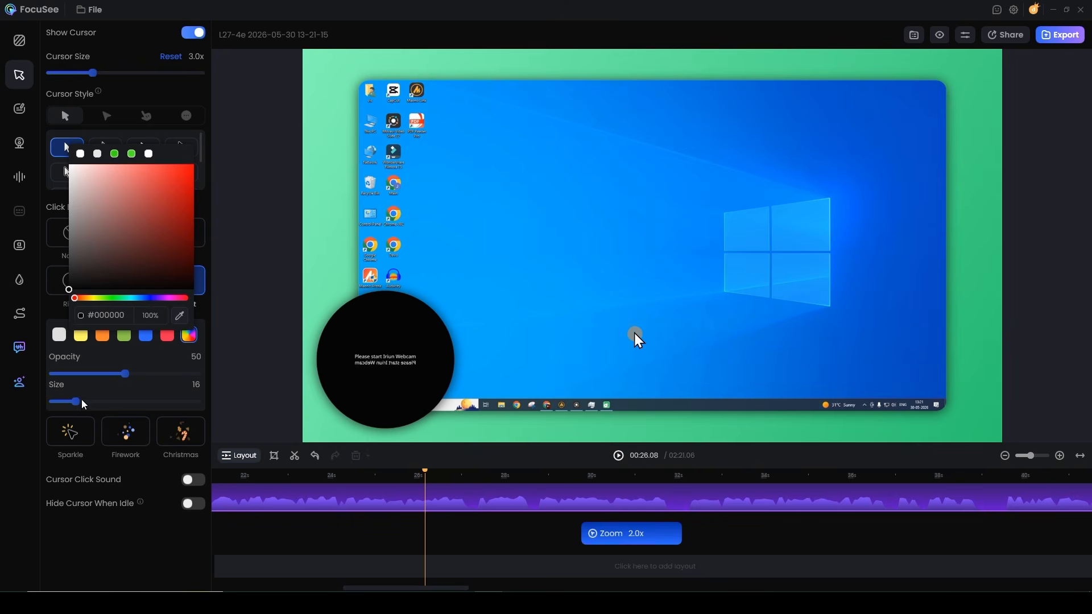
mouse_move(77, 401)
left_mouse_down()
mouse_move(116, 402)
mouse_move(48, 404)
mouse_move(139, 406)
mouse_move(83, 402)
left_mouse_up()
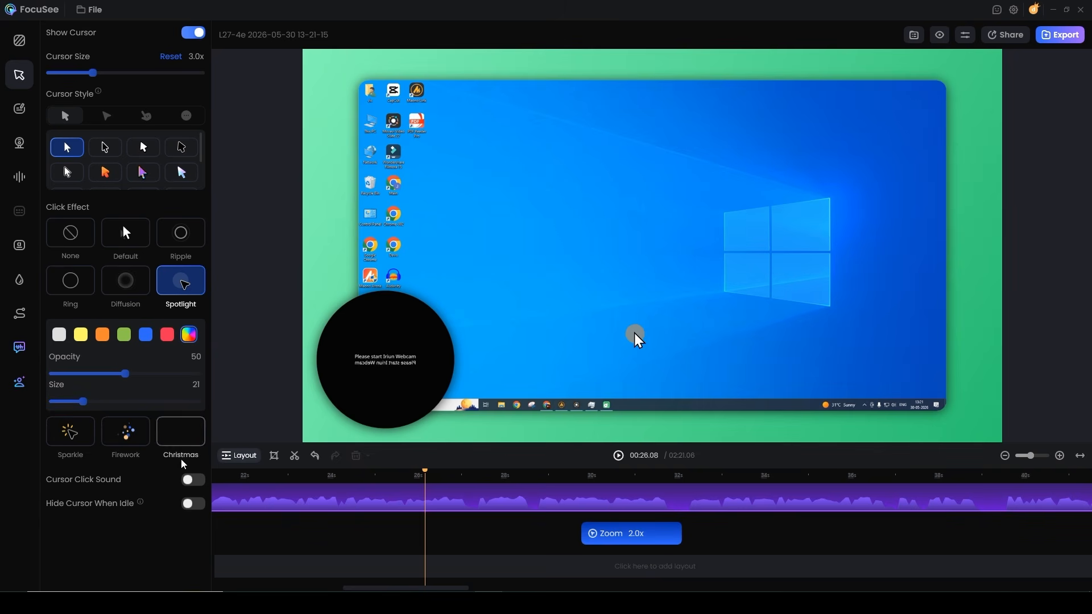
Try the Crisp cursor click sound with its volume at 100.
left_click(196, 481)
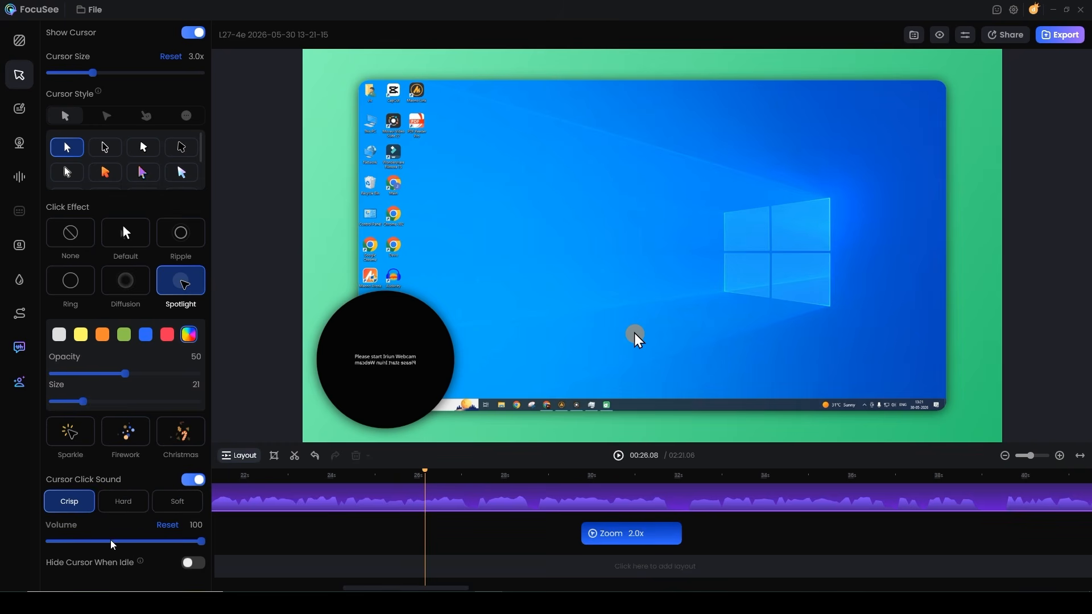
left_click_drag(124, 545, 199, 542)
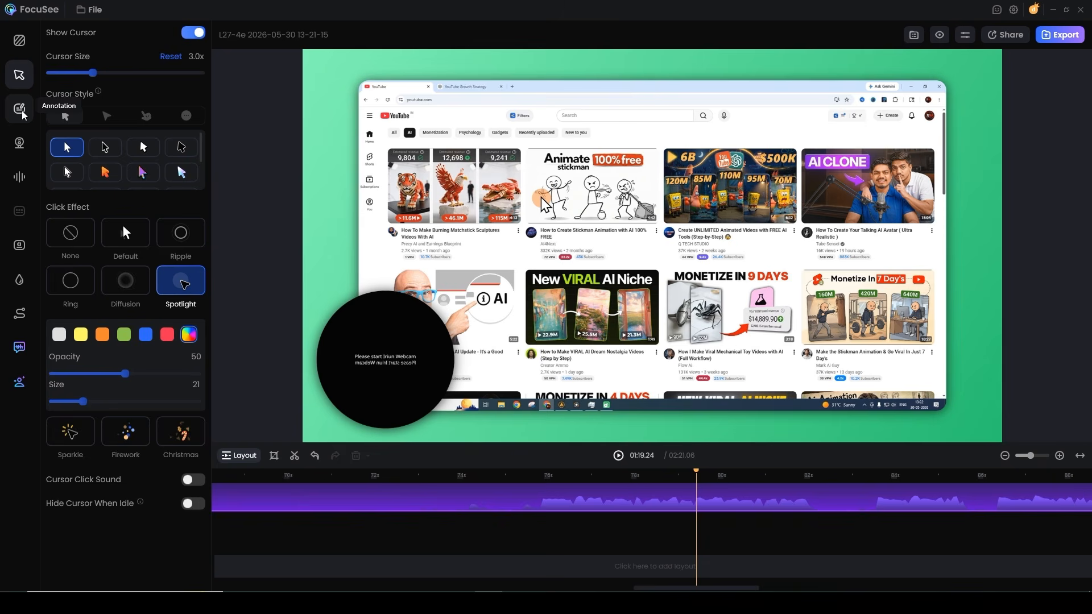
Try a pink text annotation reading "Focusee" at about 1:19 in the recording, and delete it.
left_click(20, 108)
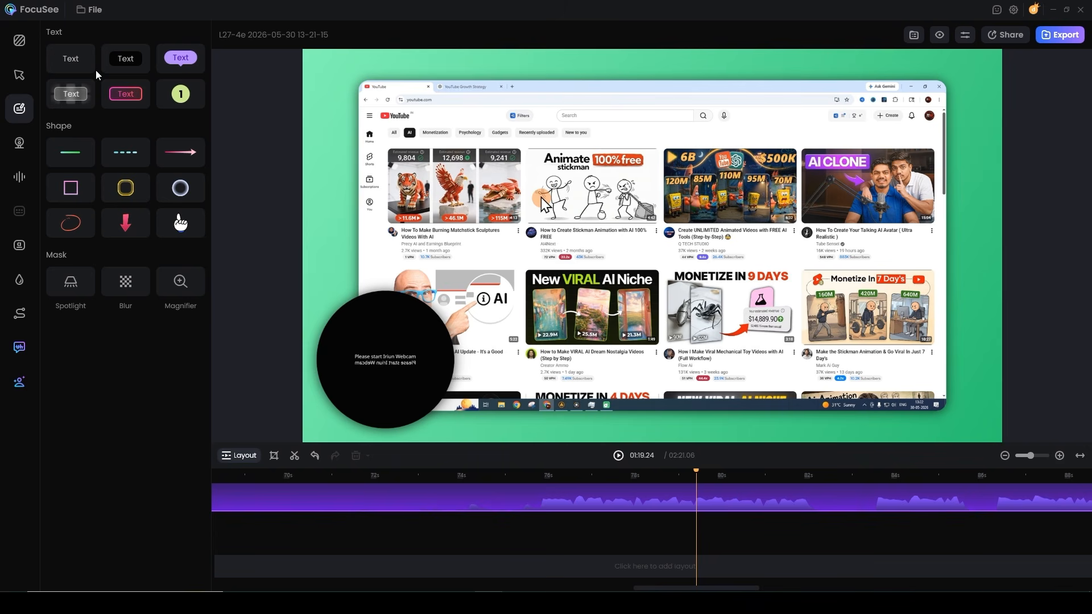
left_click(124, 94)
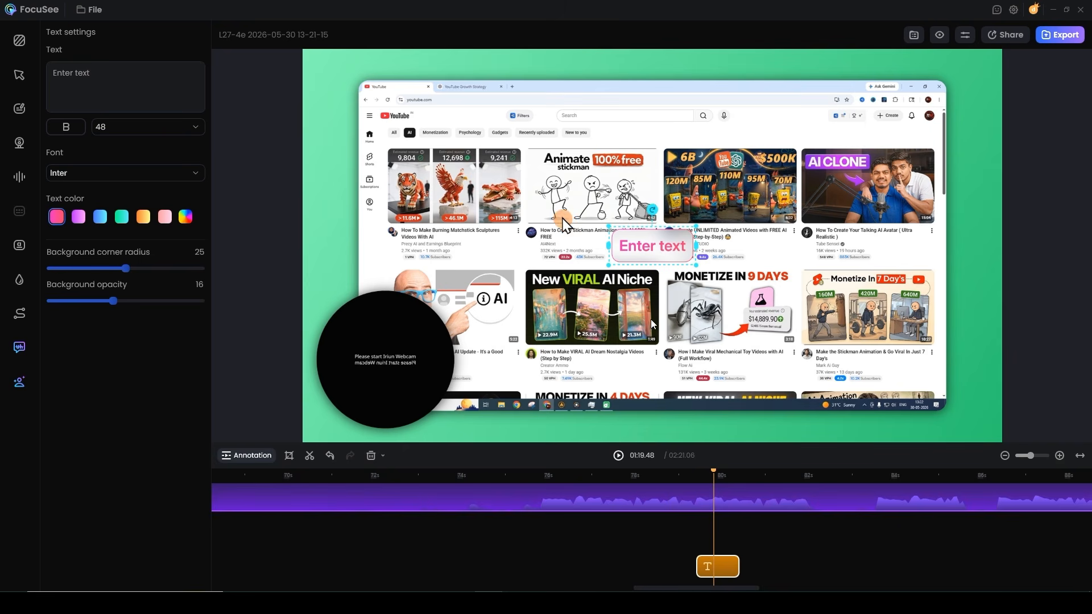
left_click(47, 85)
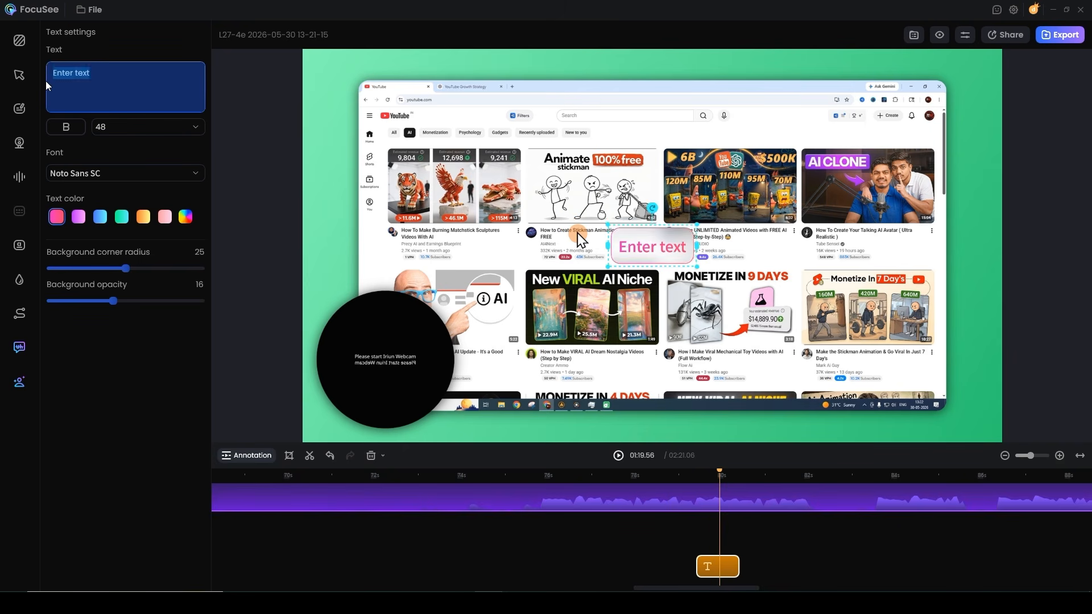
type("Focusee")
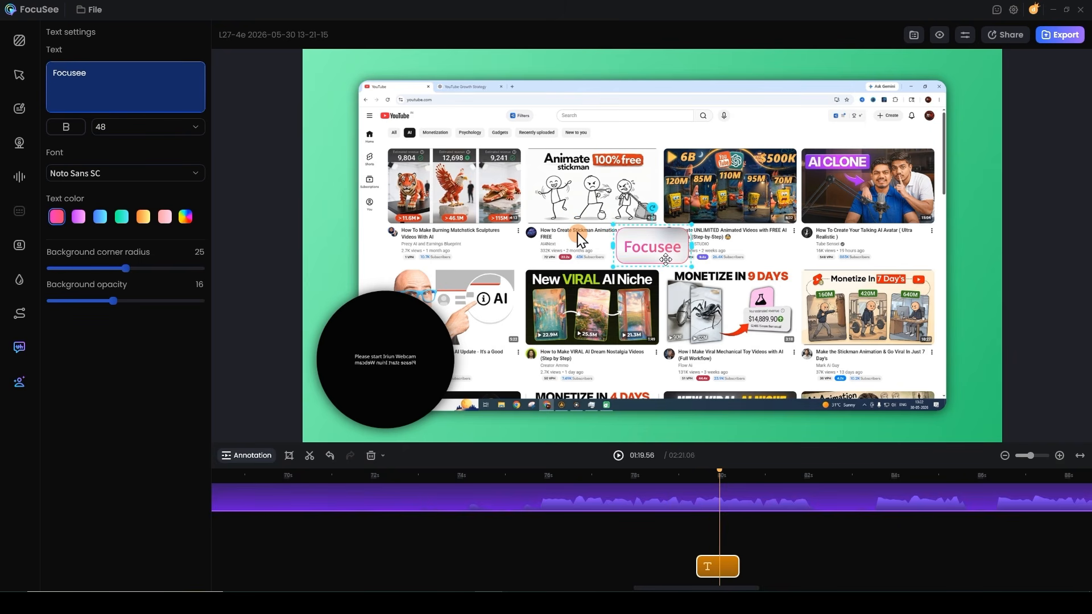
left_click(721, 564)
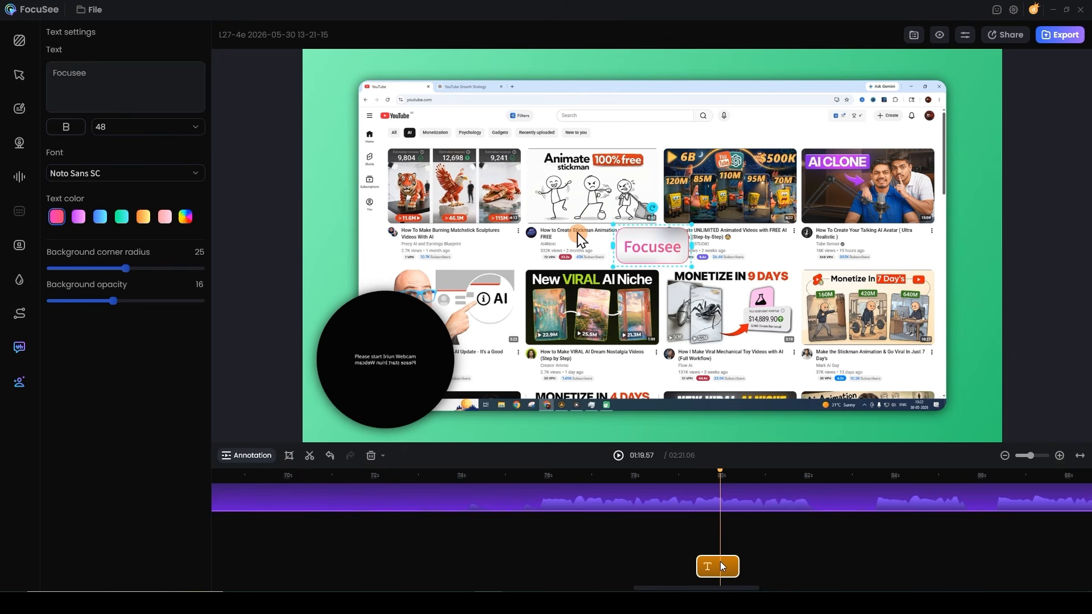
left_click(371, 456)
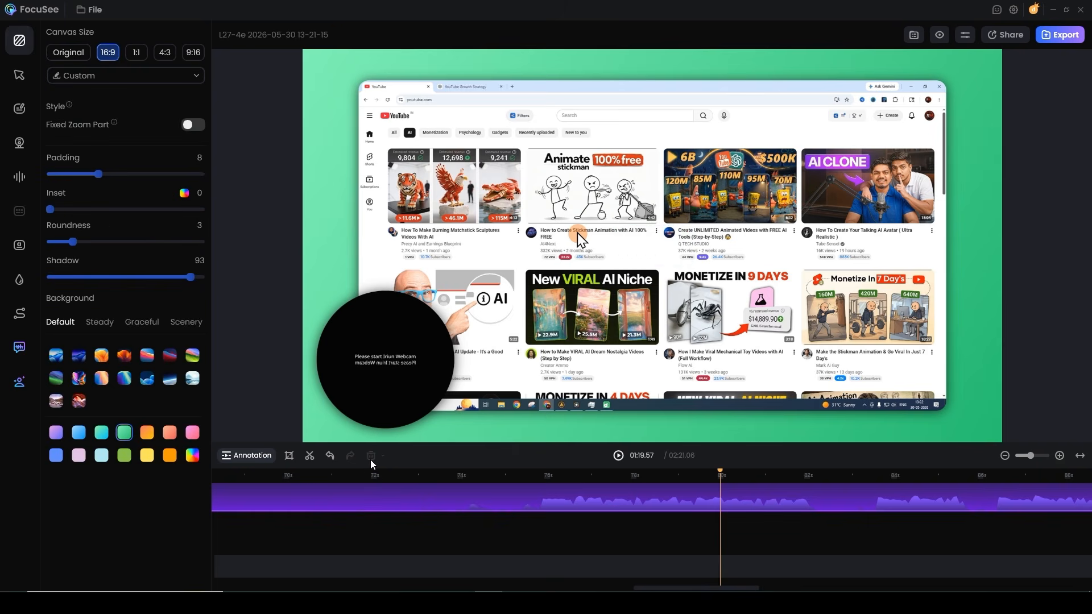
Try a circle shape annotation, enlarged and moved over the stickman animation video, and delete it.
left_click(19, 109)
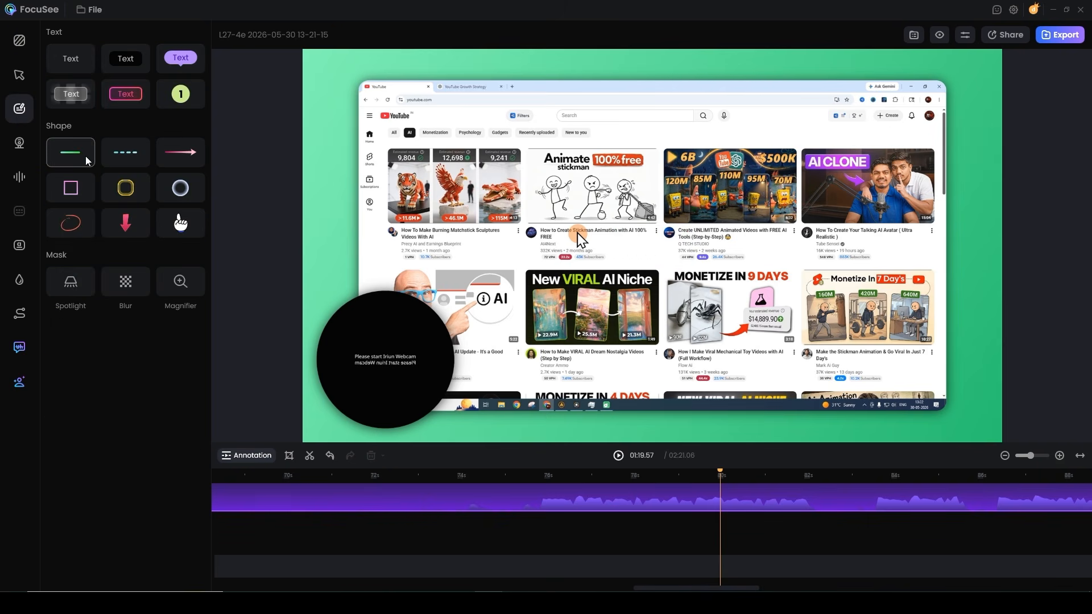
left_click(180, 188)
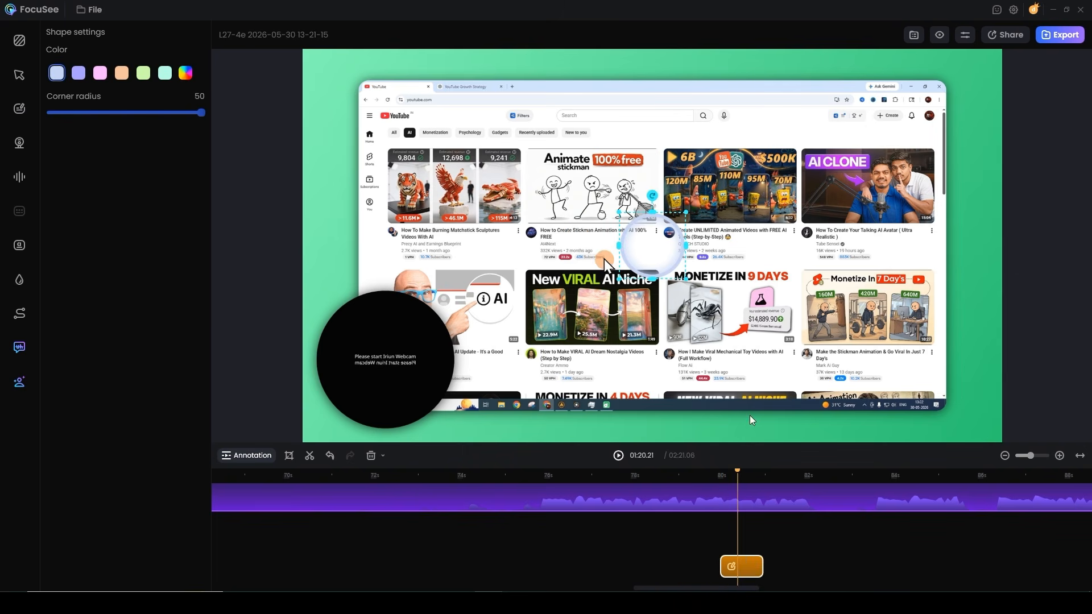
left_click_drag(686, 278, 580, 216)
left_click_drag(665, 297, 563, 212)
left_click_drag(529, 178, 578, 249)
left_click(19, 109)
left_click(538, 238)
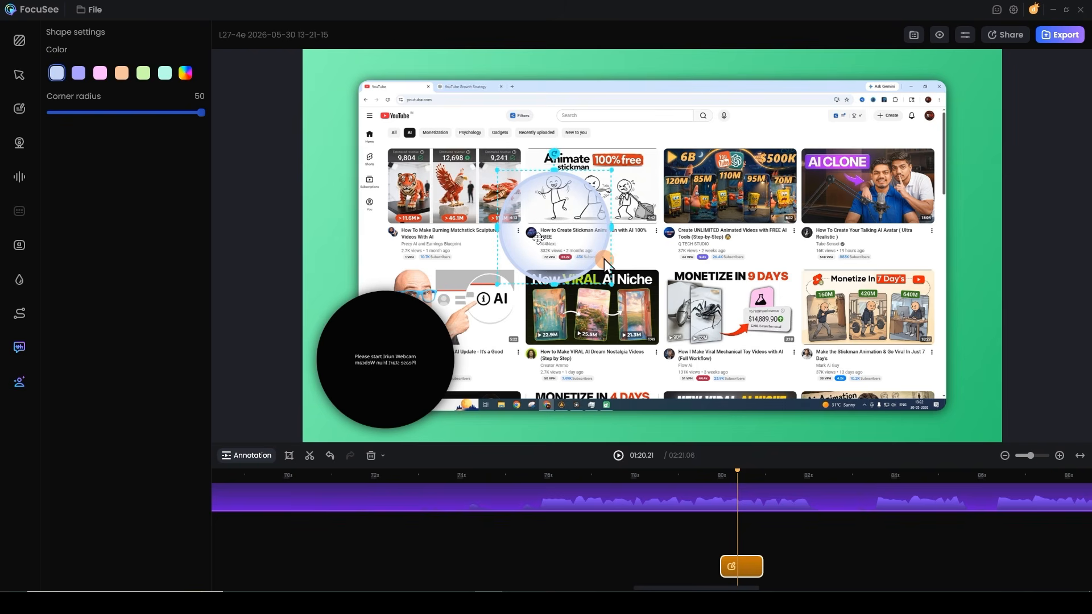
left_click(745, 563)
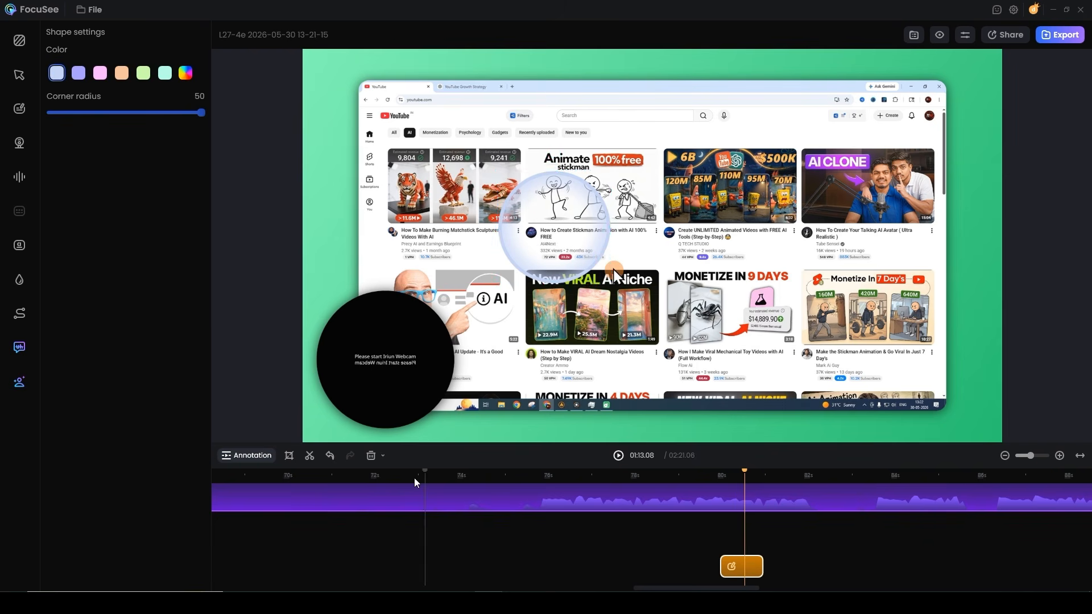
left_click(374, 456)
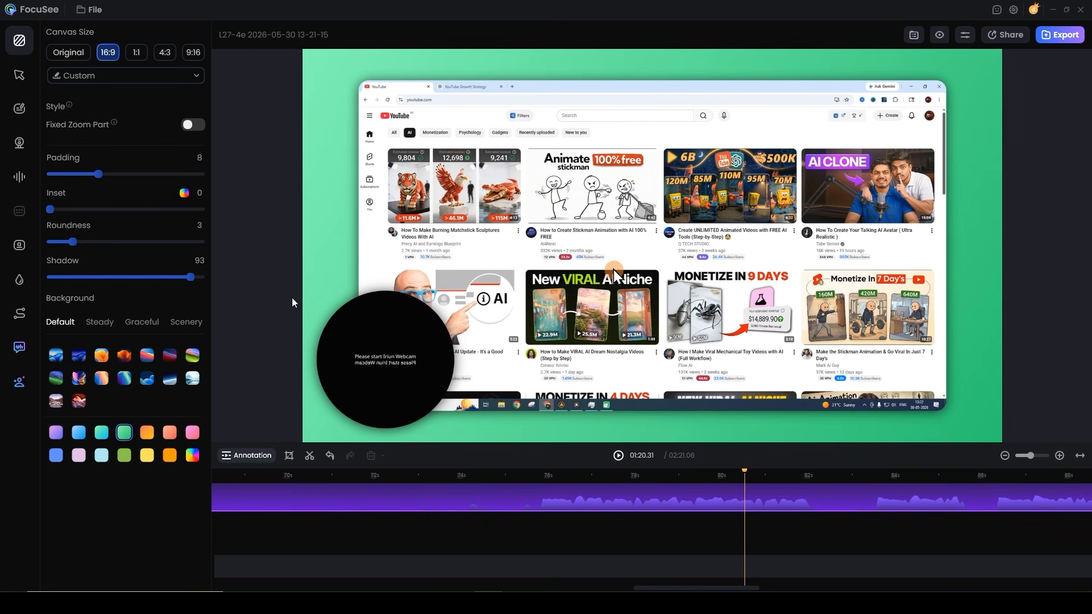
Add a Spotlight mask at about 1:20, enlarge it and centre it around the stickman animation video.
left_click(19, 108)
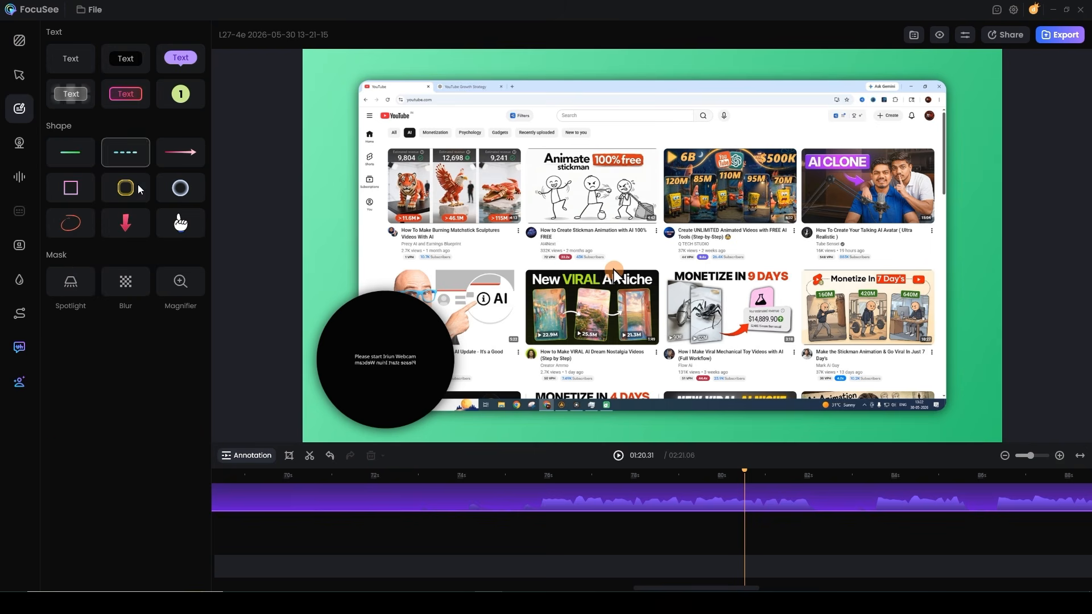
left_click(75, 288)
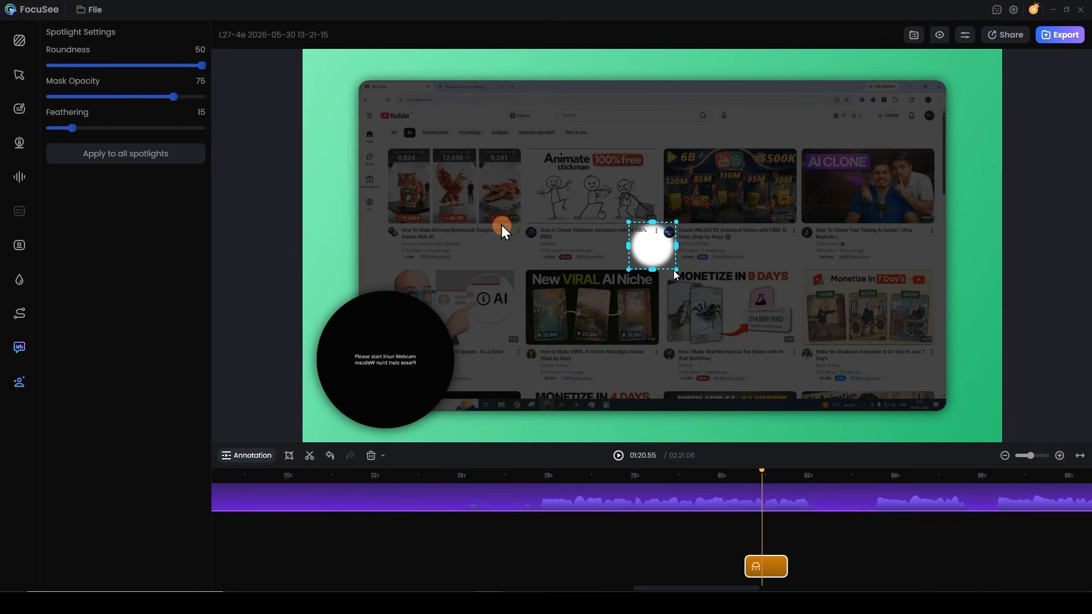
left_click_drag(676, 270, 799, 393)
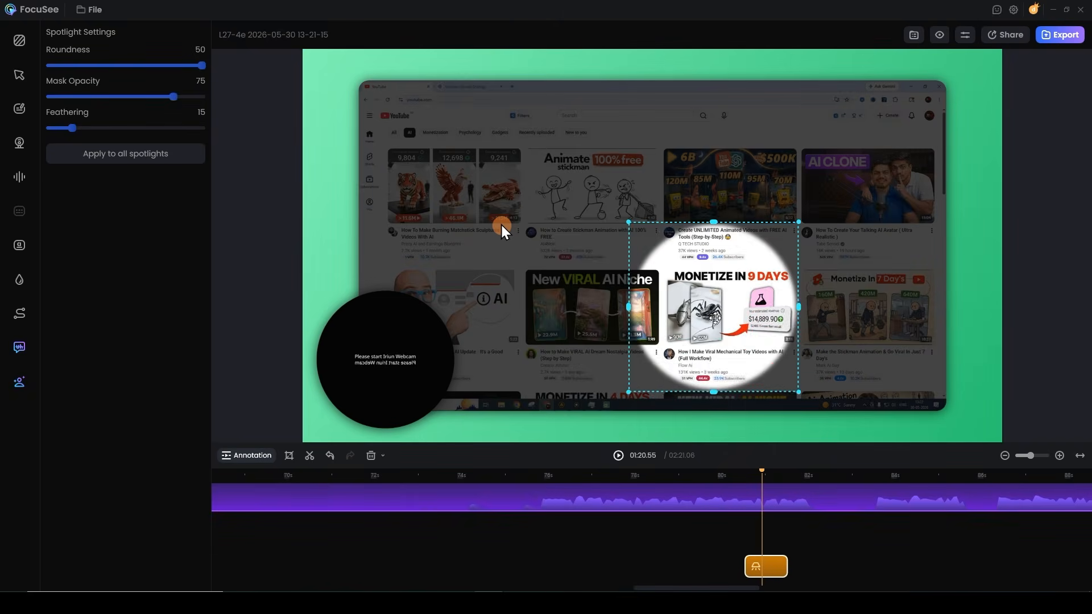
left_click_drag(716, 318, 564, 197)
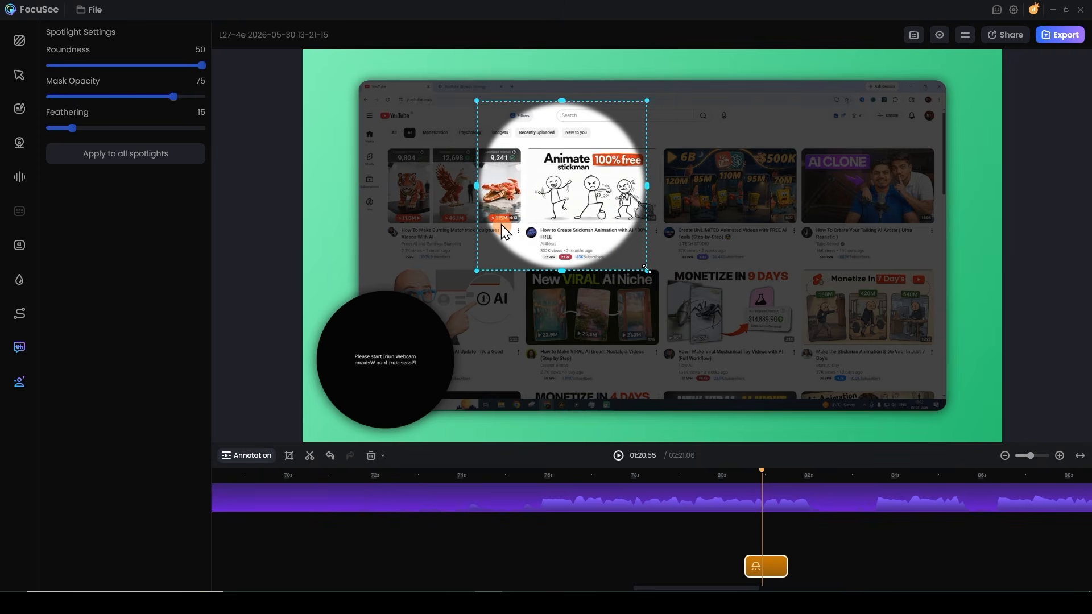
left_click_drag(647, 269, 739, 363)
left_click_drag(664, 288, 645, 268)
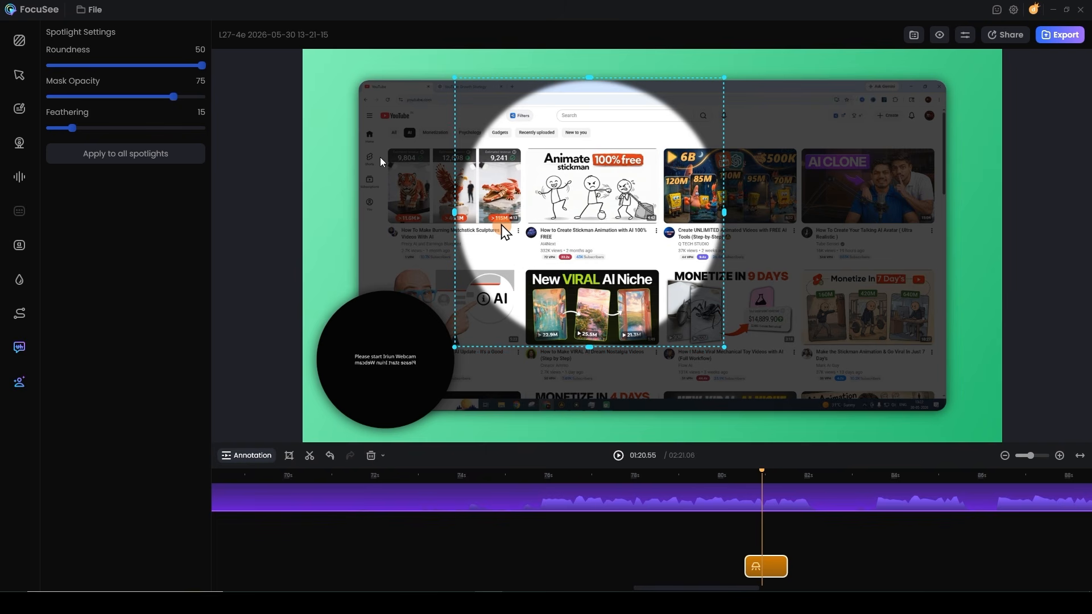
Set the spotlight's roundness to 0 and reshape it into a wide rectangle over the stickman animation thumbnail.
left_click_drag(203, 71, 49, 72)
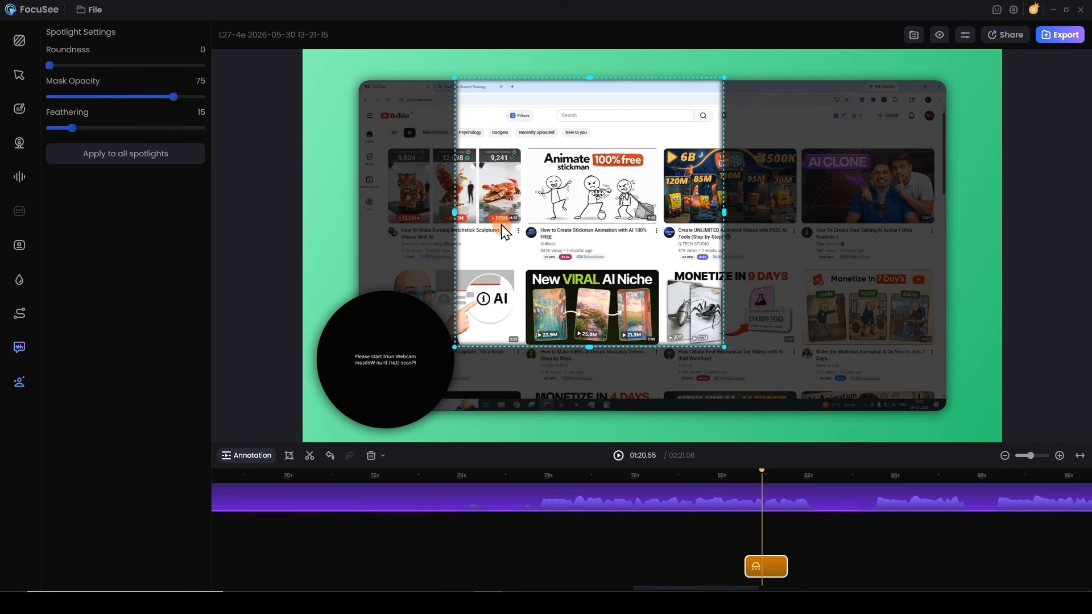
left_click_drag(724, 213, 1052, 219)
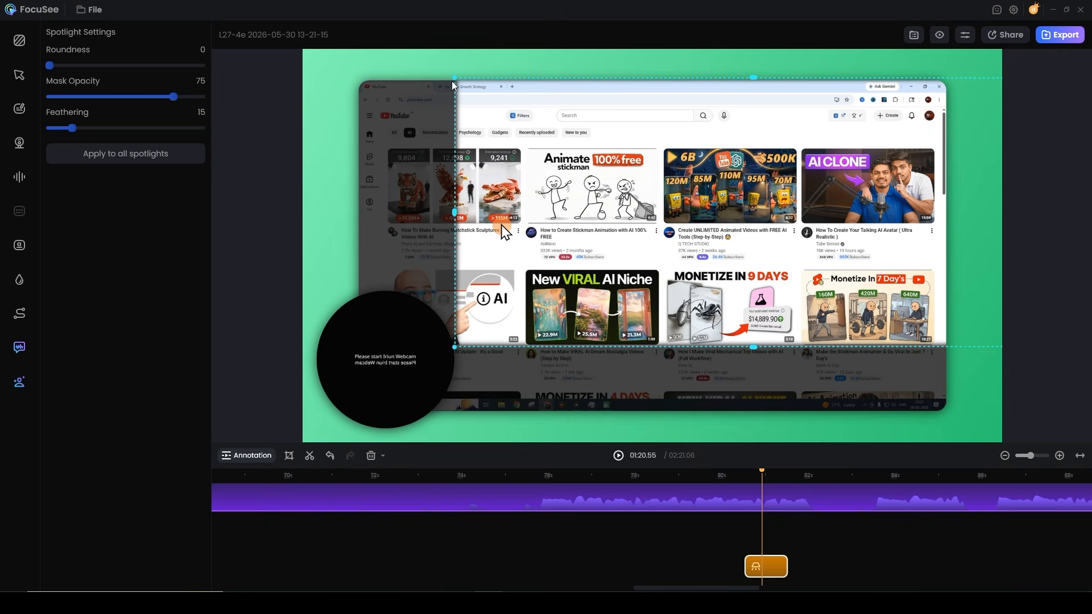
left_click_drag(454, 77, 741, 205)
left_click_drag(811, 293, 549, 263)
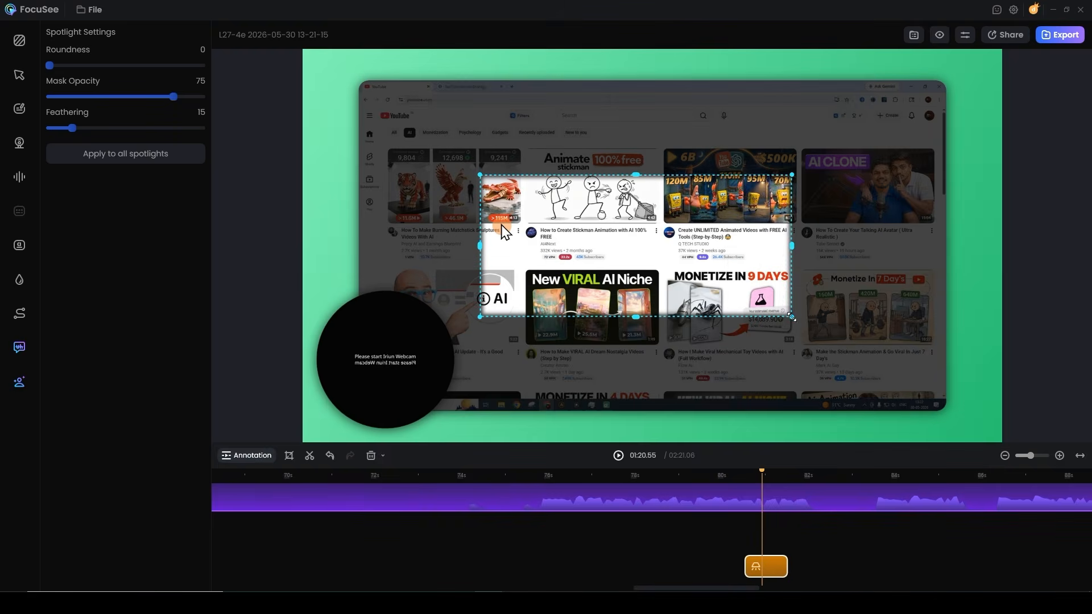
left_click_drag(792, 317, 755, 300)
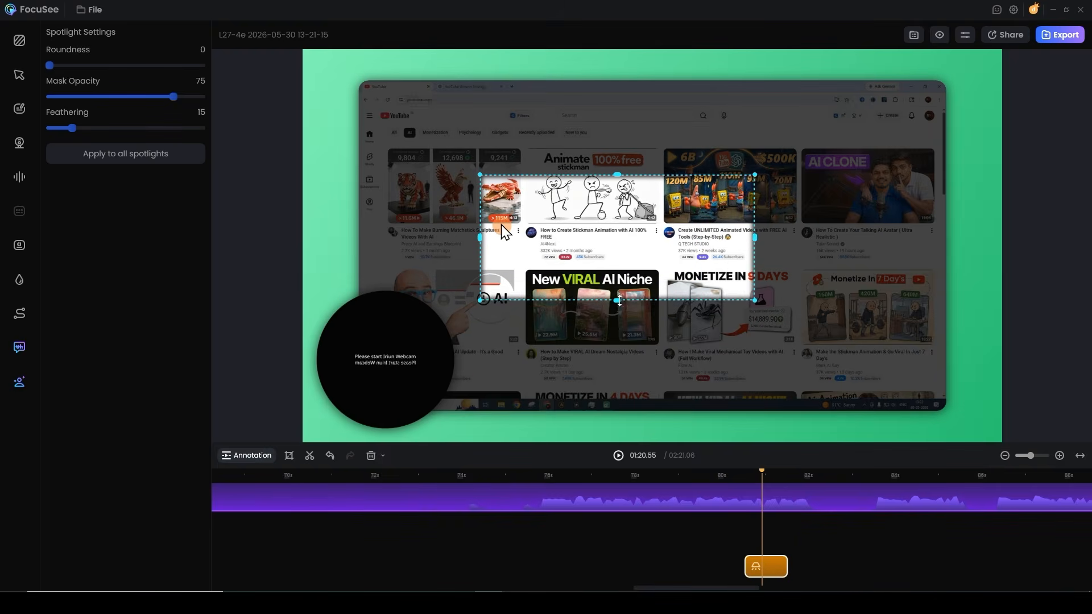
left_click_drag(619, 301, 626, 273)
left_click_drag(624, 246, 620, 219)
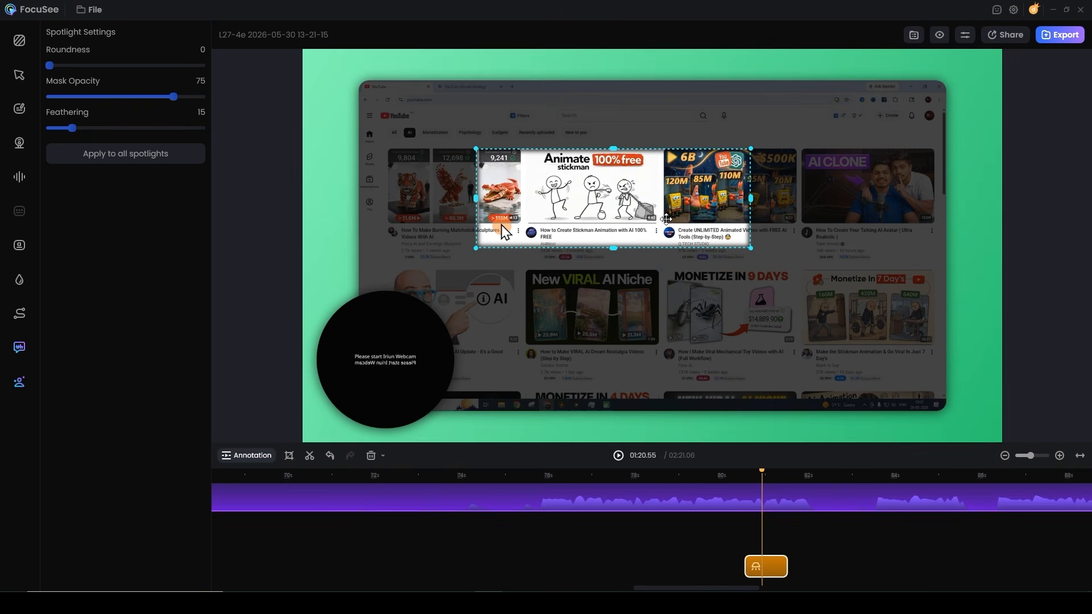
Try narrowing the spotlight to the stickman animation thumbnail and extending its clip to about 1:25, and delete the spotlight.
left_click(752, 203)
left_click(704, 199)
left_click_drag(747, 198, 676, 199)
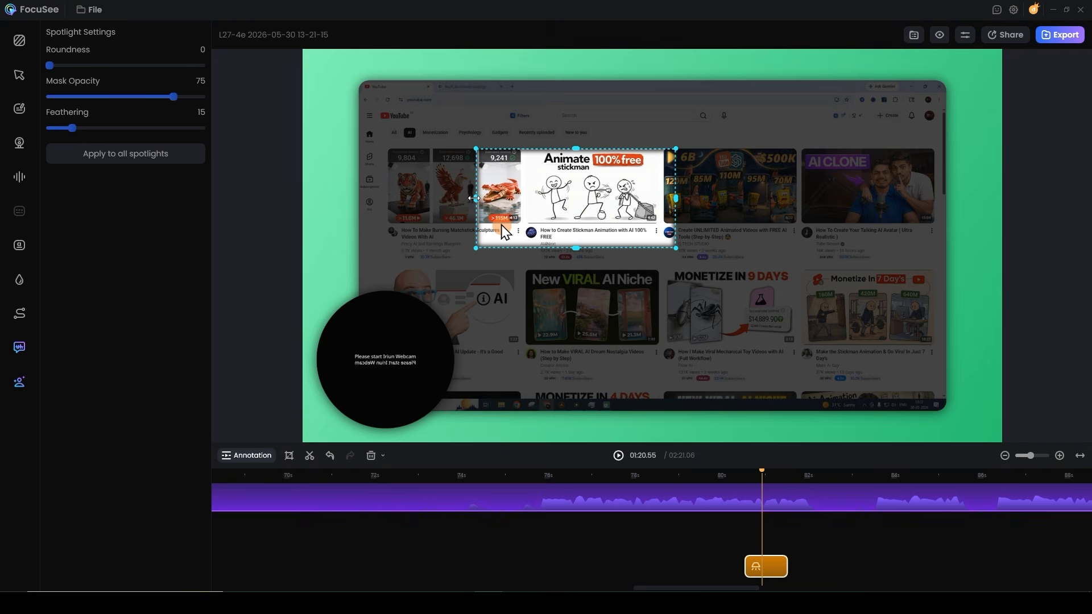
left_click(897, 477)
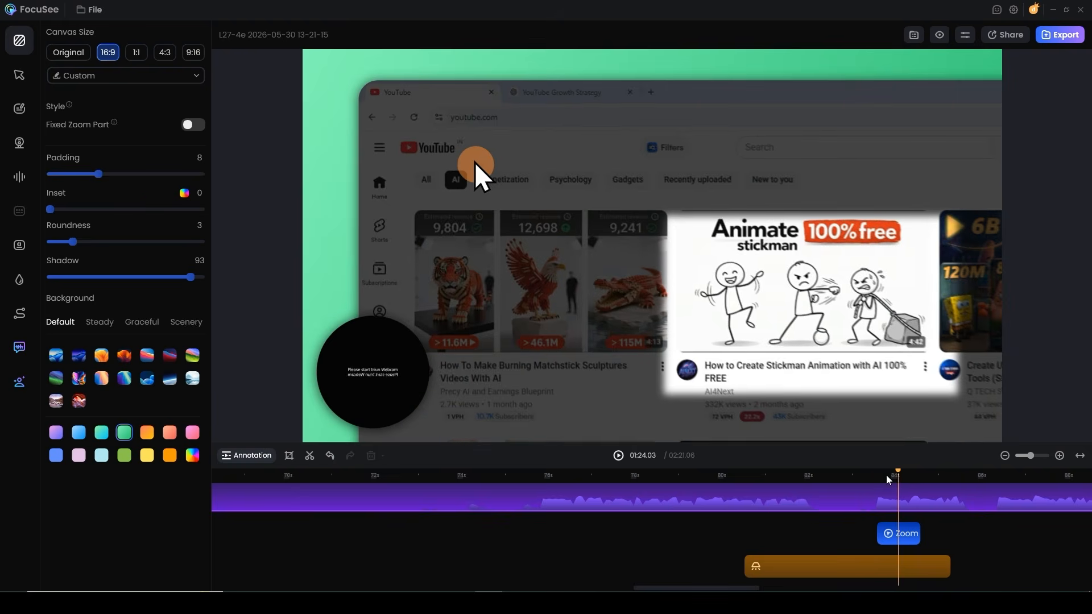
left_click(827, 569)
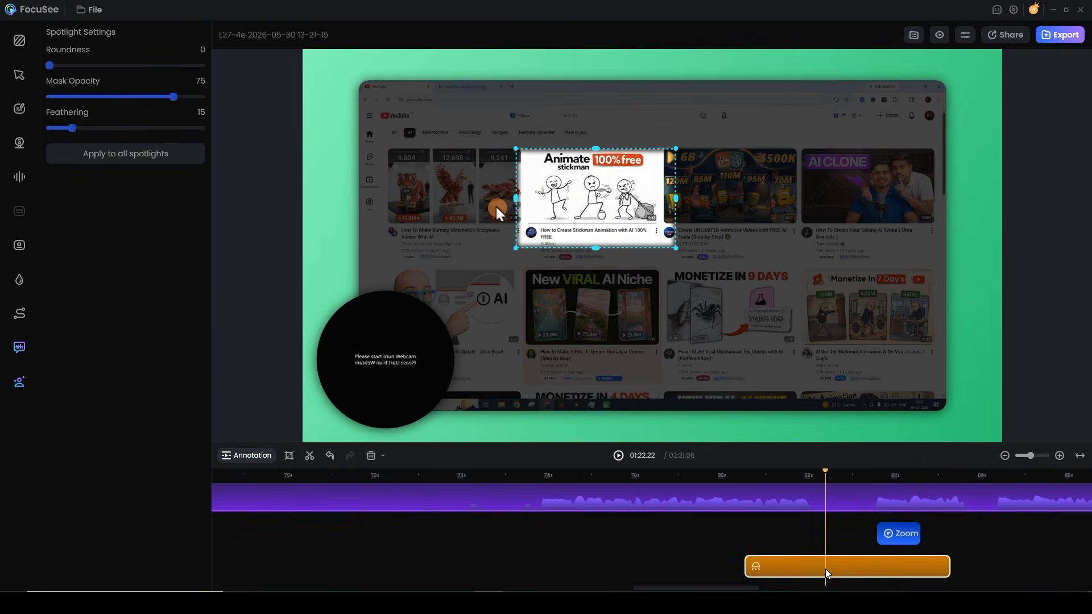
left_click(373, 457)
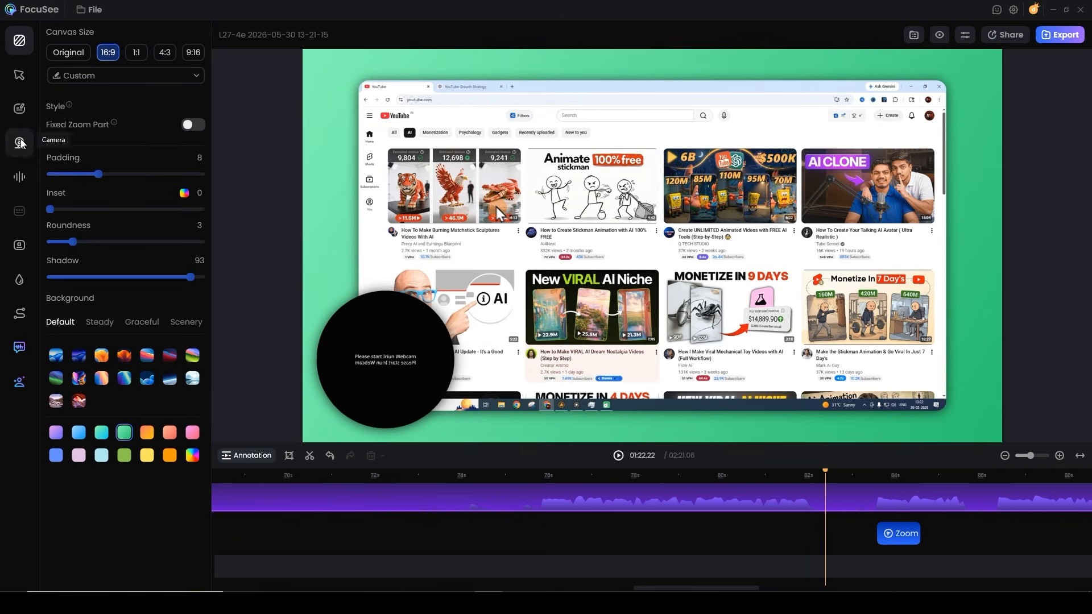
Try a Blur mask at about 1:22, enlarged and moved over the stickman animation thumbnail, and delete it.
left_click(19, 108)
left_click(125, 283)
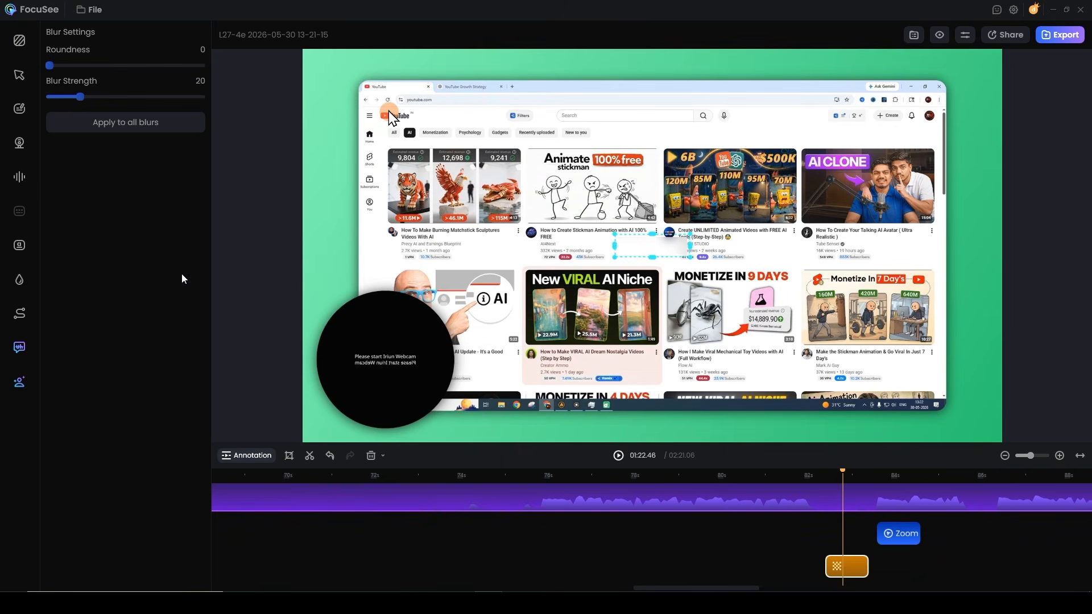
left_click_drag(654, 253, 841, 253)
left_click_drag(697, 223, 636, 200)
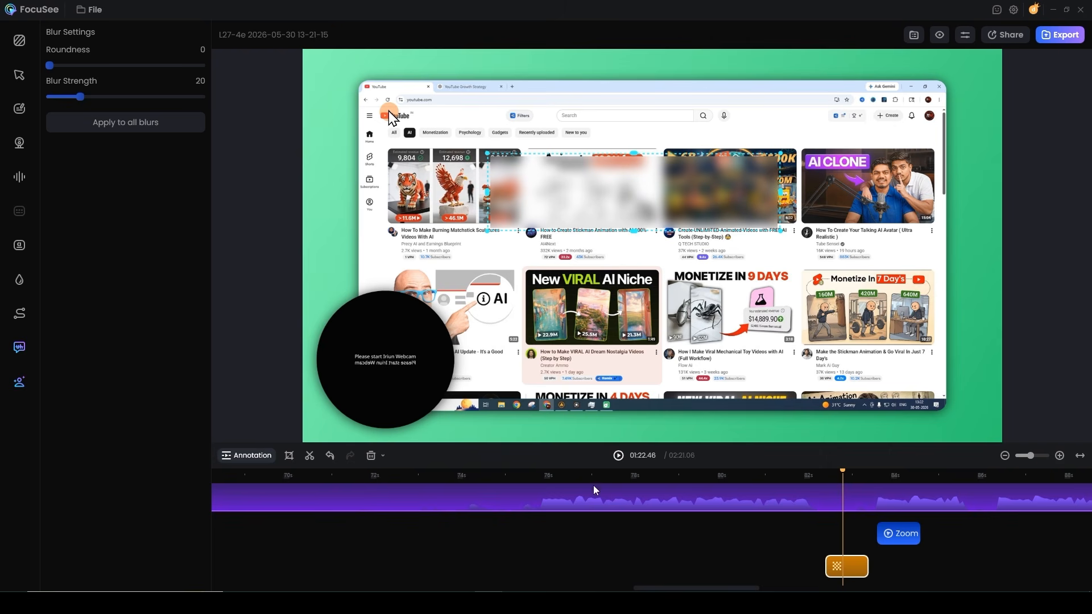
left_click(371, 456)
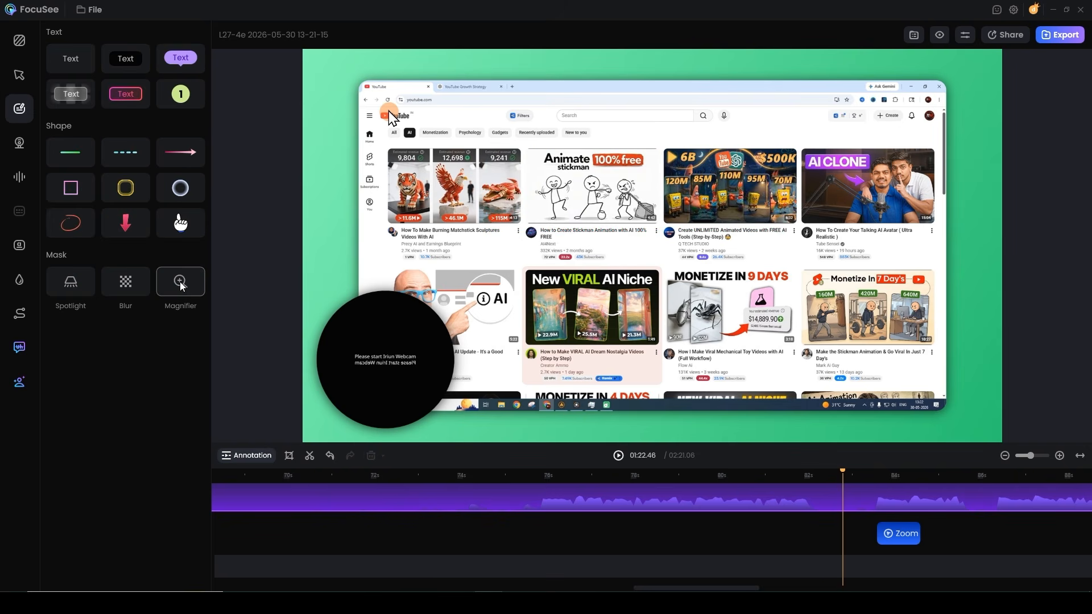
Try a Magnifier mask at about 1:23, resizing it and moving it across the video thumbnails, and delete it.
left_click(180, 284)
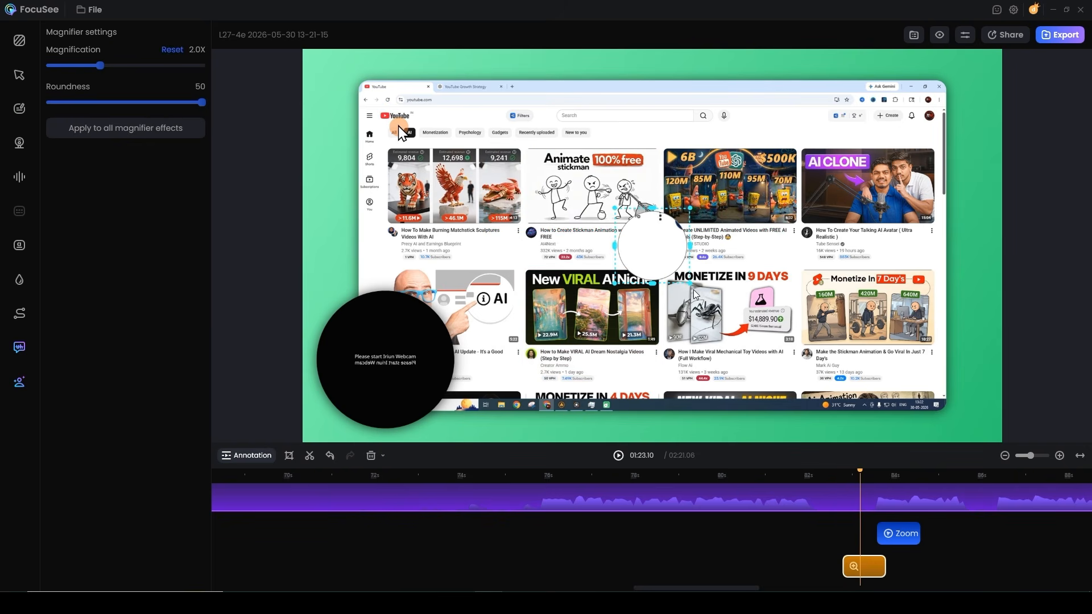
left_click_drag(691, 283, 778, 371)
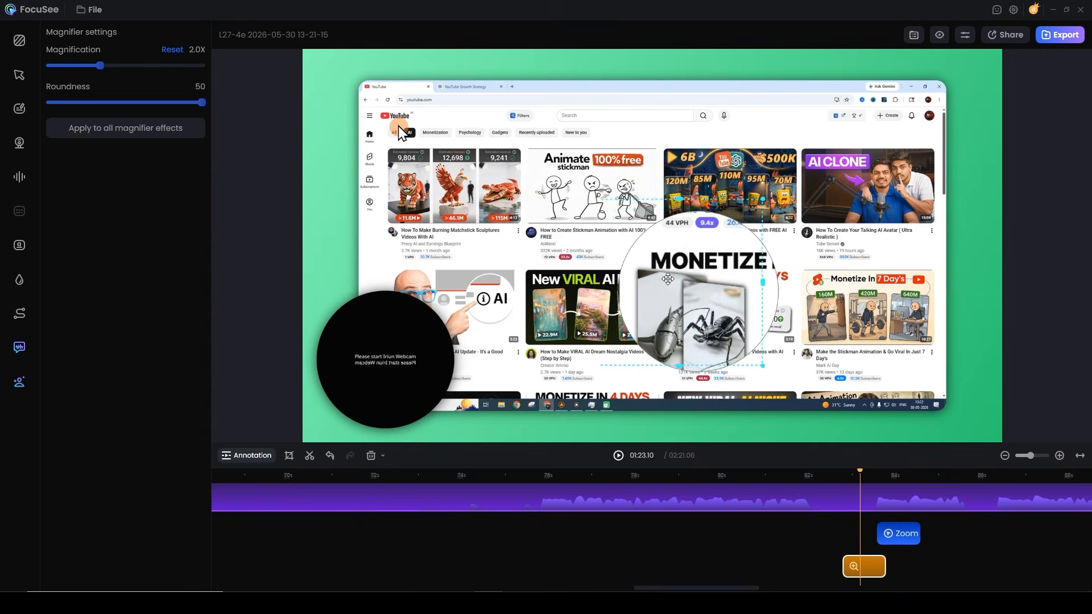
left_click_drag(706, 294, 575, 183)
left_click_drag(595, 253, 605, 301)
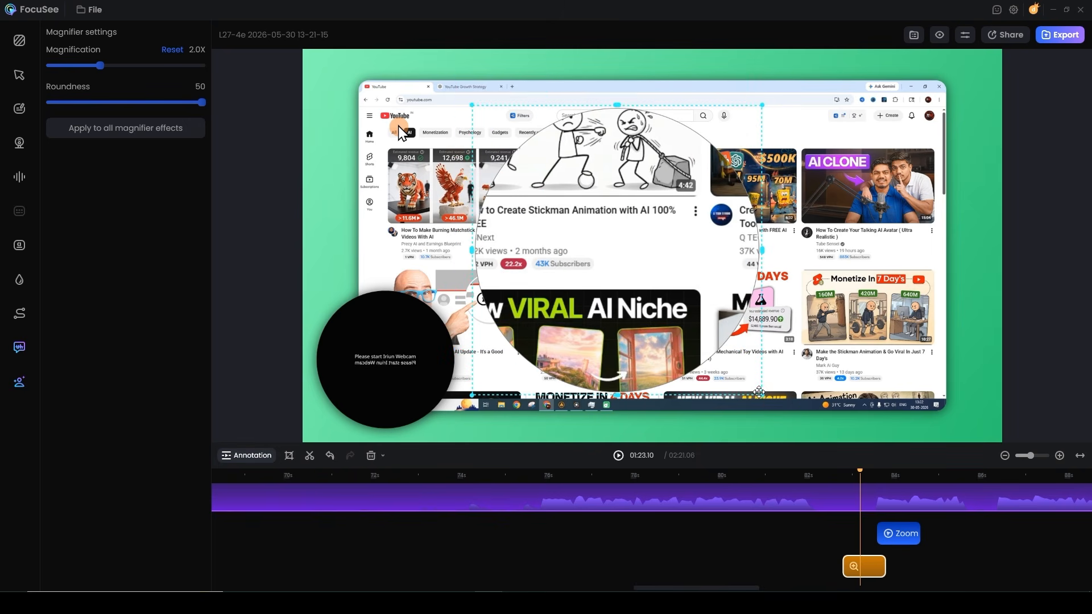
left_click_drag(762, 395, 658, 290)
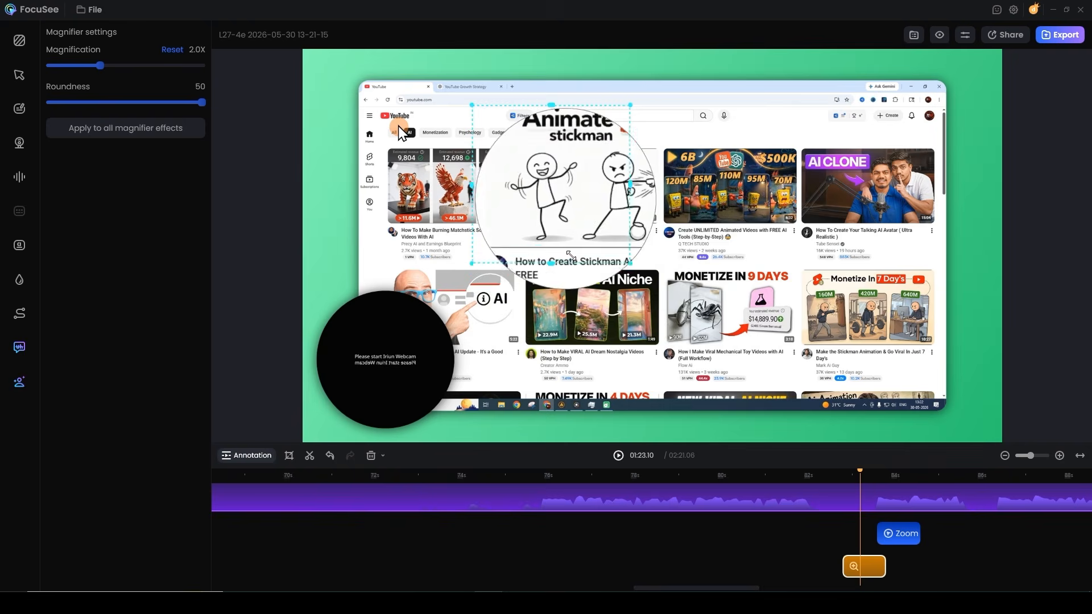
left_click_drag(560, 214, 733, 339)
left_click_drag(797, 380, 845, 428)
left_click_drag(767, 369, 733, 344)
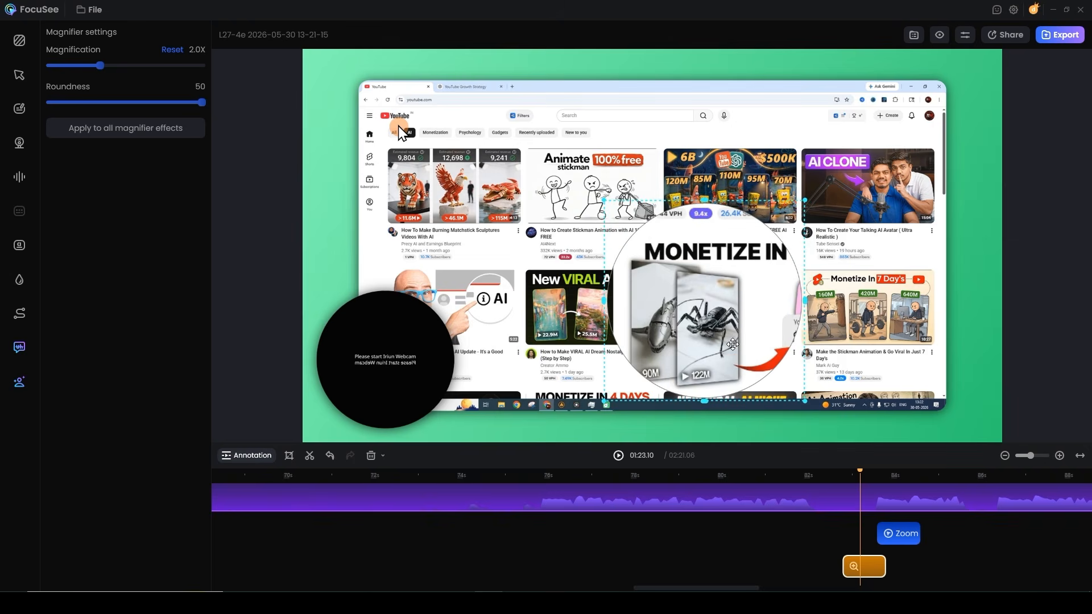
Try the other preset camera layouts, and return to the layout with the round camera in the recording's lower-left corner.
left_click(25, 148)
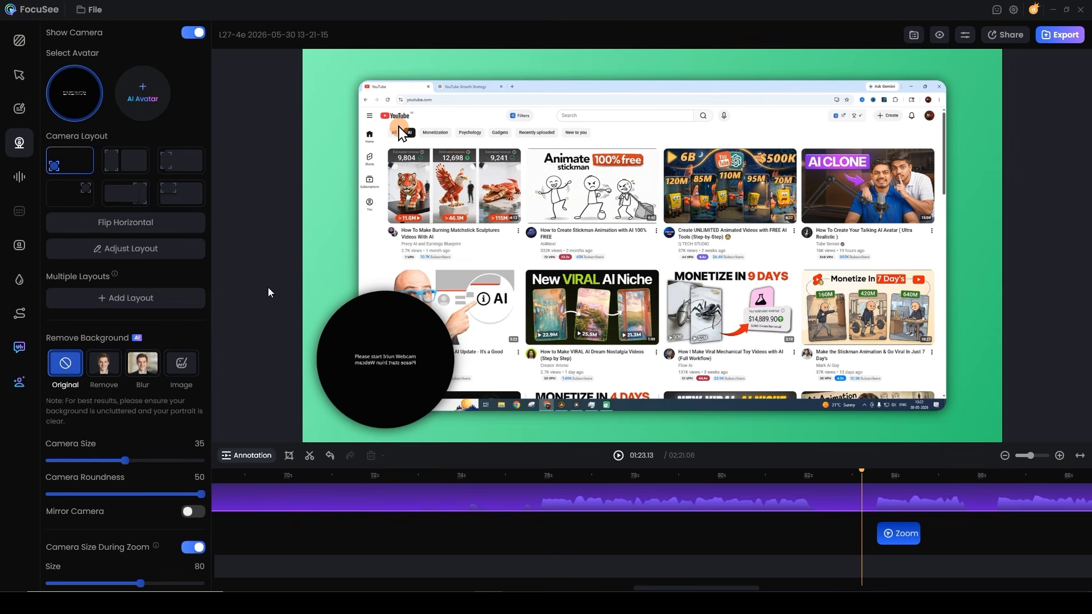
left_click(125, 169)
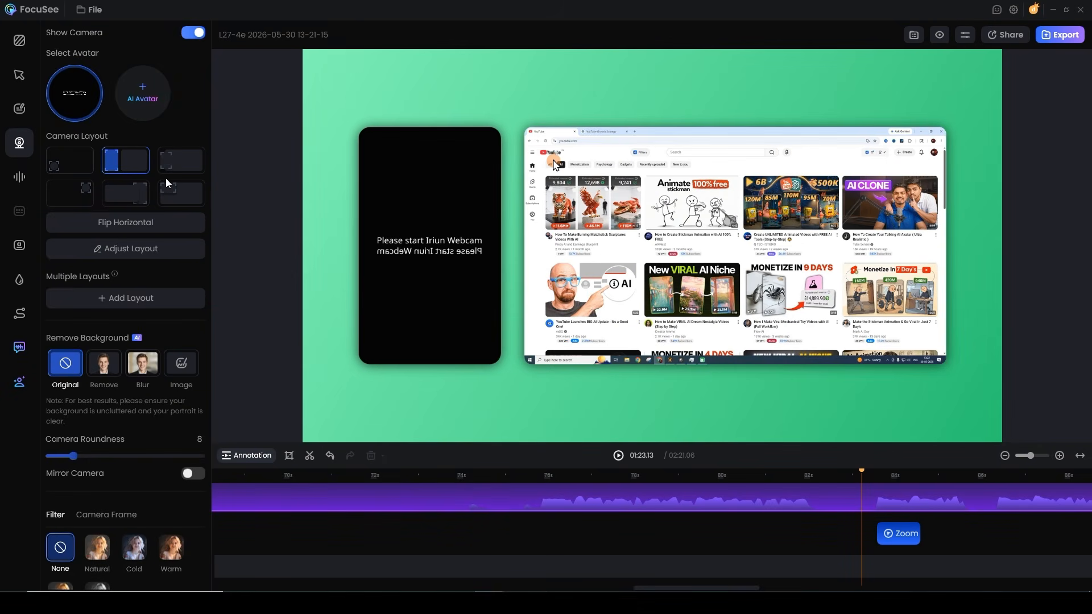
left_click(76, 189)
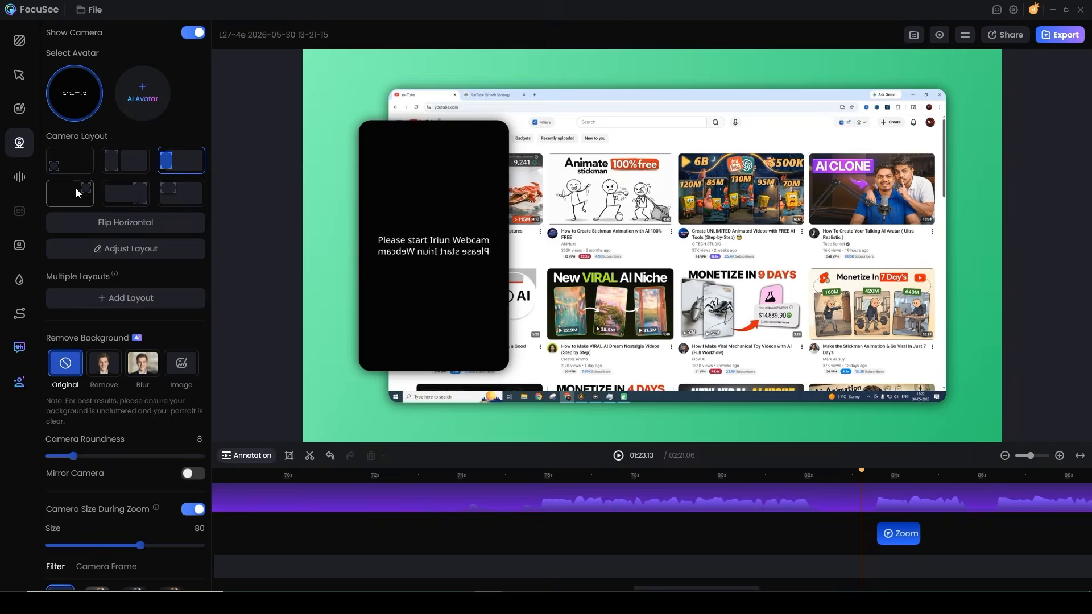
left_click(115, 192)
left_click(186, 195)
left_click(73, 166)
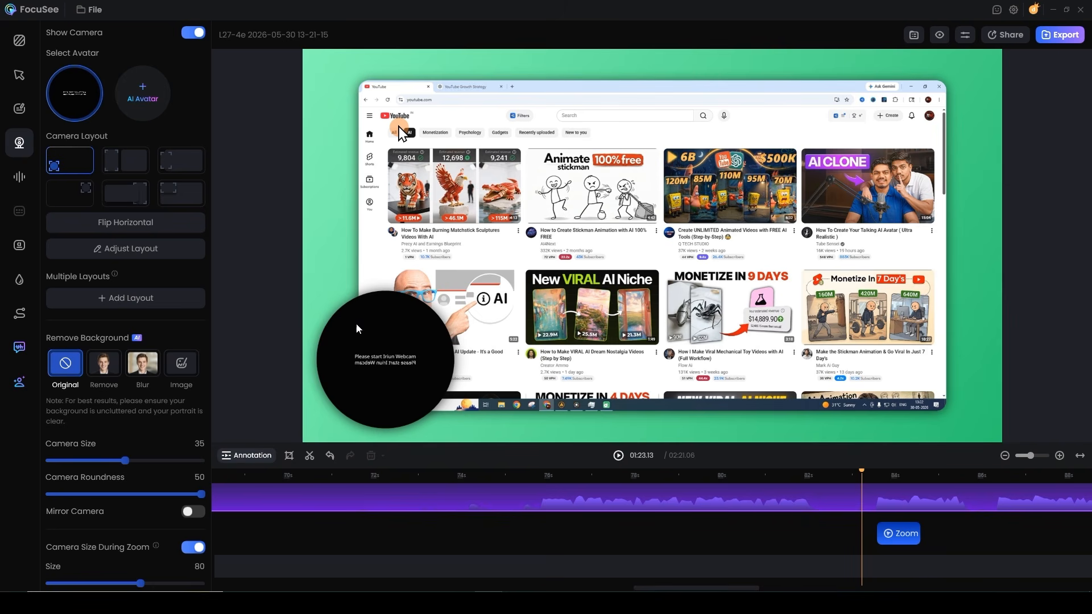
Apply a custom camera layout with the round camera shrunk and placed inside the recording's lower-left corner.
left_click(132, 252)
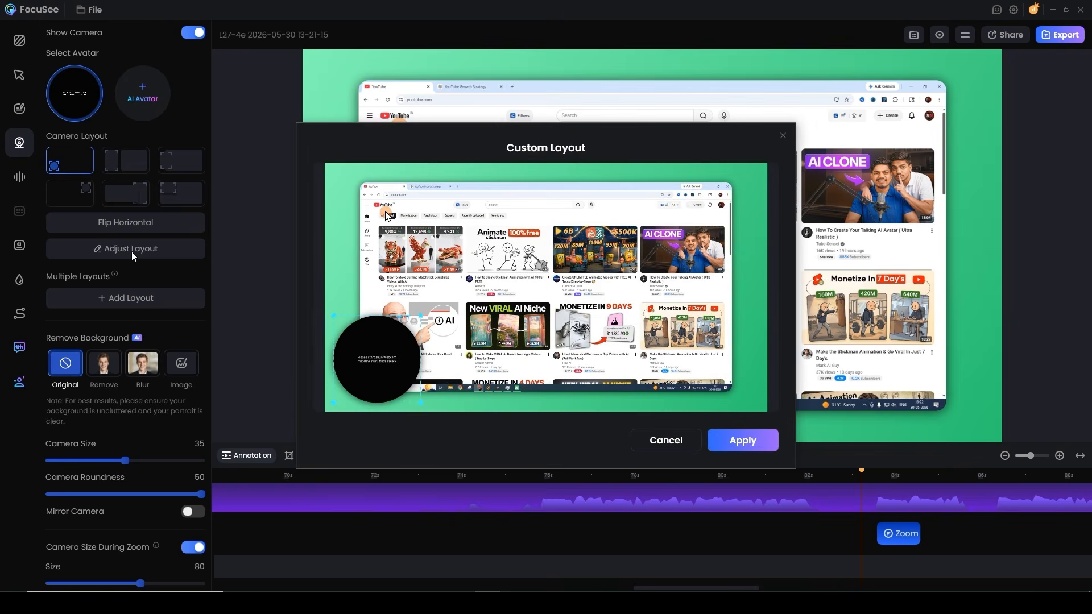
left_click_drag(366, 366, 545, 267)
mouse_move(588, 312)
left_mouse_down()
mouse_move(506, 238)
mouse_move(579, 300)
left_mouse_up()
left_click_drag(593, 249, 380, 373)
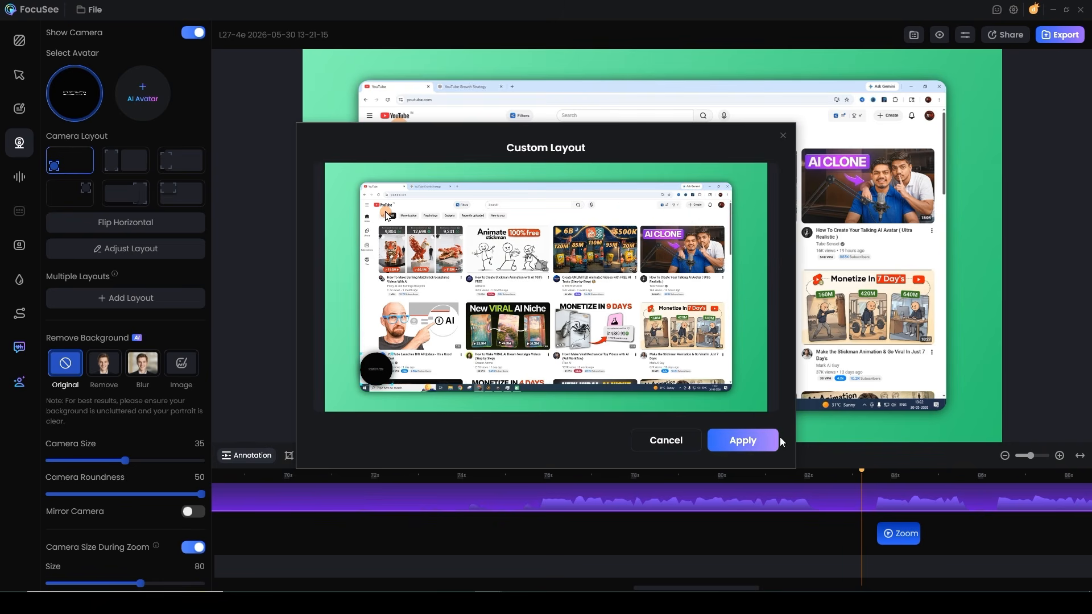
left_click(747, 444)
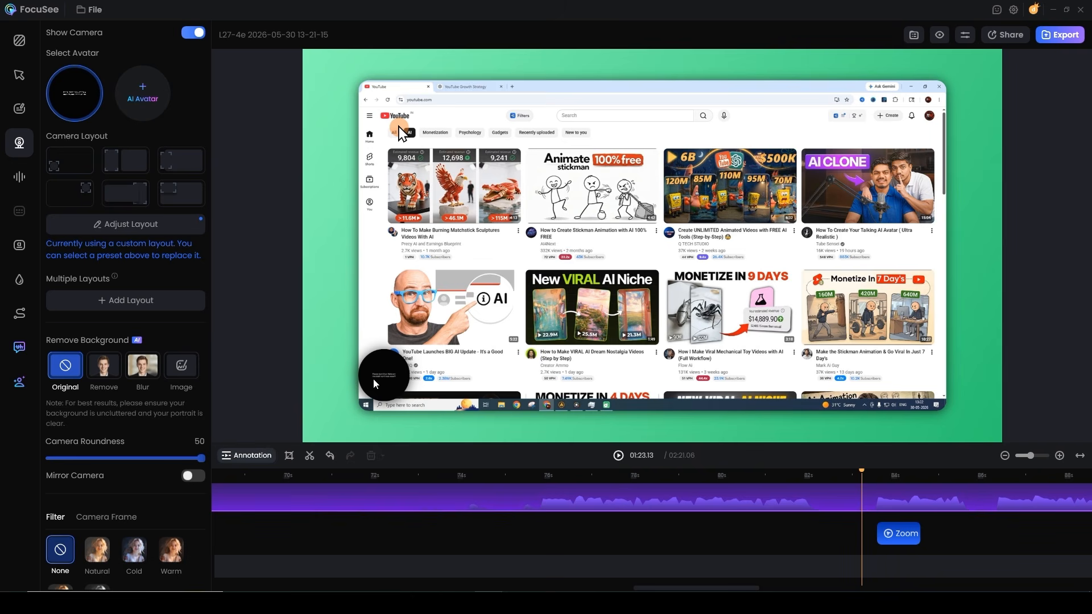
Try hiding the camera and mirroring it, restoring both settings and leaving the camera roundness at 50.
left_click(193, 33)
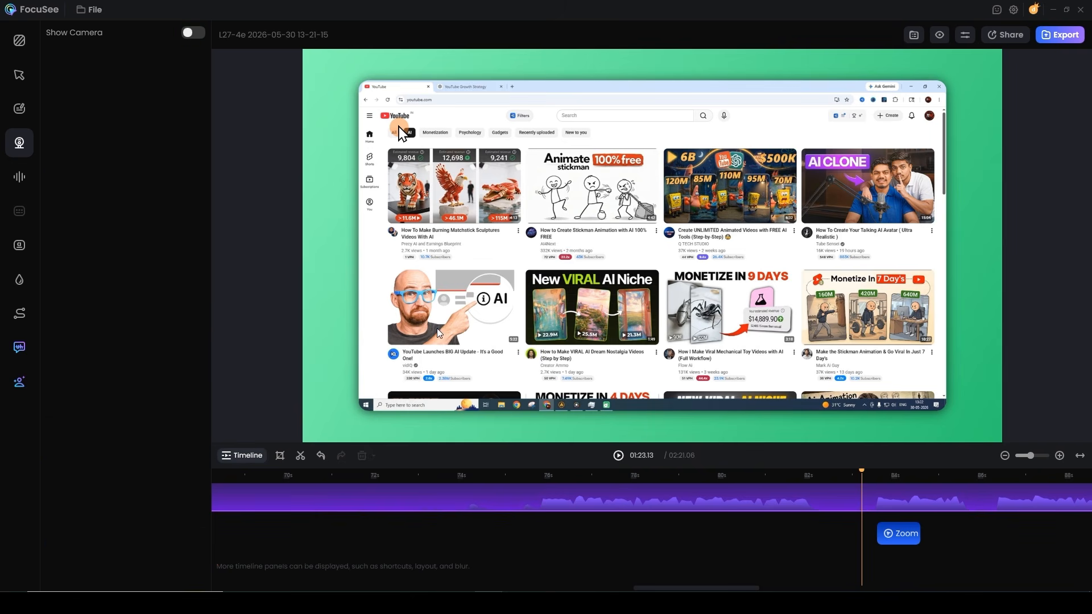
left_click(192, 33)
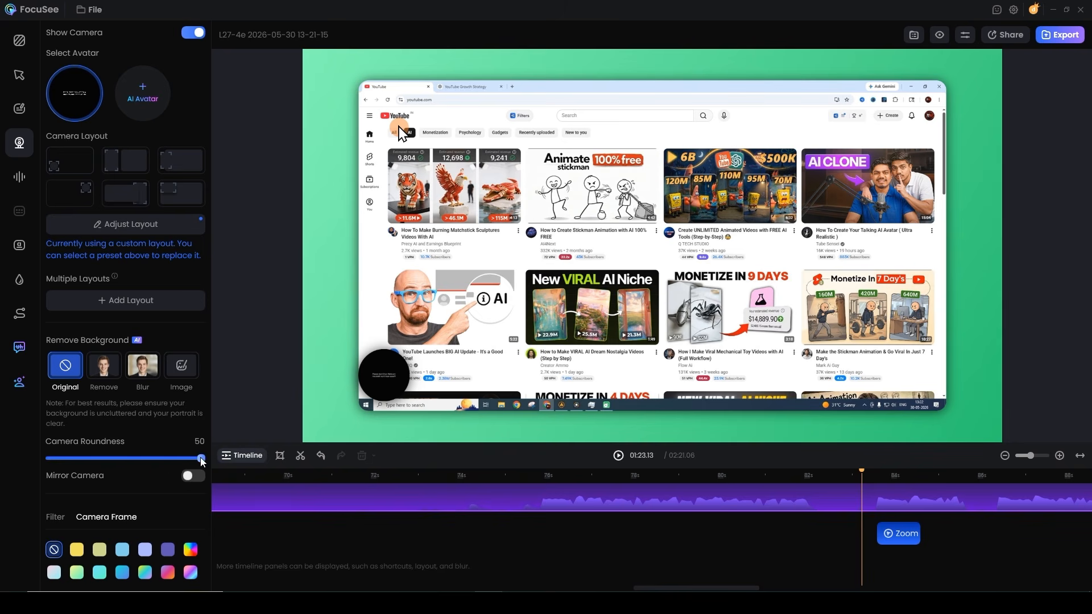
mouse_move(200, 458)
left_mouse_down()
mouse_move(54, 462)
mouse_move(207, 465)
left_mouse_up()
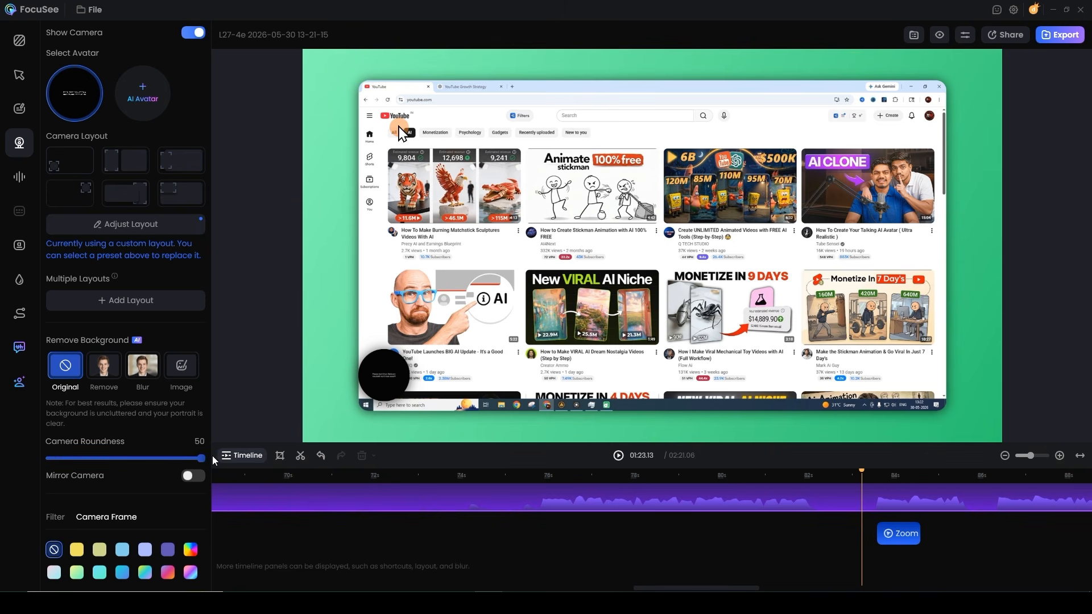
left_click(191, 478)
left_click(192, 479)
Give the camera a dark purple frame, and turn off the camera display.
left_click(102, 550)
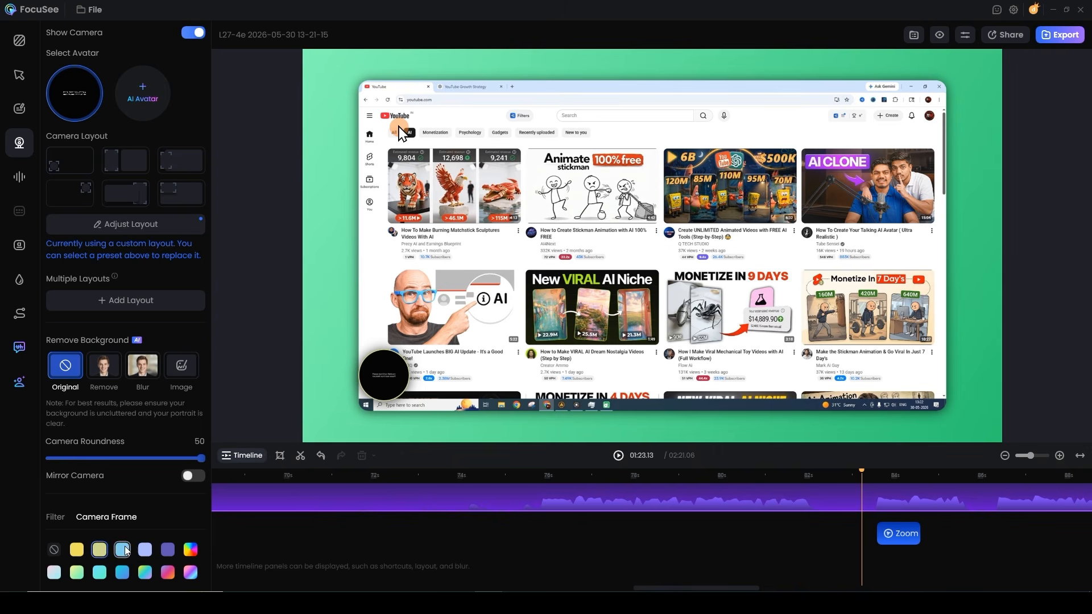
left_click(168, 549)
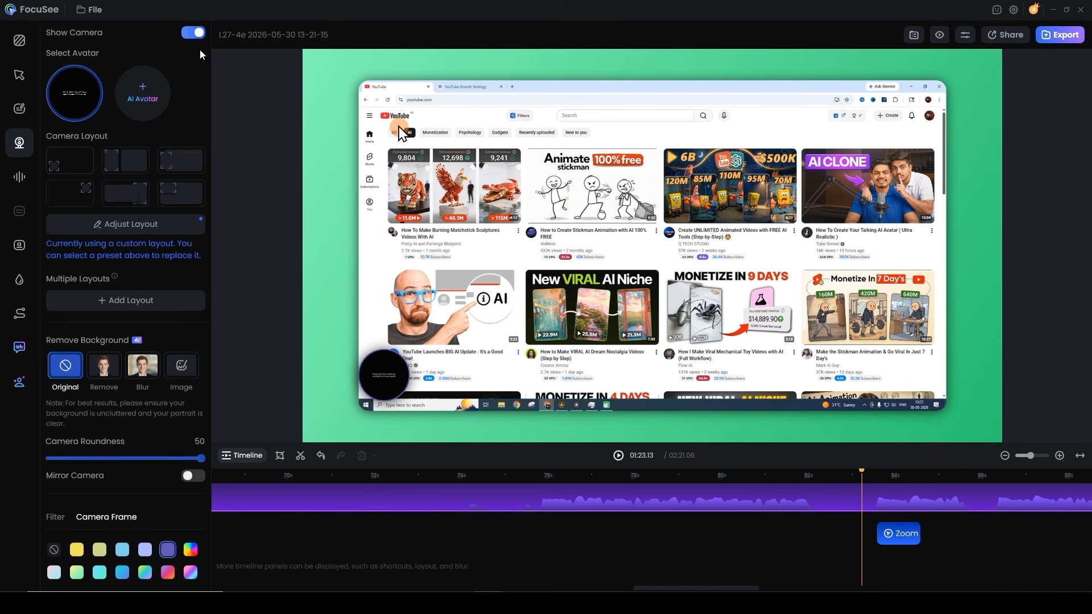
left_click(193, 35)
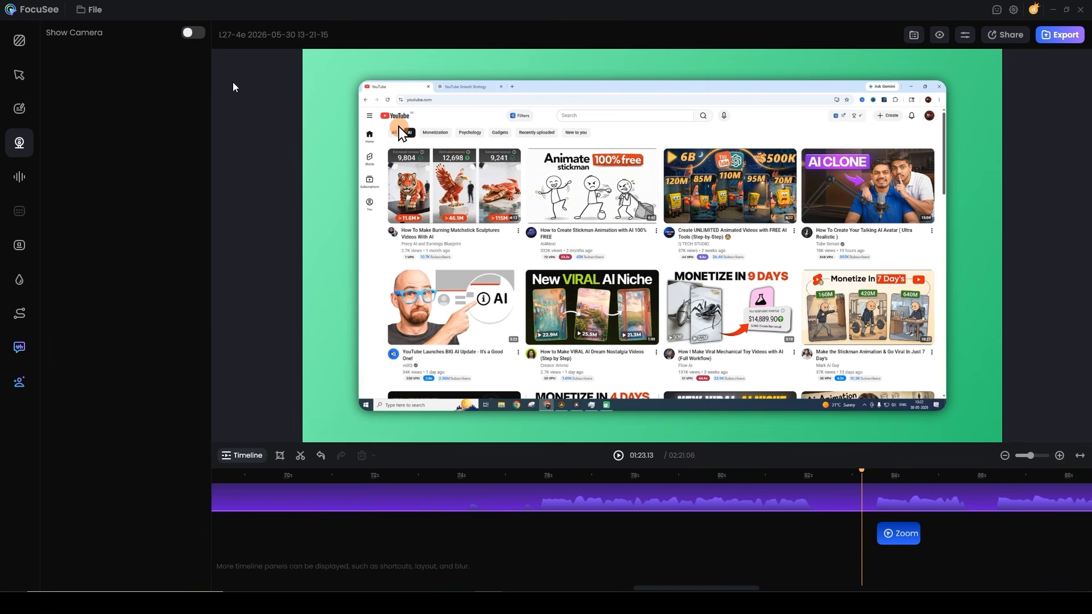
Set the microphone's Volume Enhancement to 1.3X with mute off, and enable Audio Noise Reduction.
left_click(22, 186)
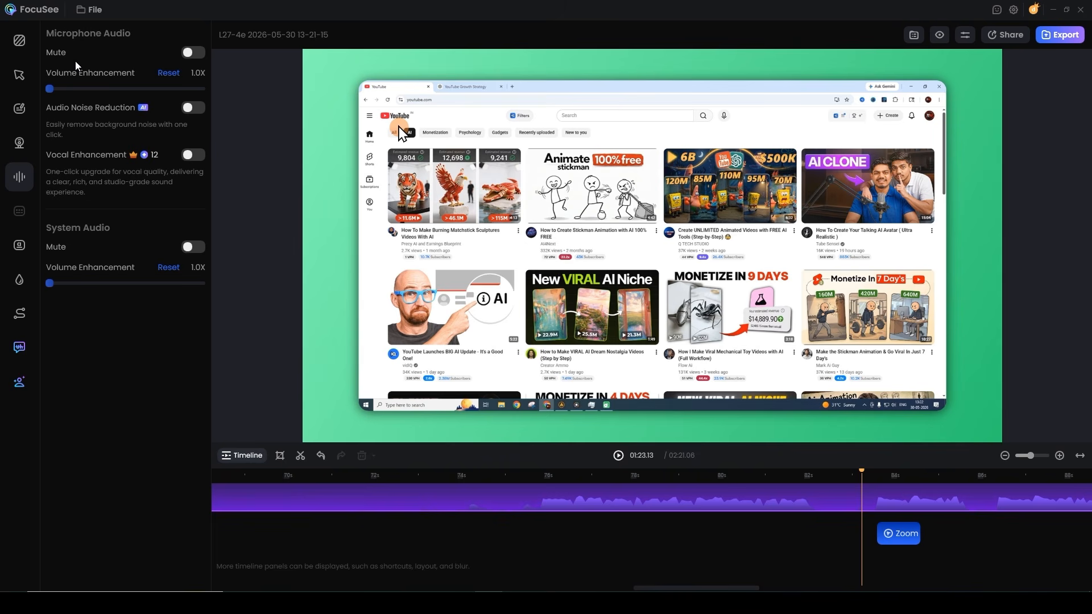
left_click(199, 53)
left_click(196, 55)
left_click(100, 89)
left_click_drag(103, 90, 74, 96)
left_click(196, 111)
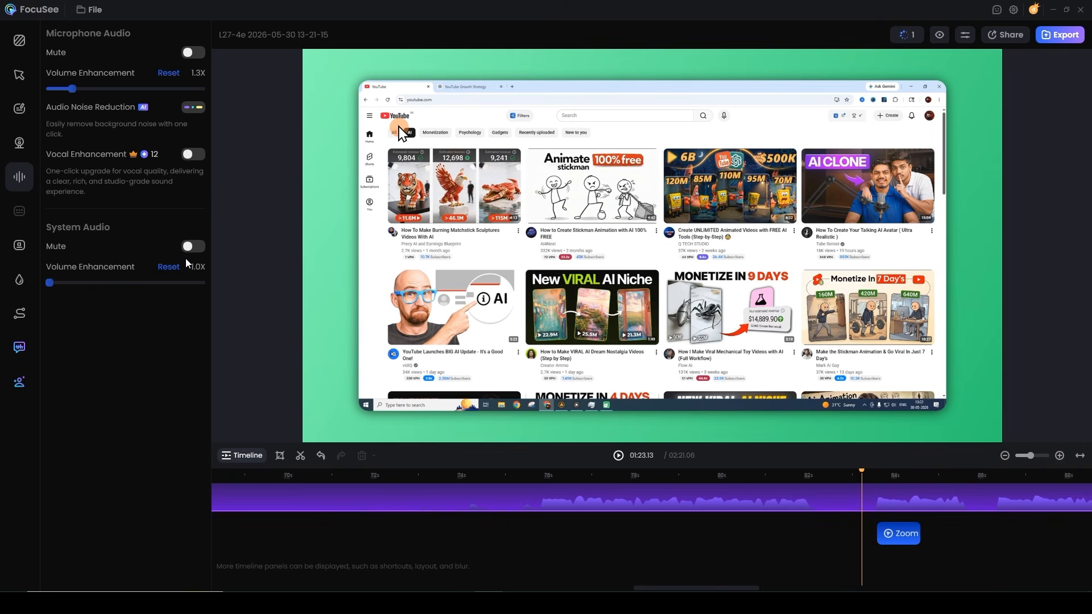
Open the subtitle model selection and move the playhead to about 0:33 in the recording.
left_click(19, 248)
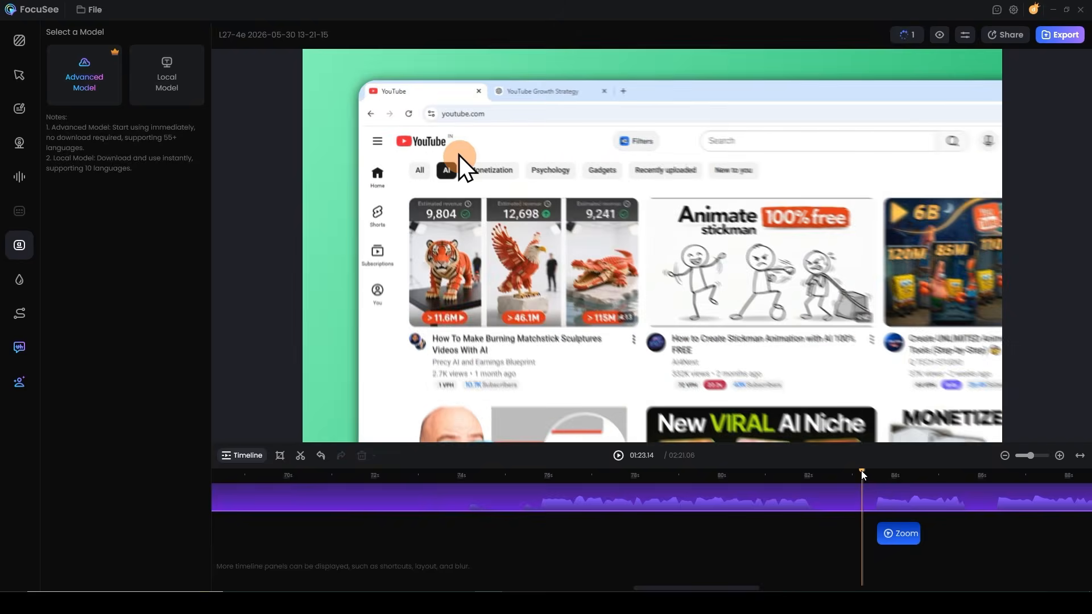
left_click(455, 476)
left_click_drag(434, 473, 610, 476)
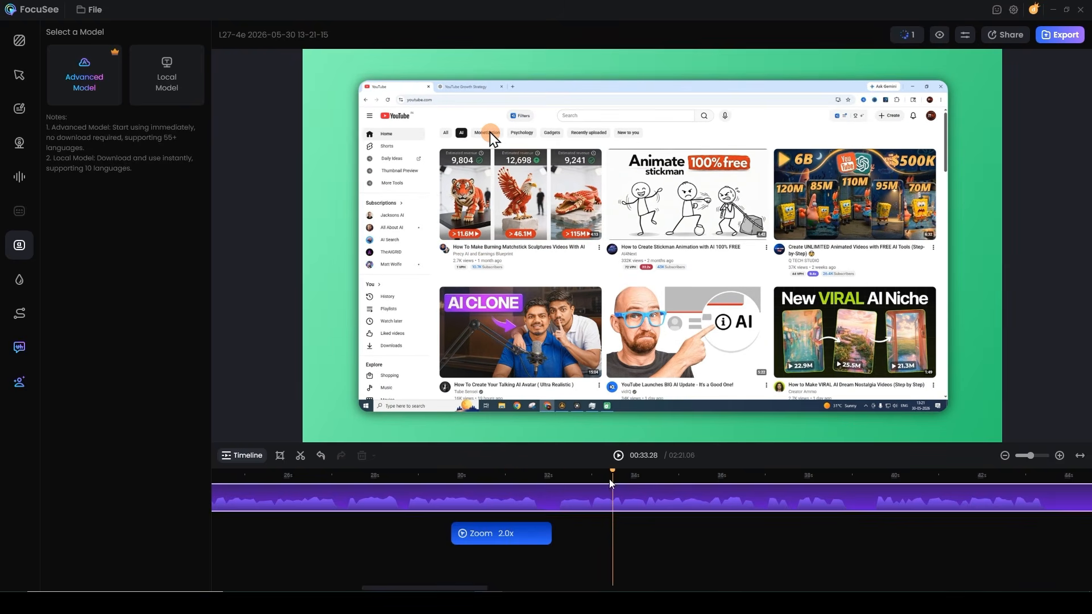
Generate subtitles with the Advanced Model, keeping the source language on Auto, and review the start of the transcript.
left_click(86, 83)
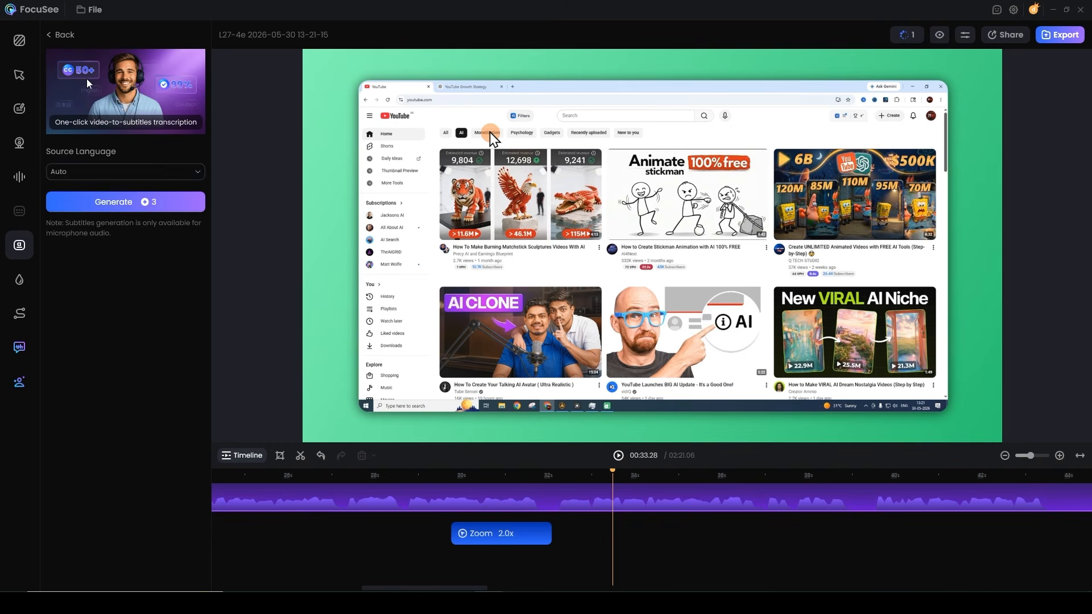
left_click(112, 174)
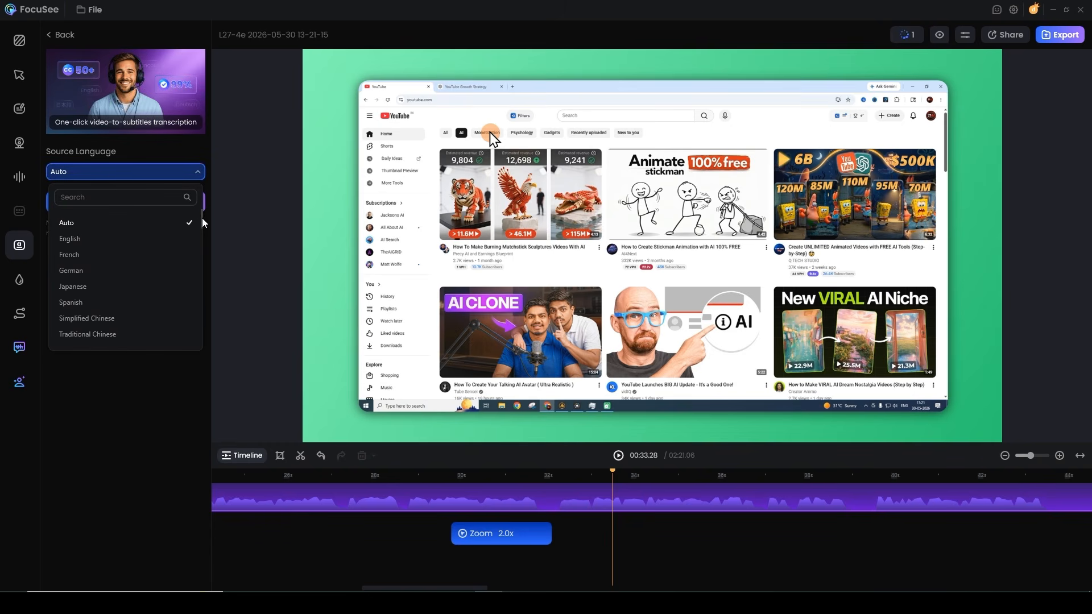
left_click_drag(202, 219, 203, 331)
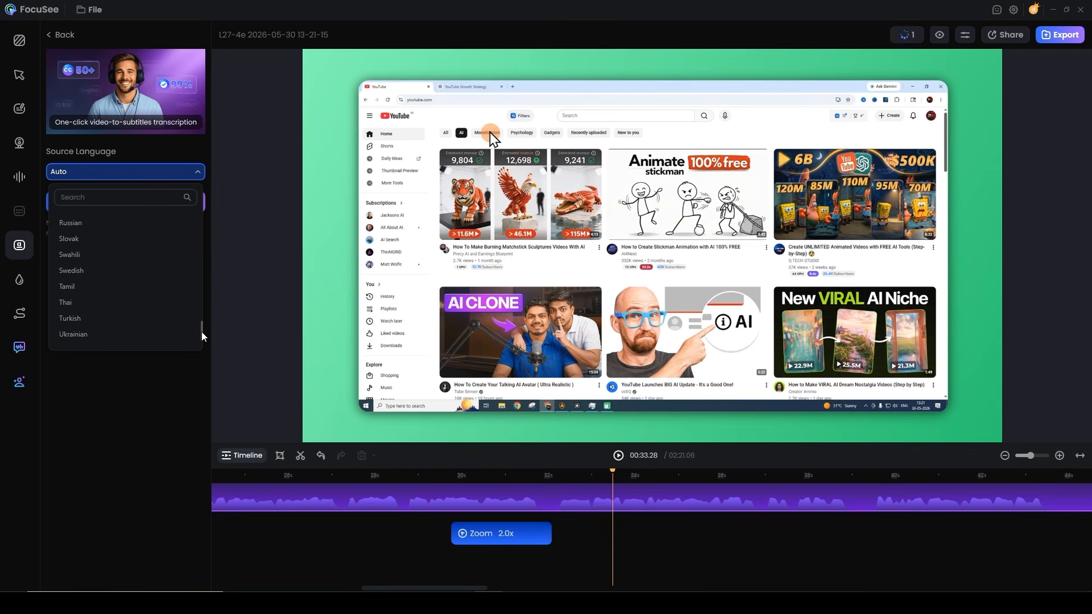
scroll(187, 346, "up", 10)
left_click(183, 376)
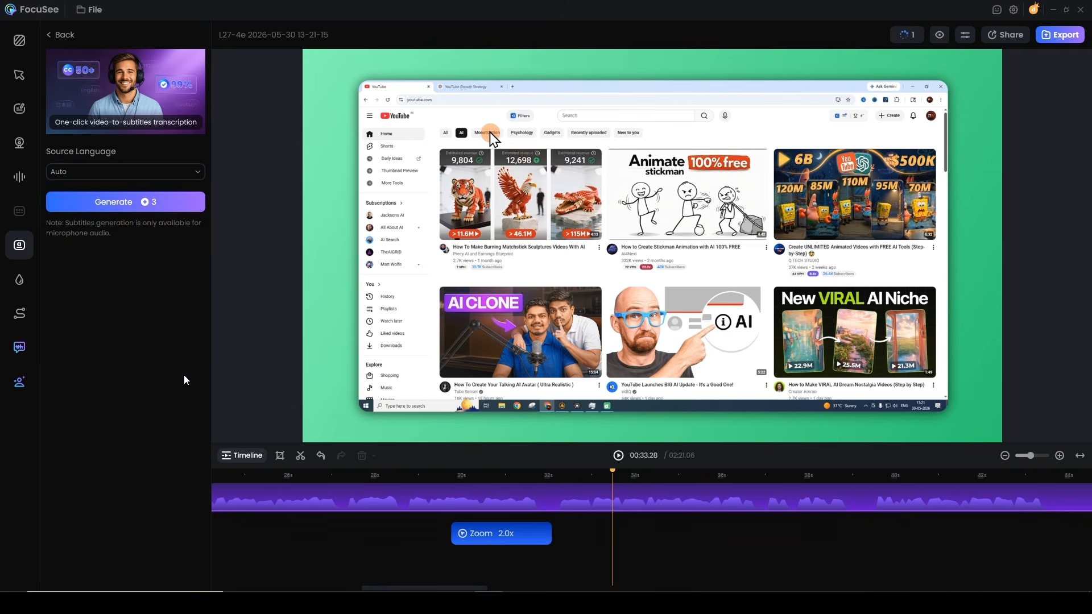
left_click(112, 206)
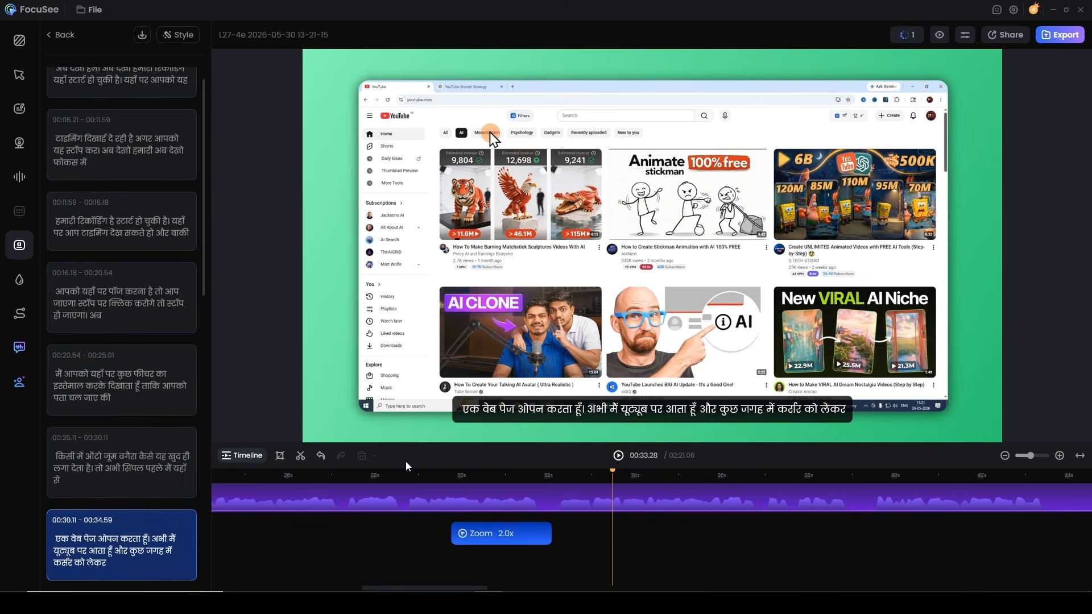
scroll(142, 489, "up", 1)
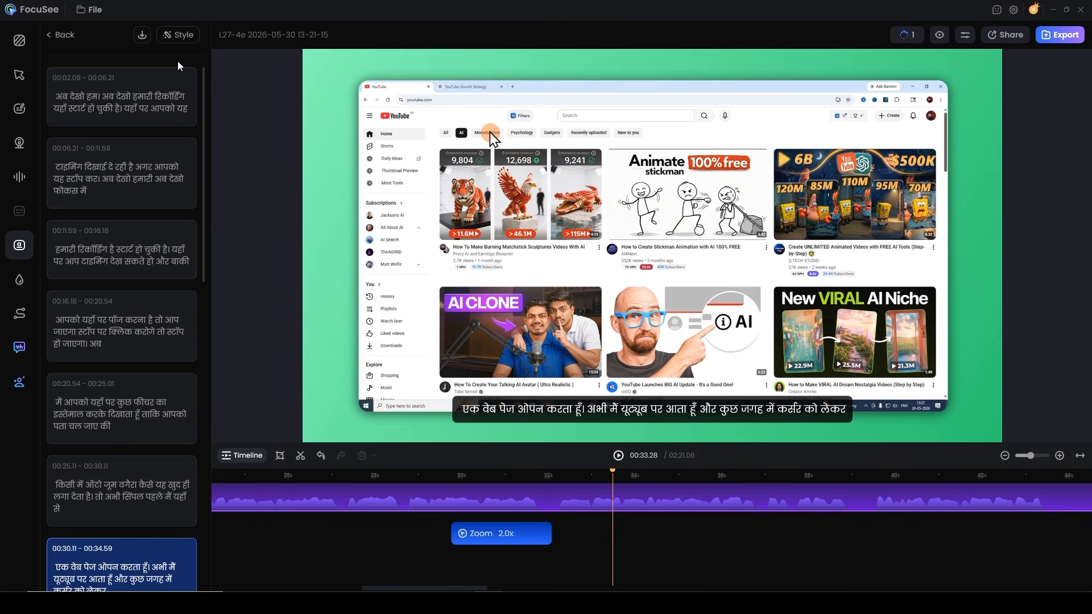
Style the subtitles with the Top position, a spacing of 0 and a font size of 16.
left_click(178, 38)
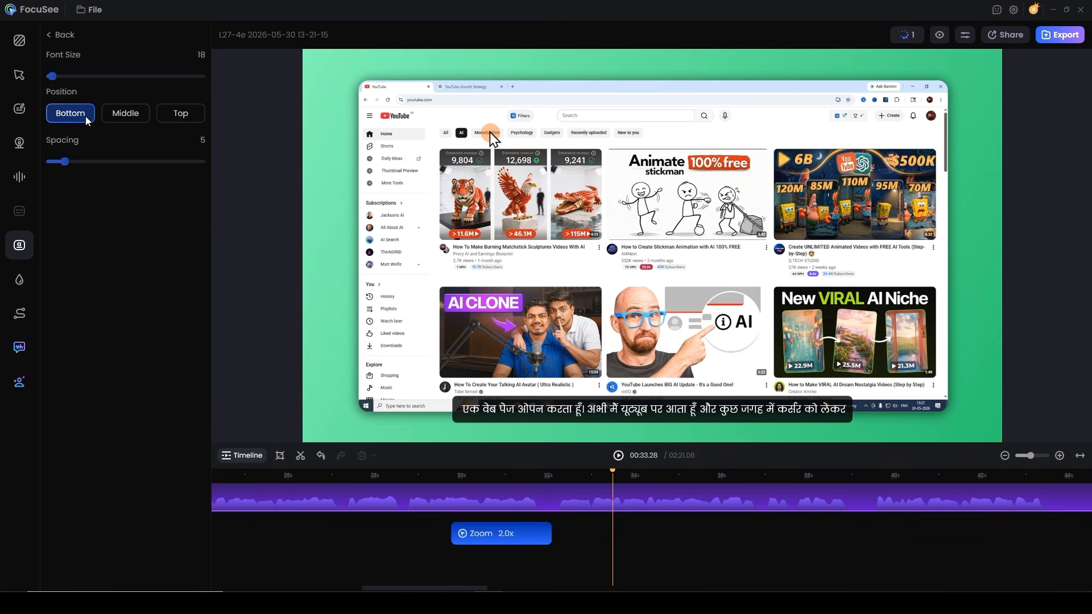
left_click(123, 116)
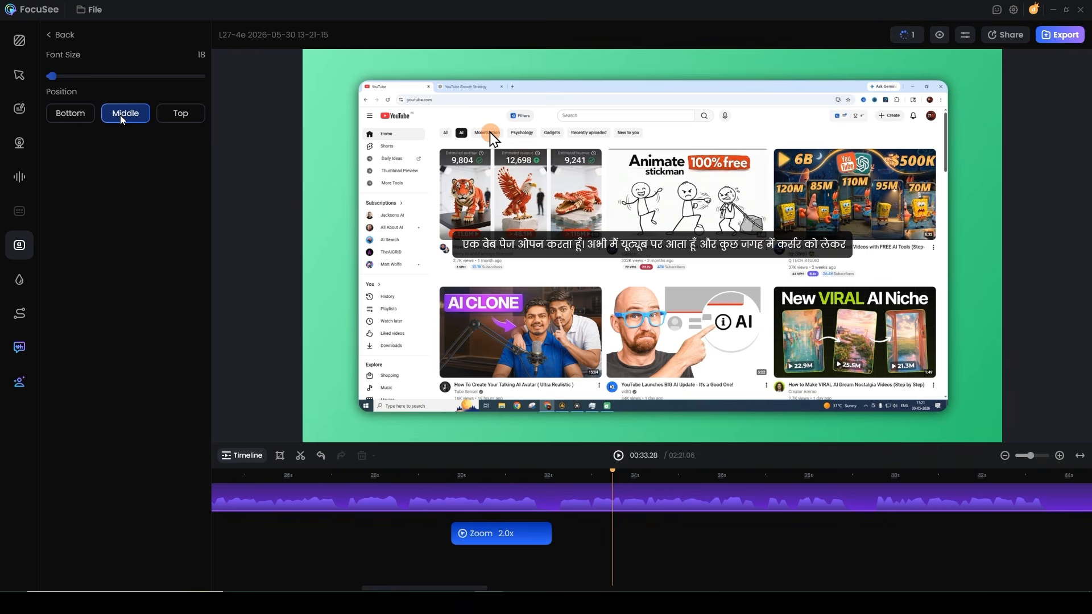
left_click(175, 119)
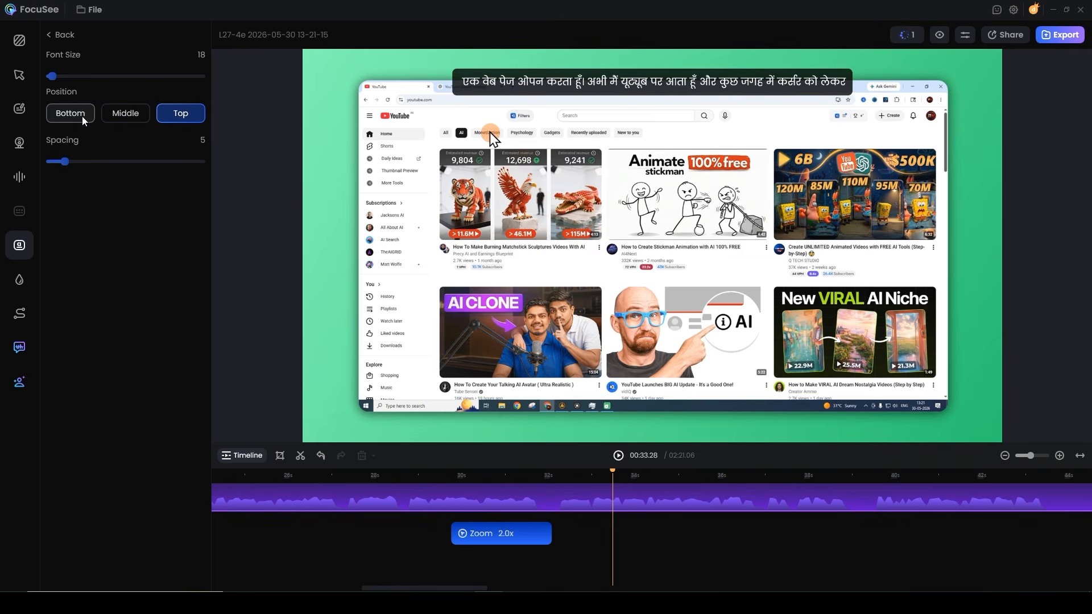
mouse_move(61, 164)
left_mouse_down()
mouse_move(108, 163)
mouse_move(48, 165)
left_mouse_up()
mouse_move(51, 76)
left_mouse_down()
mouse_move(142, 76)
mouse_move(50, 79)
left_mouse_up()
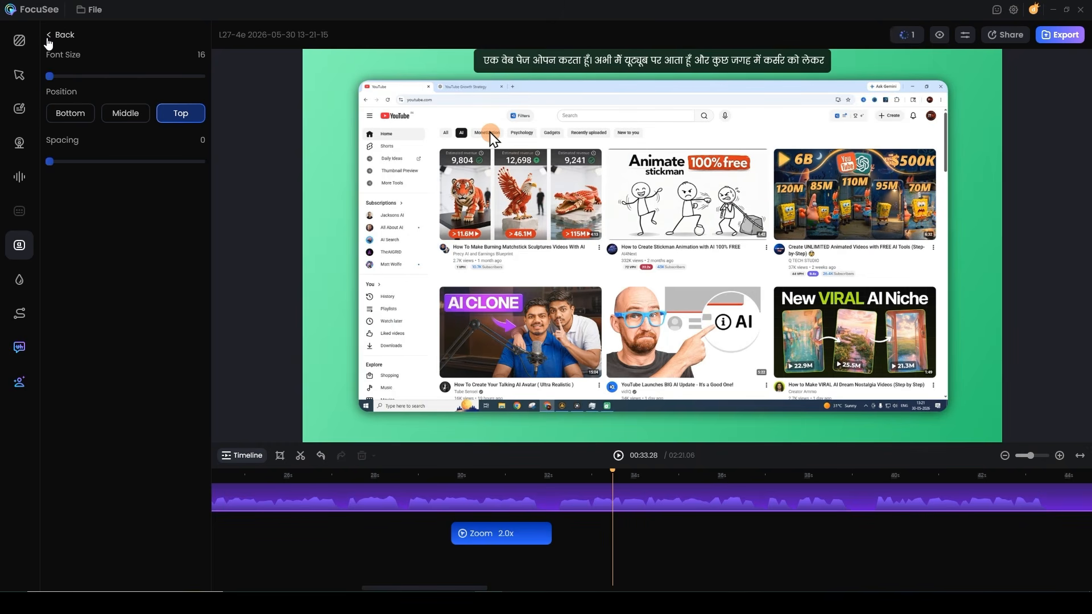
left_click(50, 39)
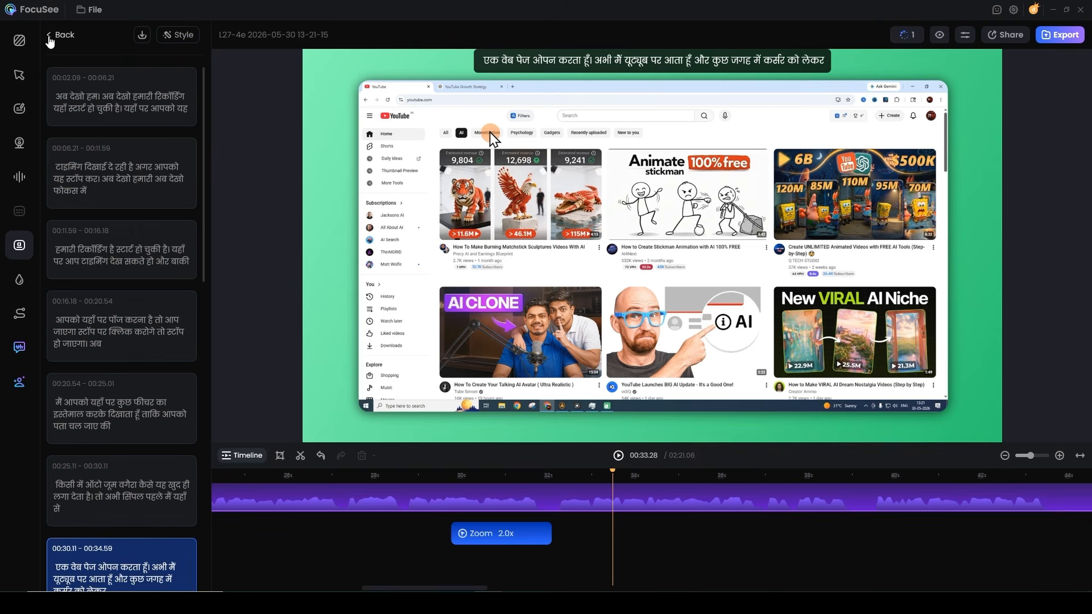
left_click(50, 39)
left_click(24, 241)
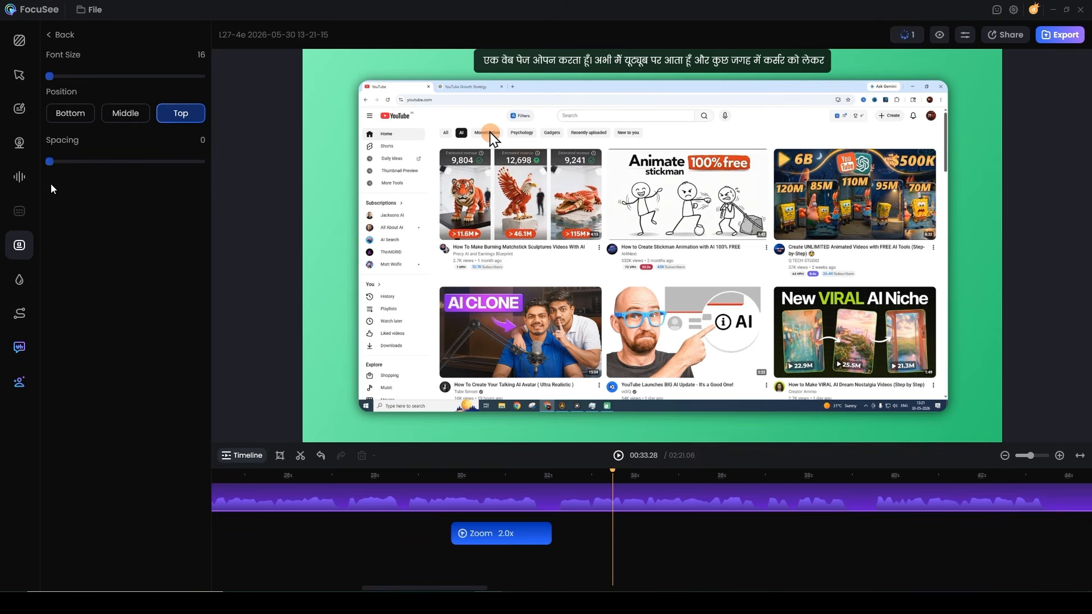
Upload the image A from the Sample folder as the video's watermark.
left_click(19, 278)
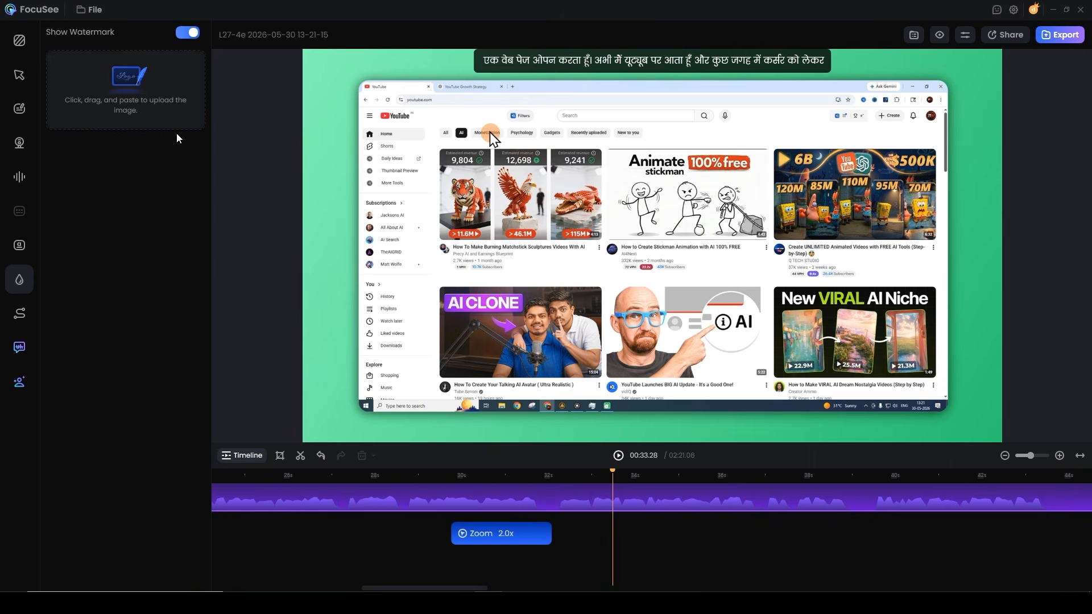
left_click(136, 104)
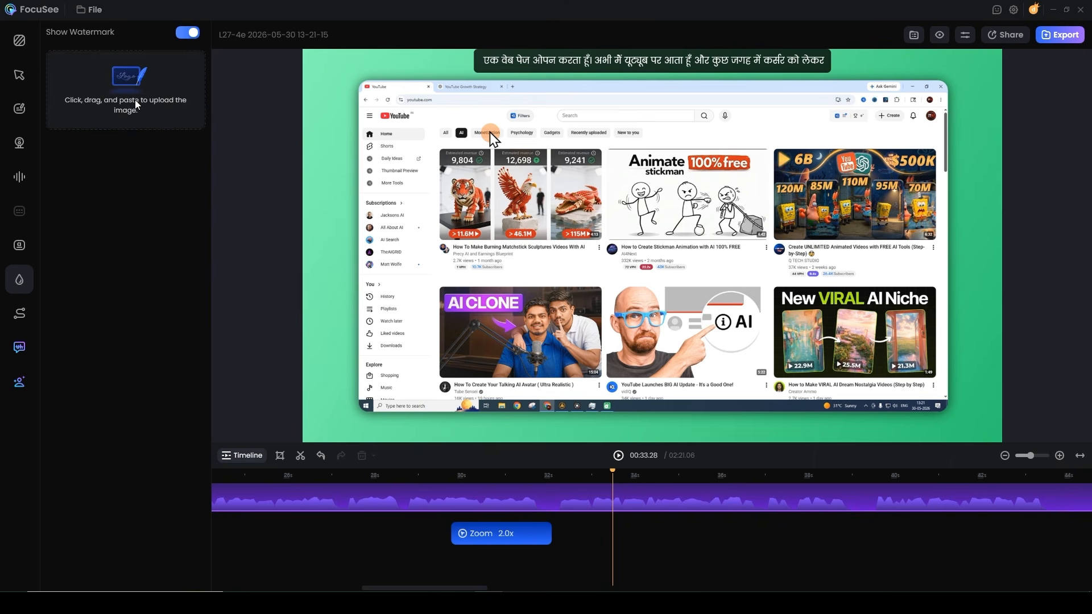
left_click(267, 94)
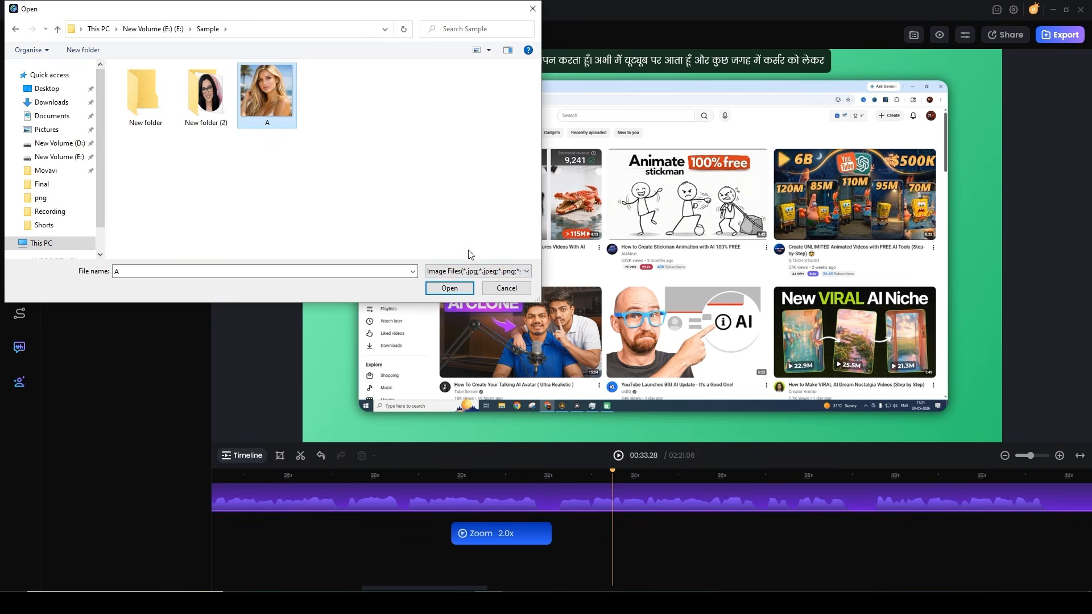
left_click(449, 288)
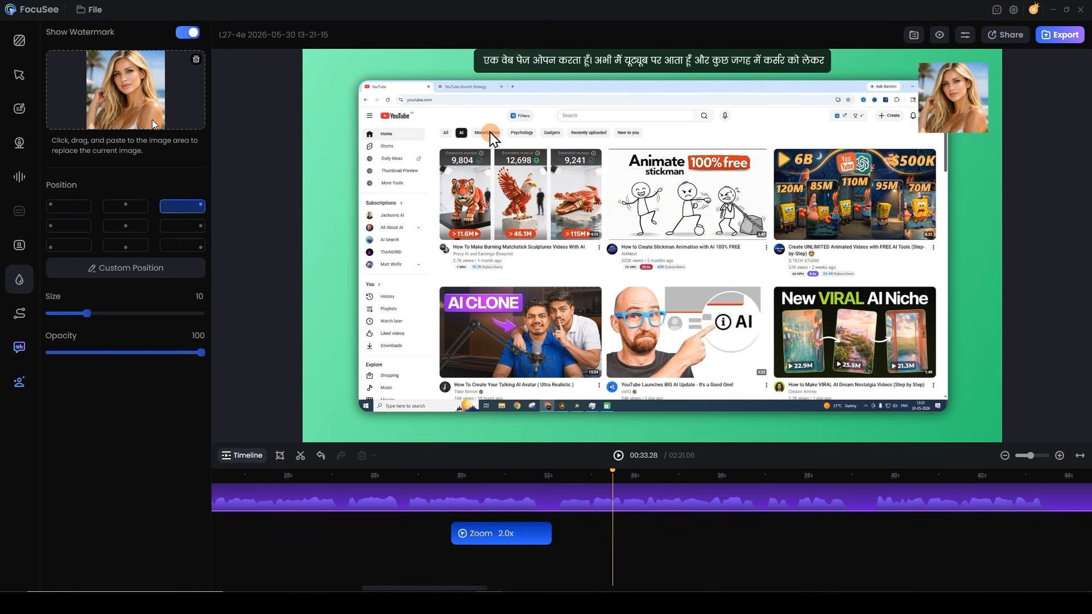
Try the watermark's preset positions one after another, including the centre, and finish on the lower-right corner.
left_click(71, 205)
left_click(125, 207)
left_click(125, 225)
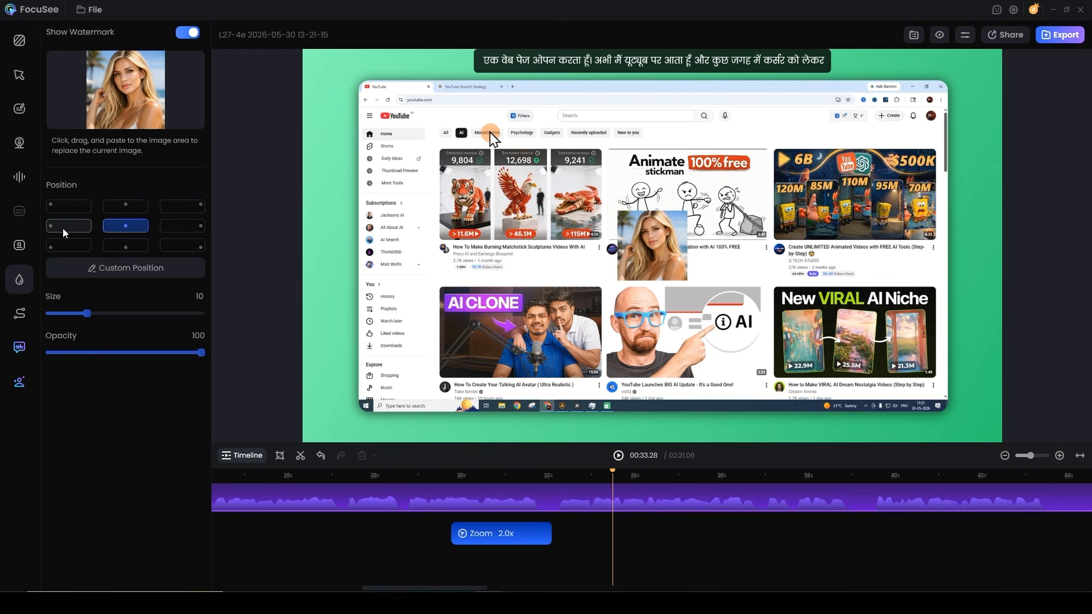
left_click(65, 227)
left_click(68, 246)
left_click(125, 246)
left_click(182, 246)
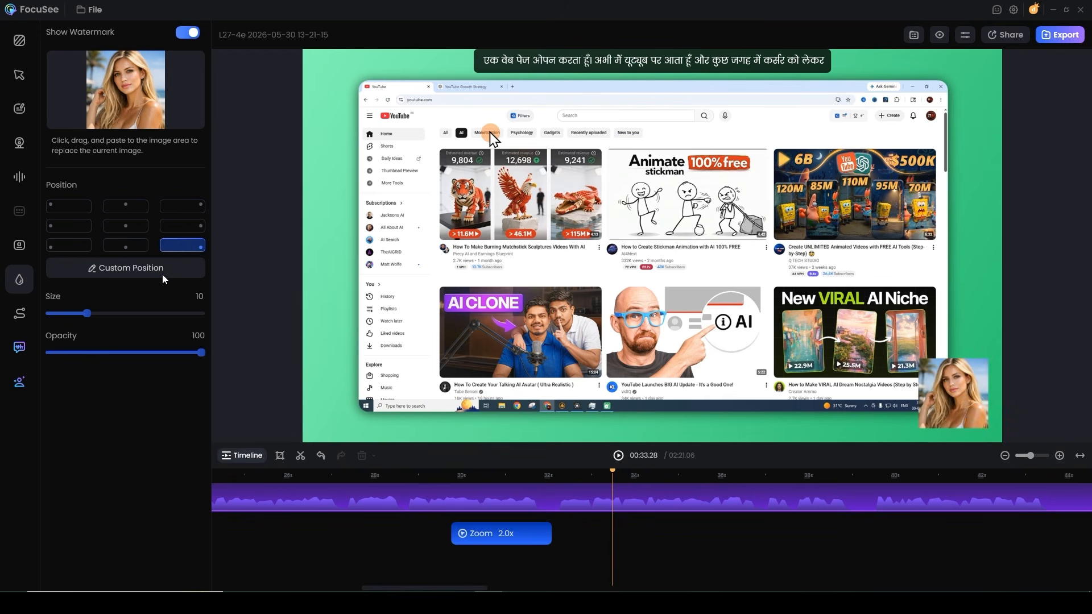
Give the watermark a custom position over the browser's address bar near the video's upper-left area, shrinking its size to 5.
left_click(123, 270)
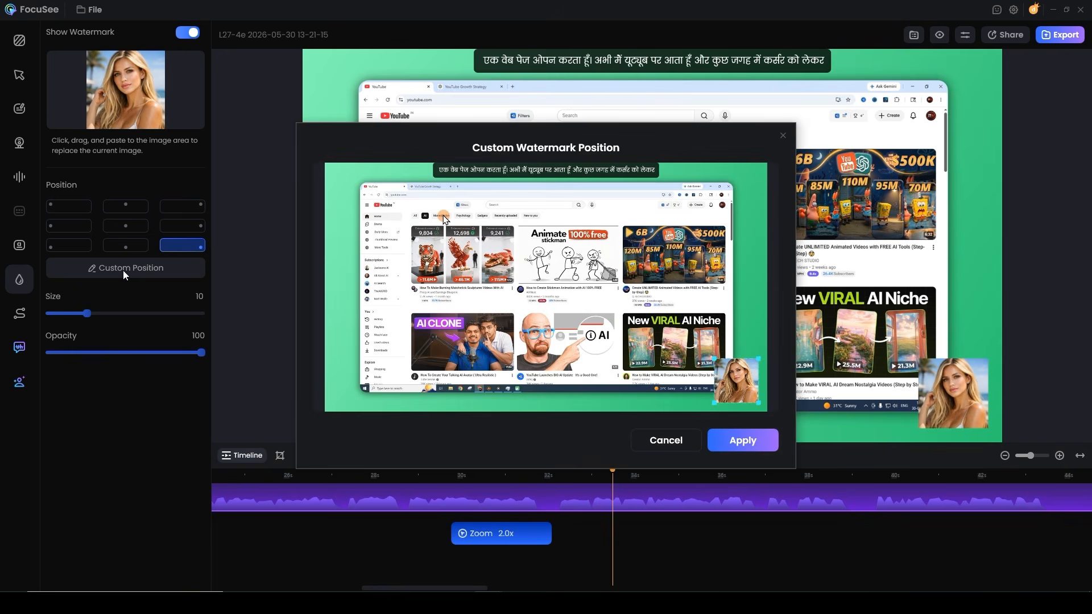
left_click_drag(740, 364, 410, 190)
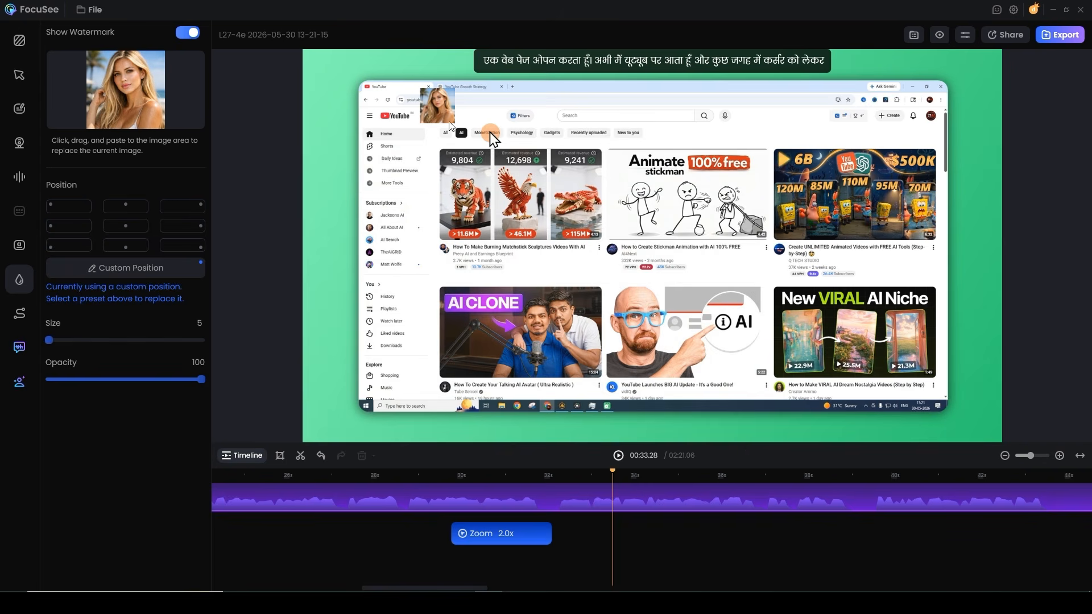
key("Return")
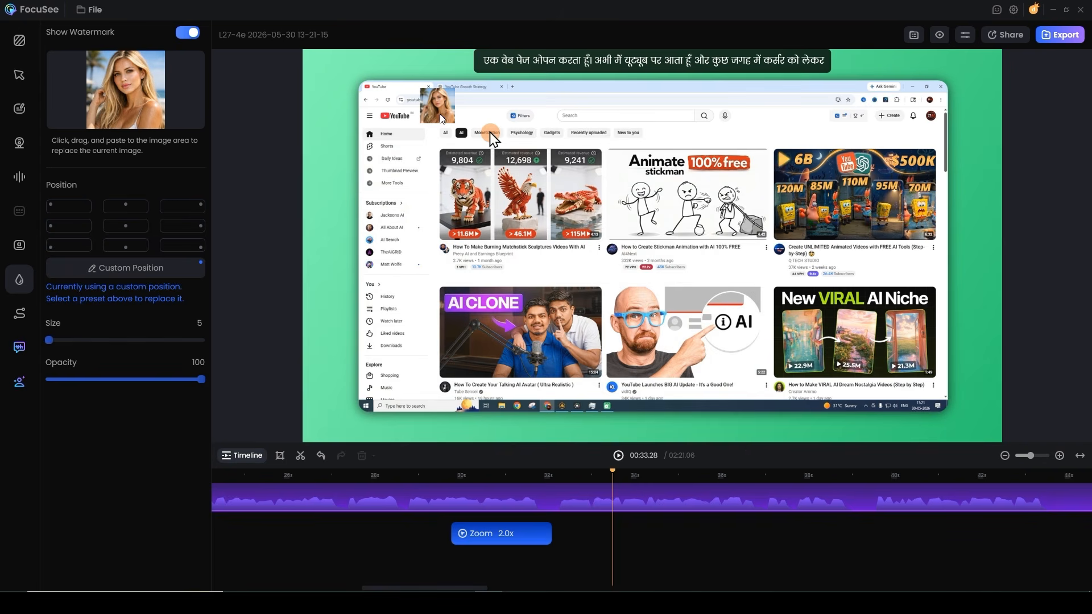
Move the playhead to about 0:29, just before the zoom, and set Zoom-in Motion Blur to 52, leaving Screen and Cursor Motion Blur at 50.
left_click(20, 314)
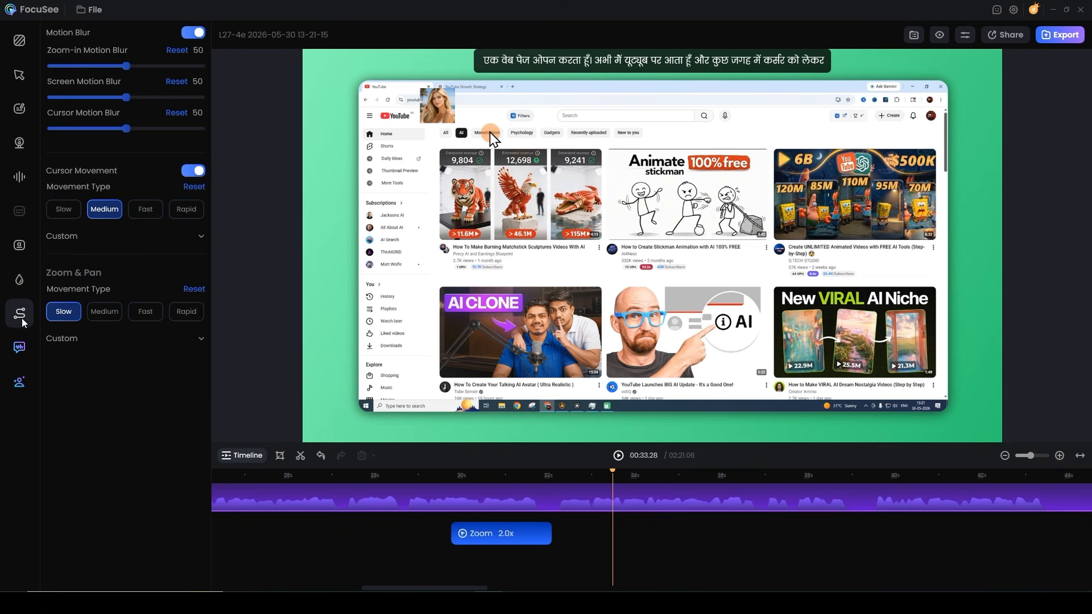
left_click(591, 473)
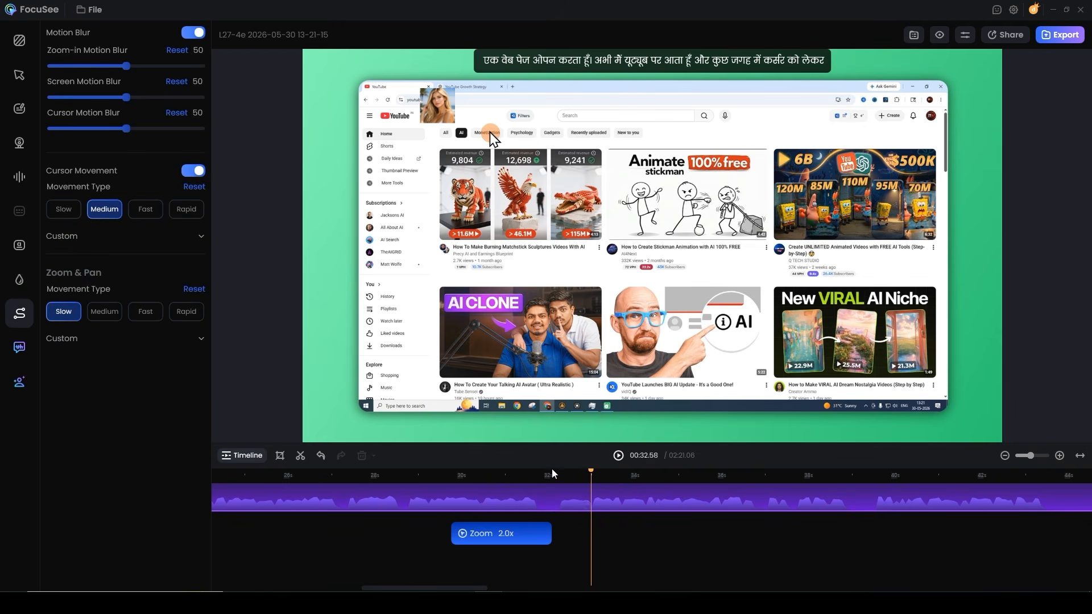
left_click(420, 474)
left_click(461, 475)
left_click(443, 476)
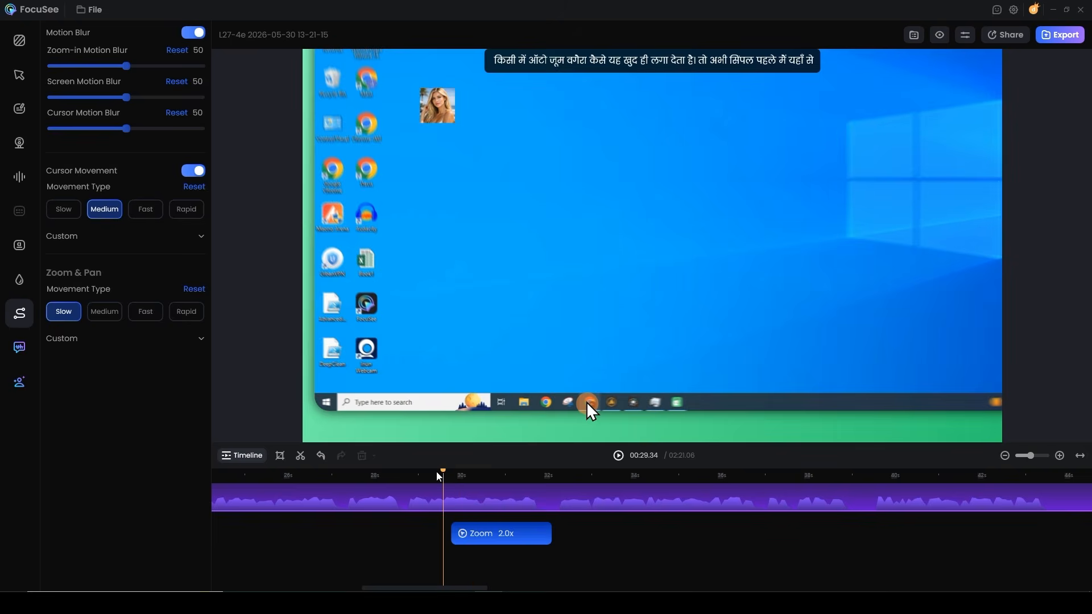
left_click(435, 476)
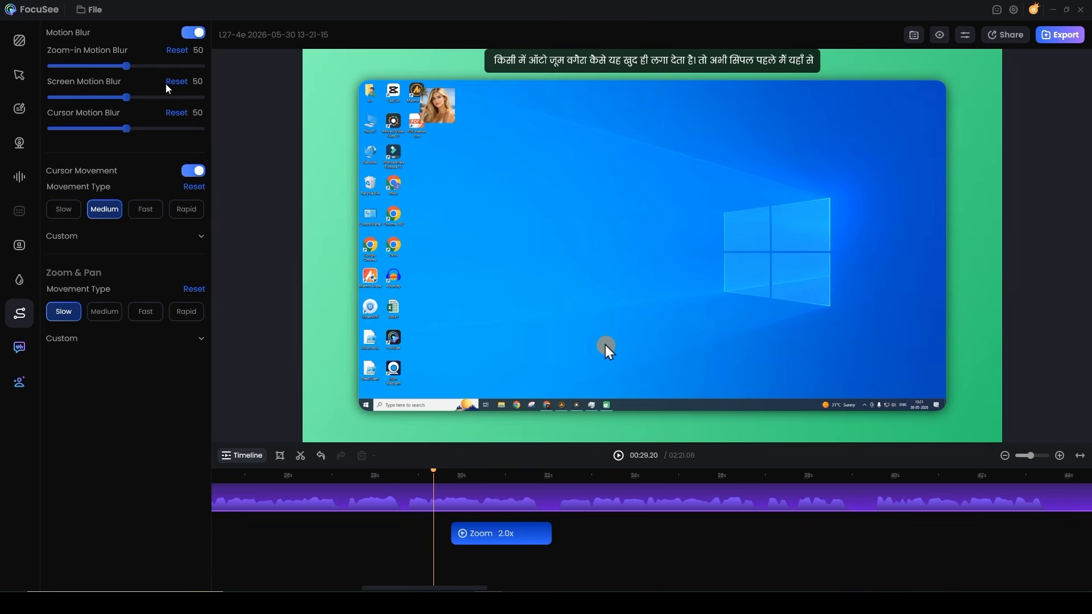
left_click_drag(126, 66, 130, 131)
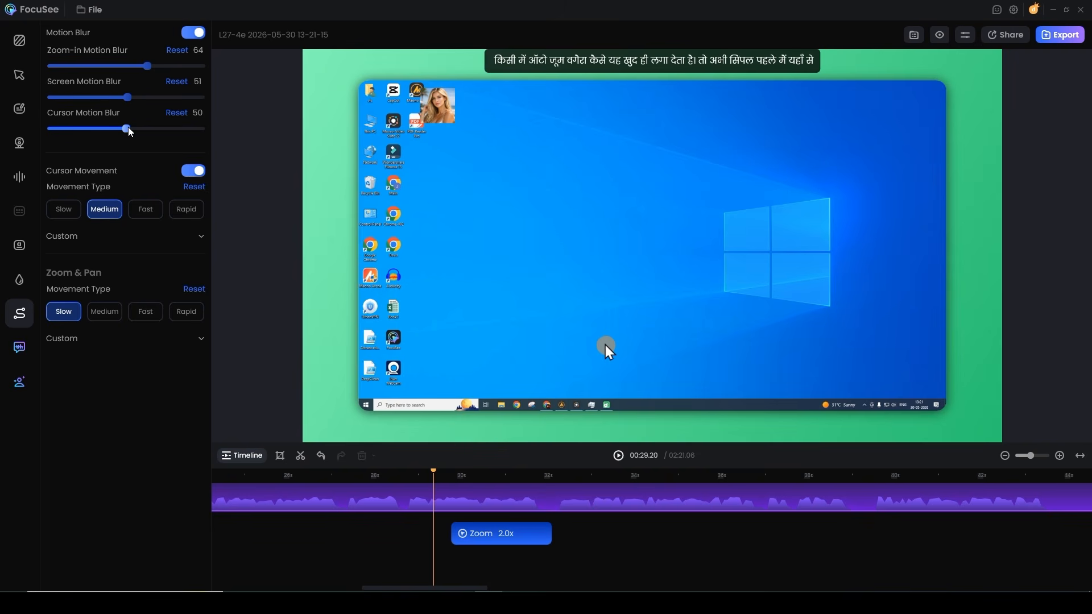
left_click_drag(148, 66, 126, 98)
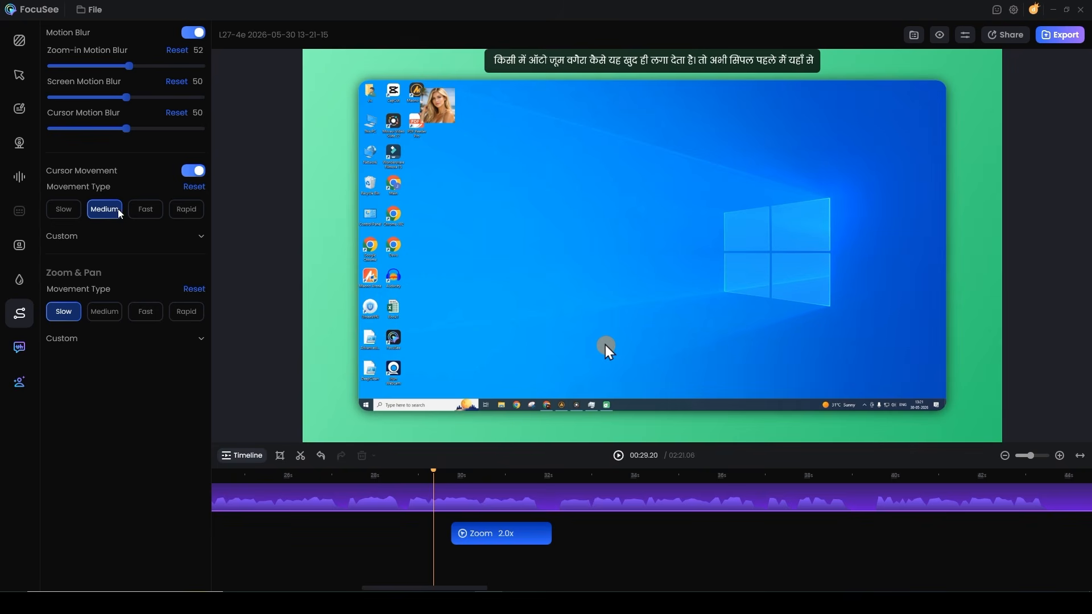
Compare the Cursor Movement types, choose Rapid, and check its custom tension, friction and mass settings.
left_click(69, 216)
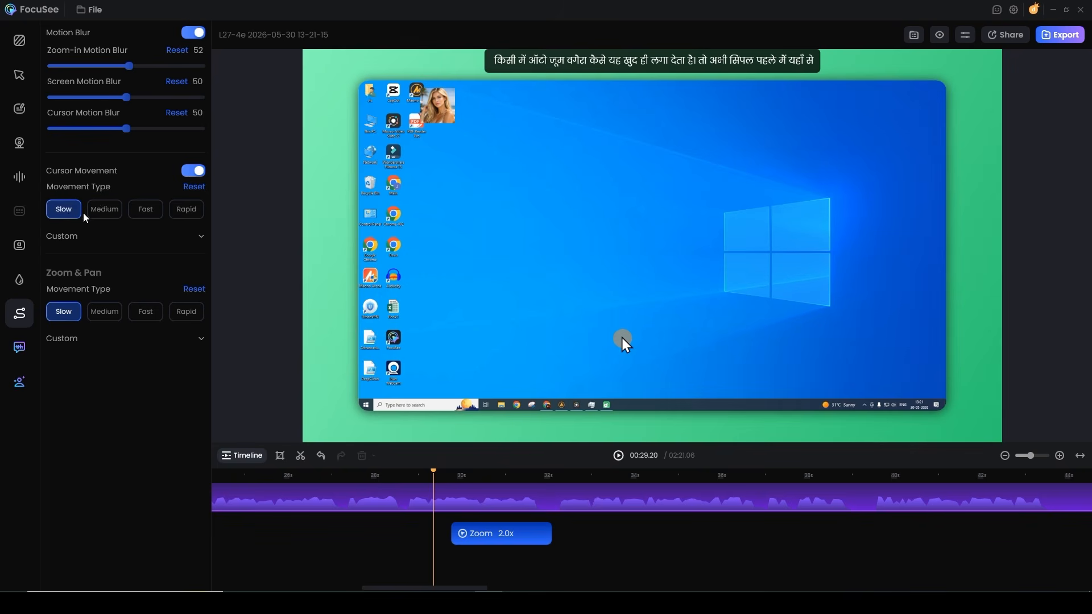
left_click(104, 214)
left_click(146, 210)
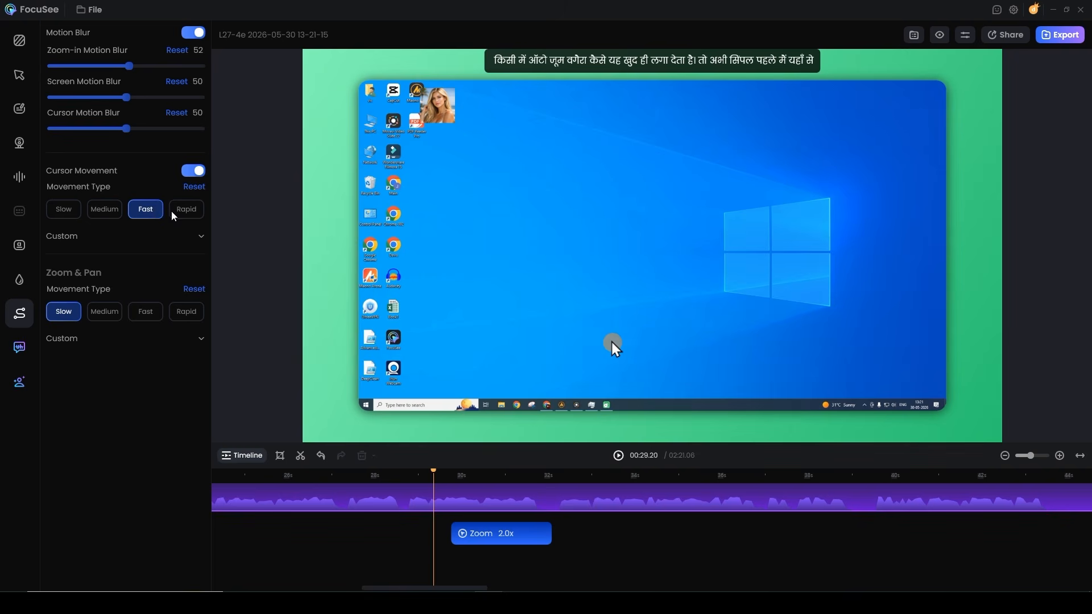
left_click(185, 212)
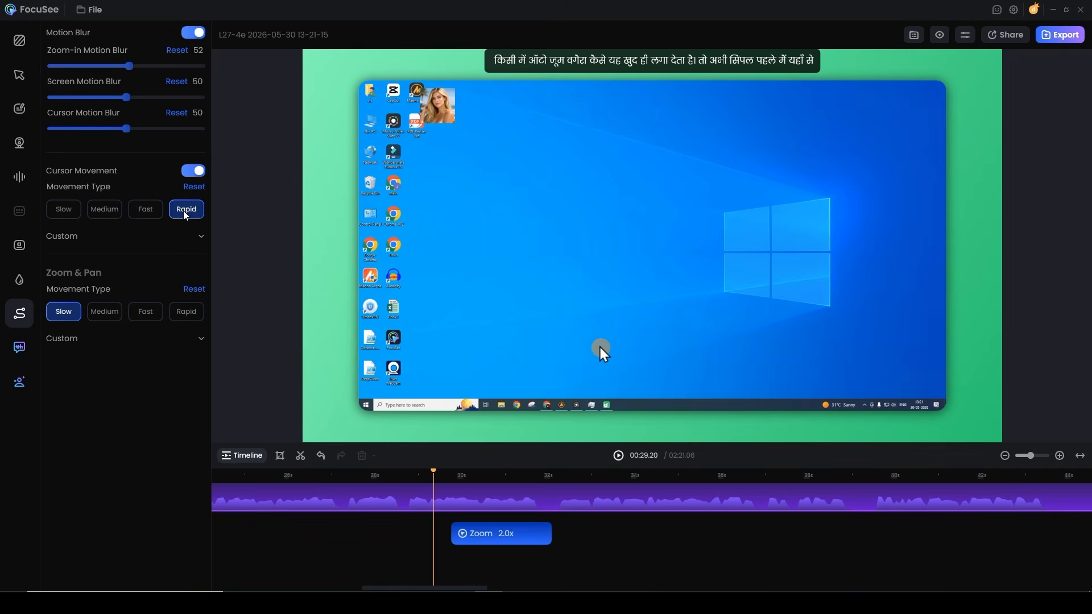
left_click(200, 237)
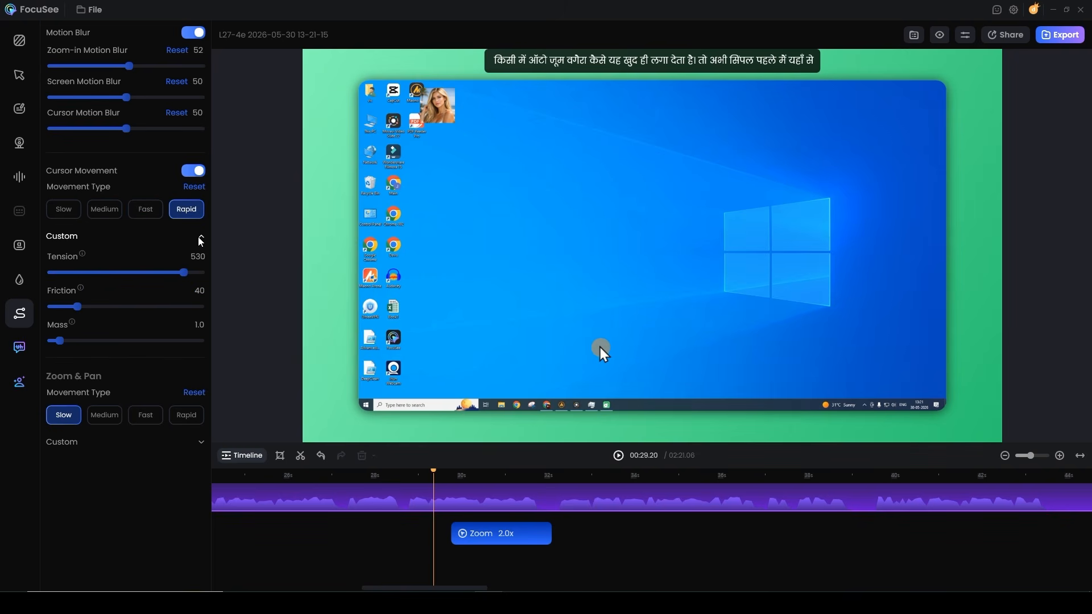
left_click(200, 239)
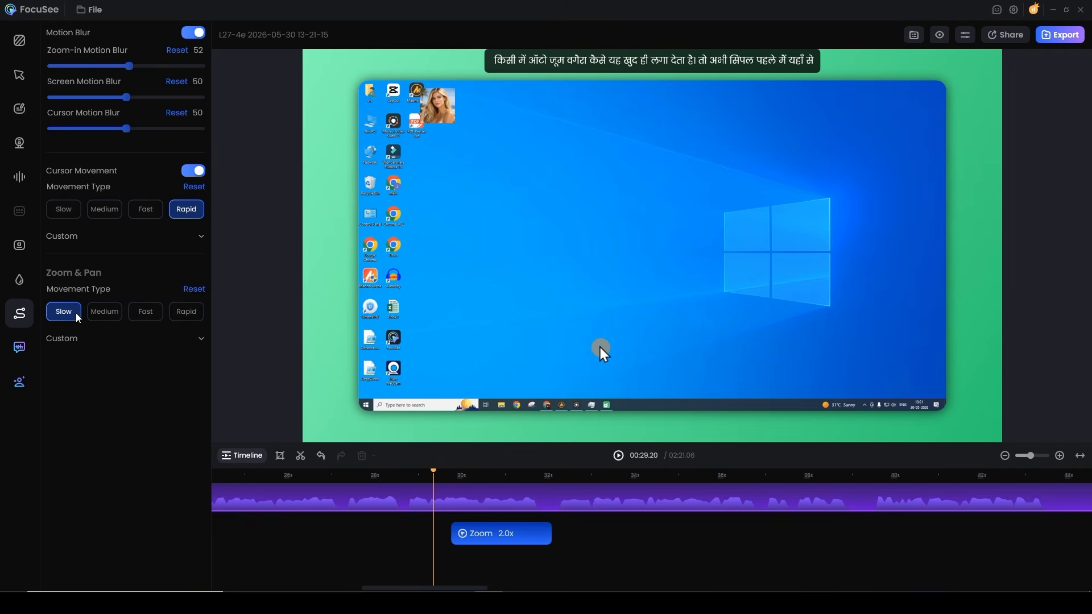
Compare the Zoom & Pan movement types, choose Rapid, and check its custom settings.
left_click(106, 317)
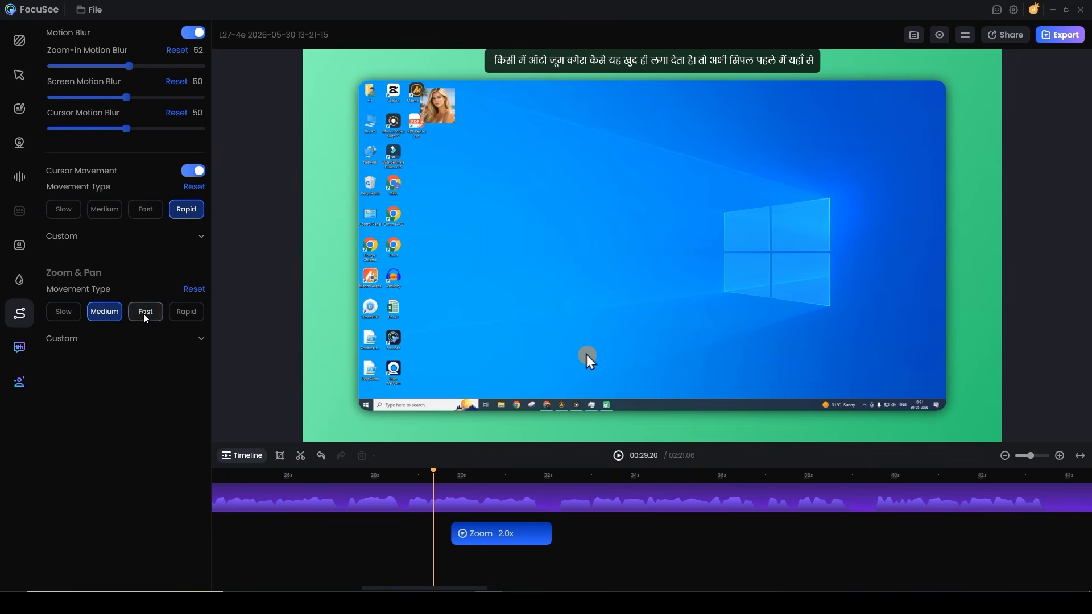
left_click(144, 316)
left_click(178, 317)
left_click(201, 339)
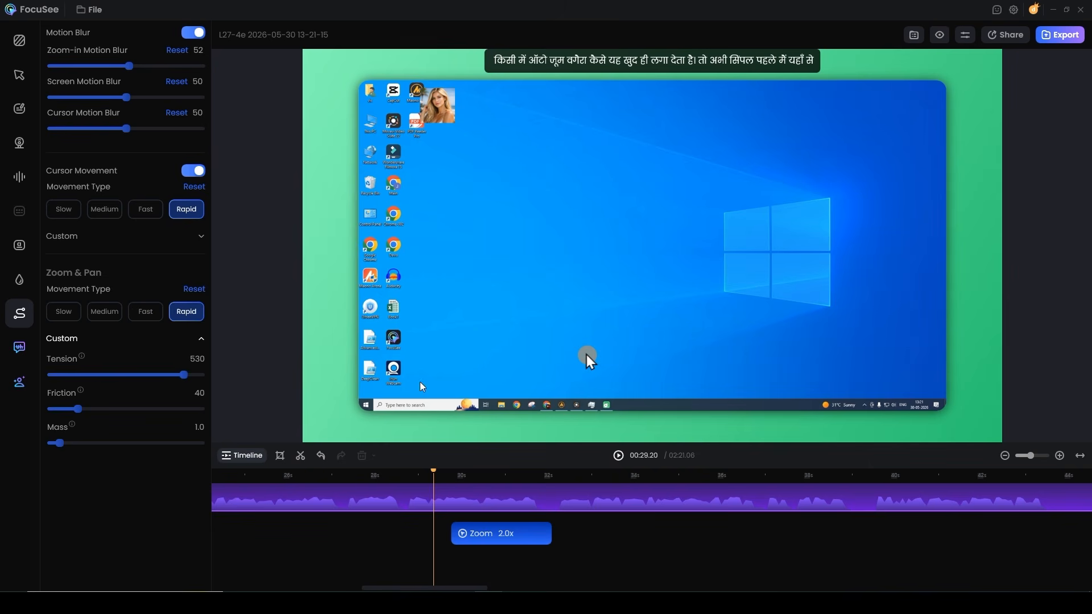
left_click(199, 339)
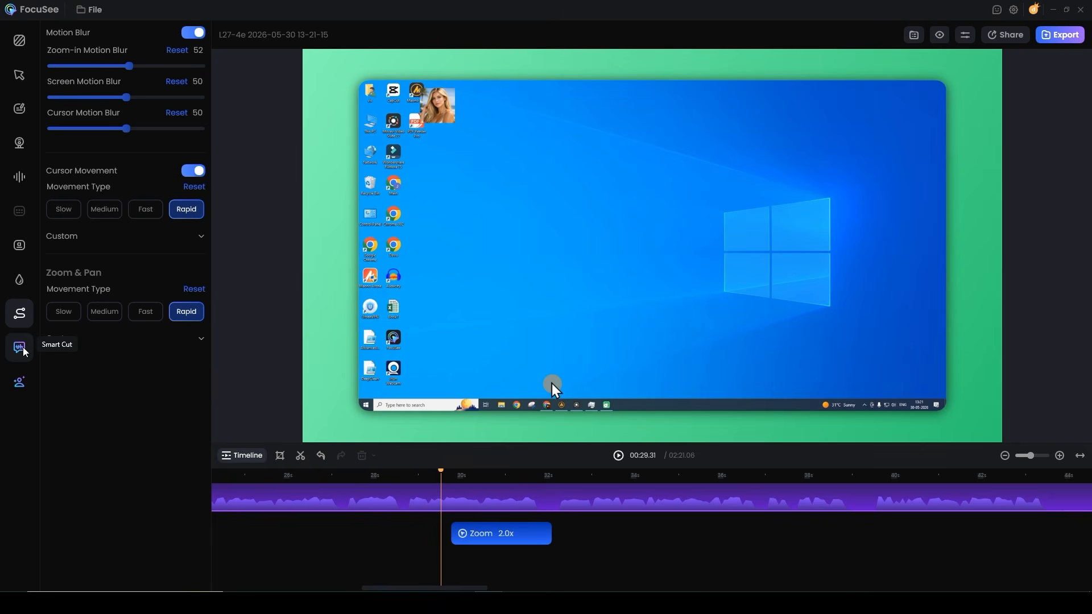
Re-run Smart Cut recognition with the language on Auto and delete all detected silence segments.
left_click(22, 348)
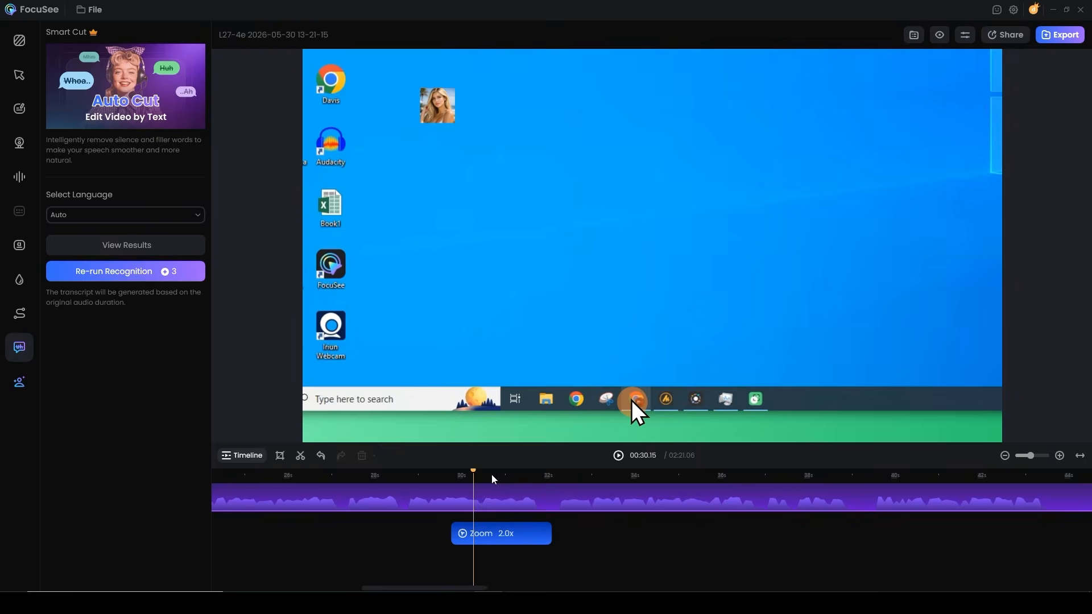
left_click(538, 476)
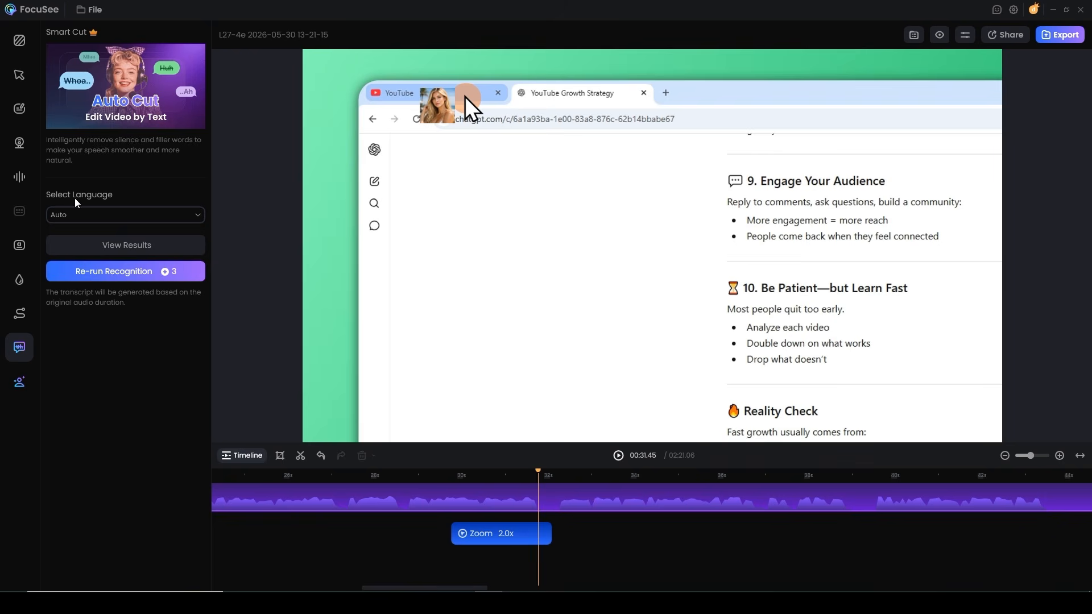
left_click(111, 216)
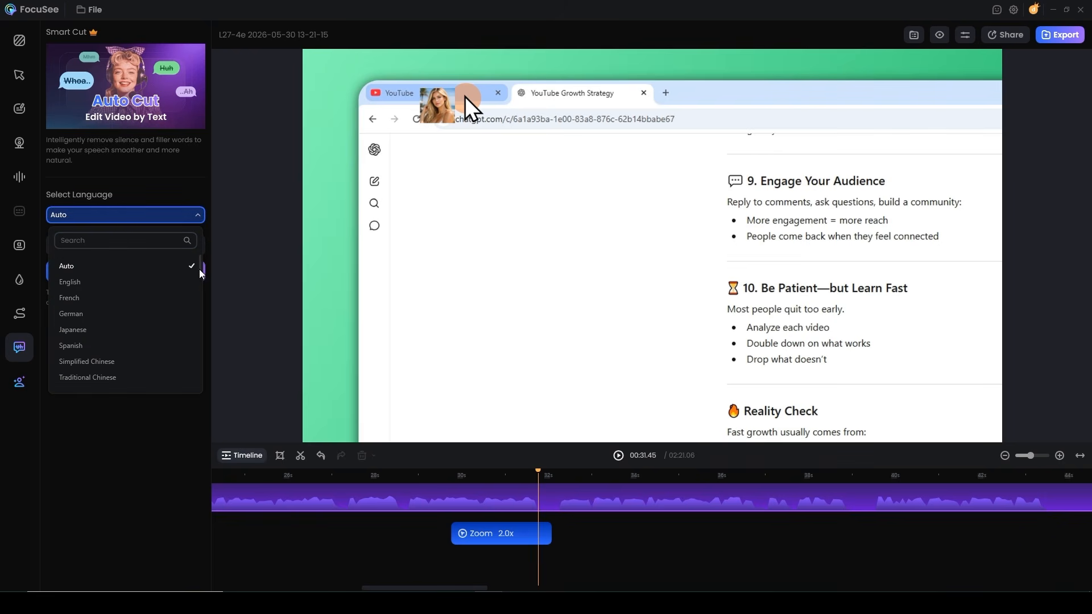
left_click_drag(200, 268, 199, 340)
left_click(187, 419)
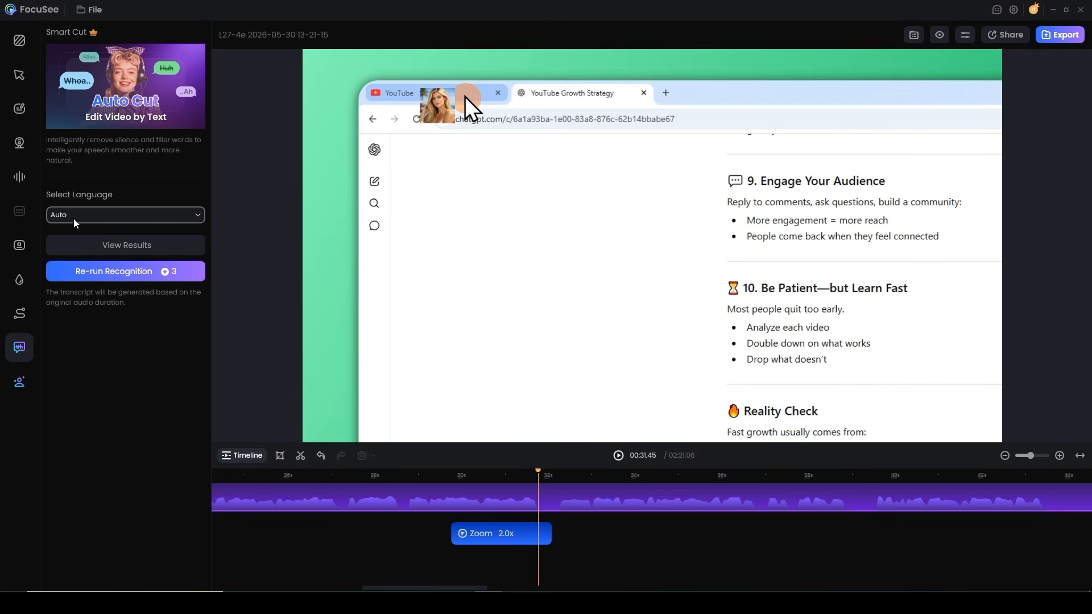
left_click(128, 279)
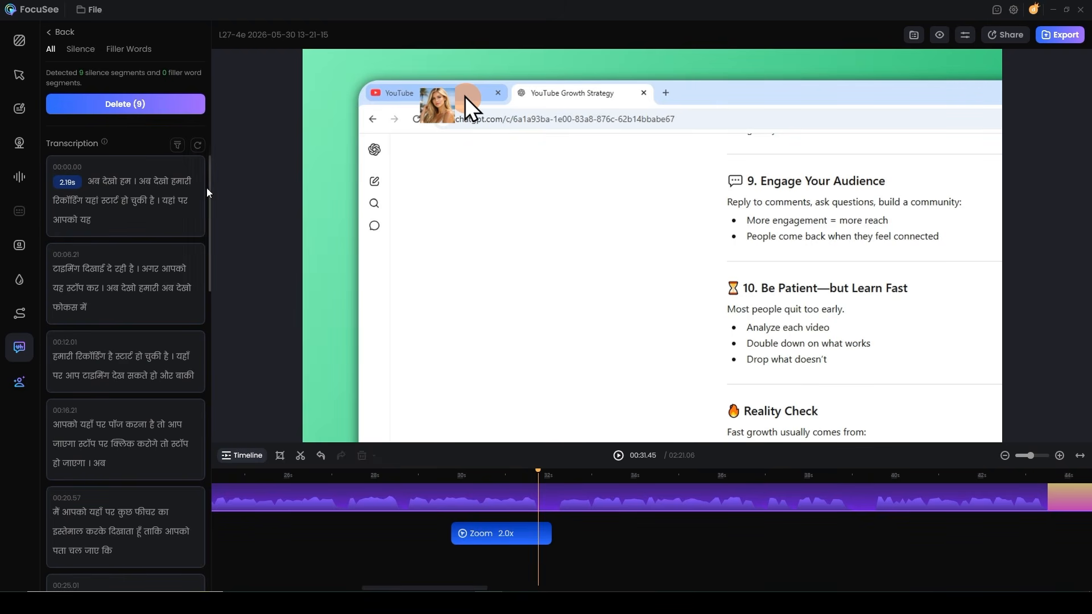
left_click(135, 107)
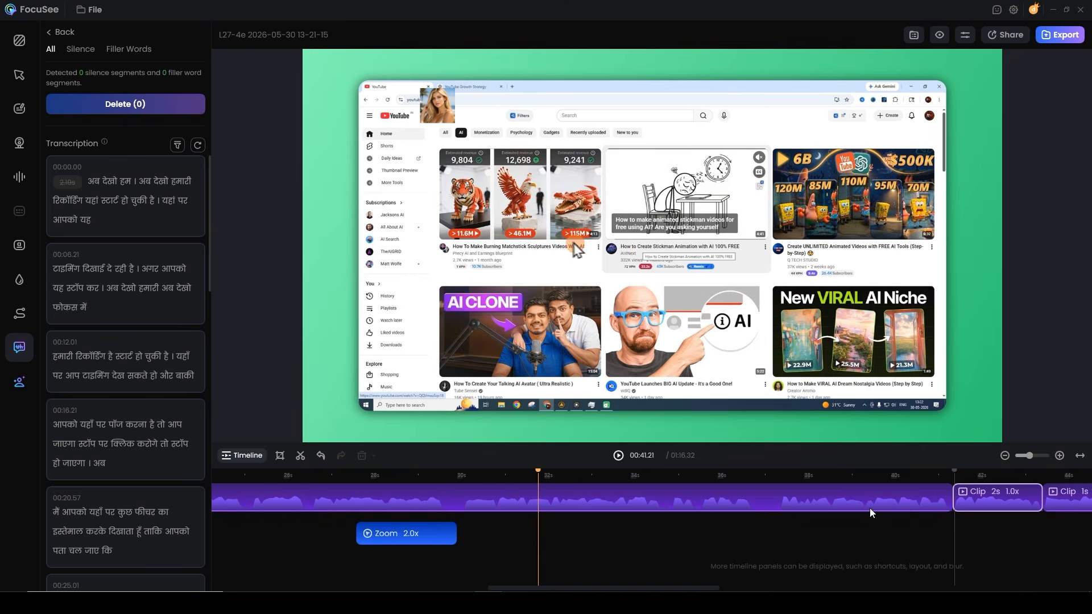
Open the AI avatar generator, compare the first three preset avatars, and select the first one, the woman in a grey suit.
left_click(19, 382)
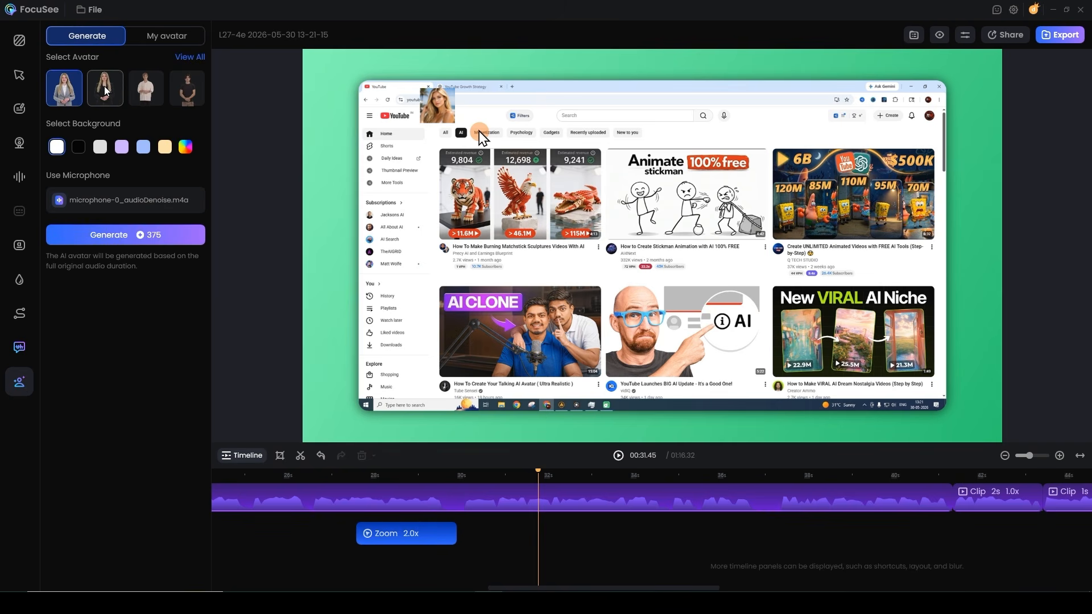
left_click(105, 90)
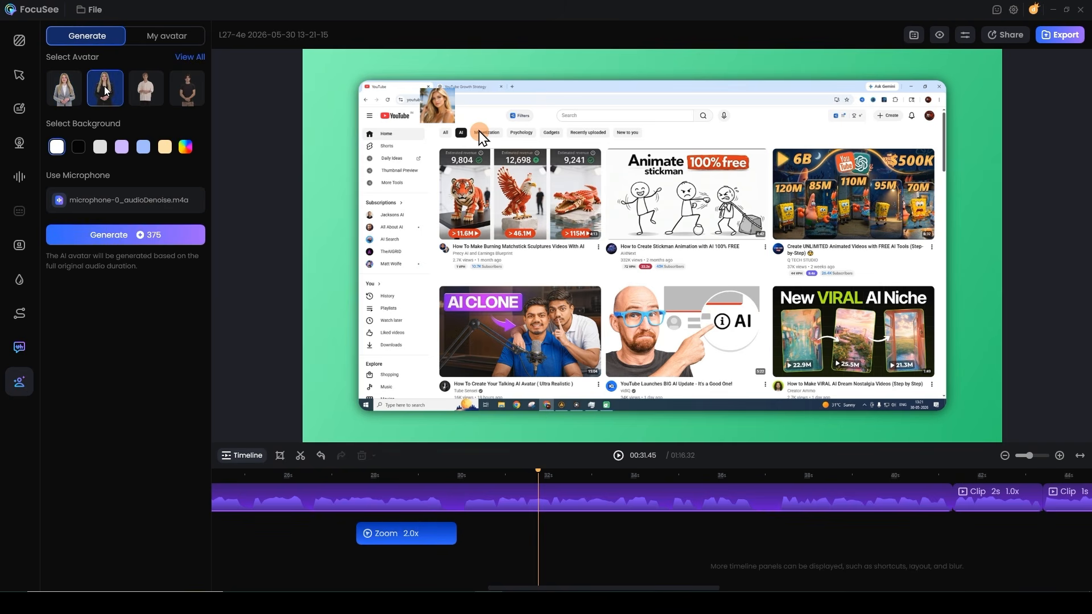
left_click(71, 91)
left_click(147, 91)
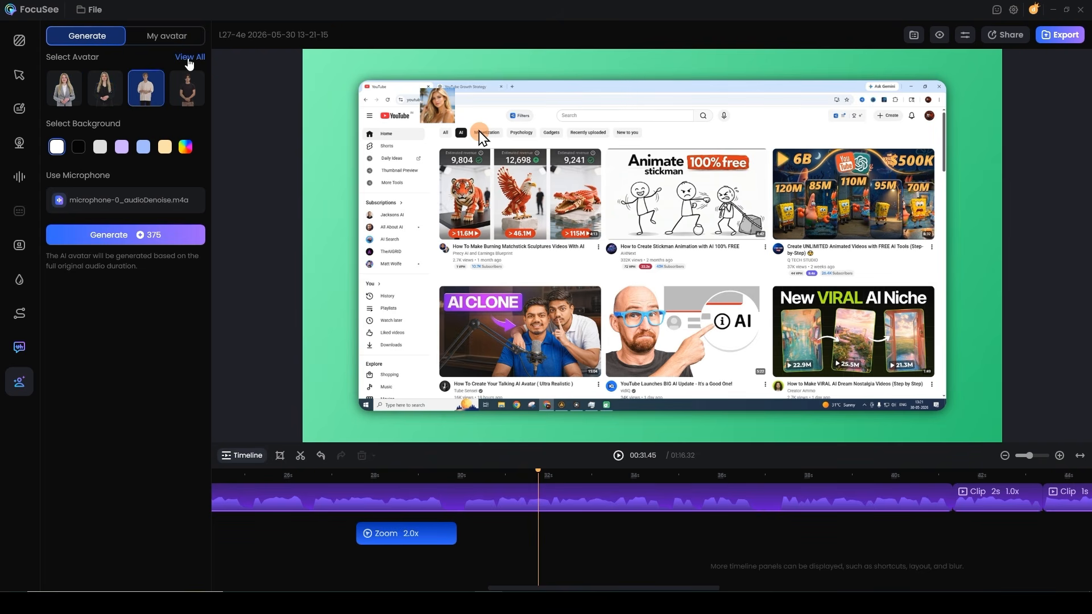
left_click(65, 93)
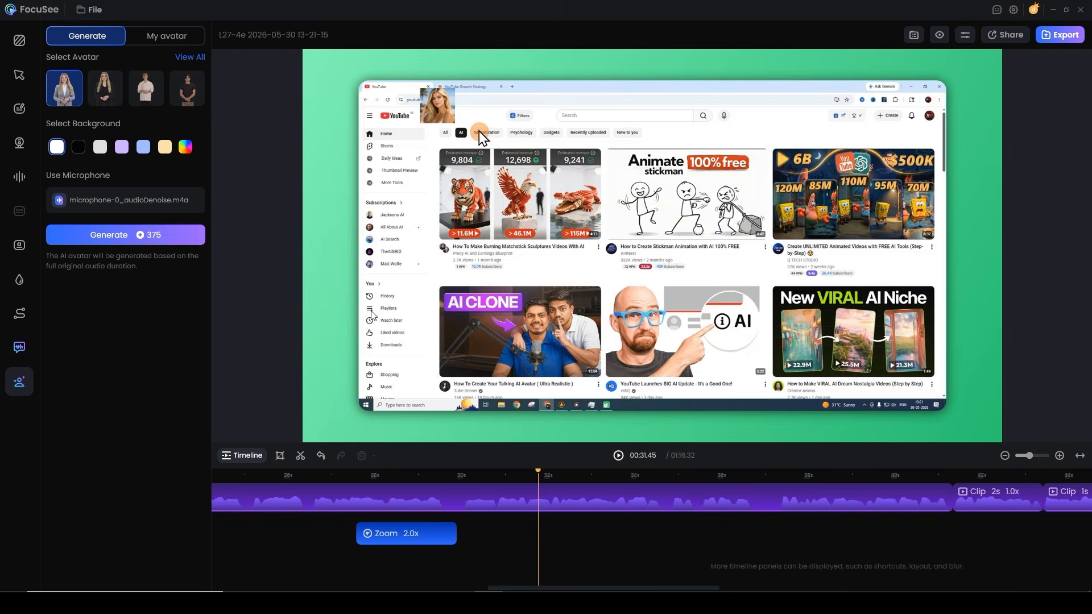
Place the playhead at about 0:40, just before the short clips, and play back the edited recording.
scroll(545, 475, "down", 10)
left_click(329, 475)
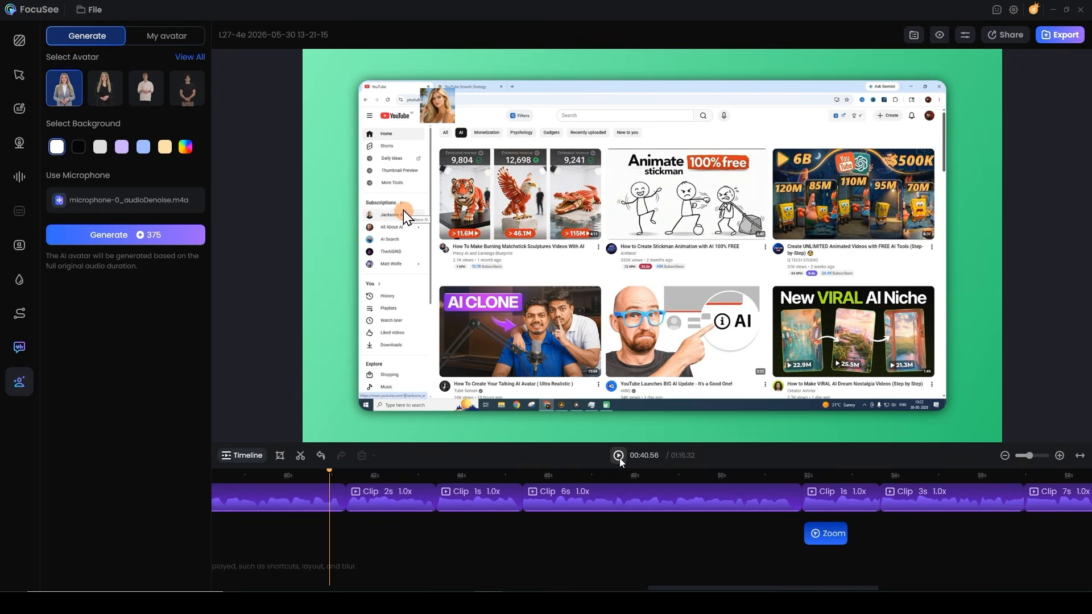
left_click(619, 455)
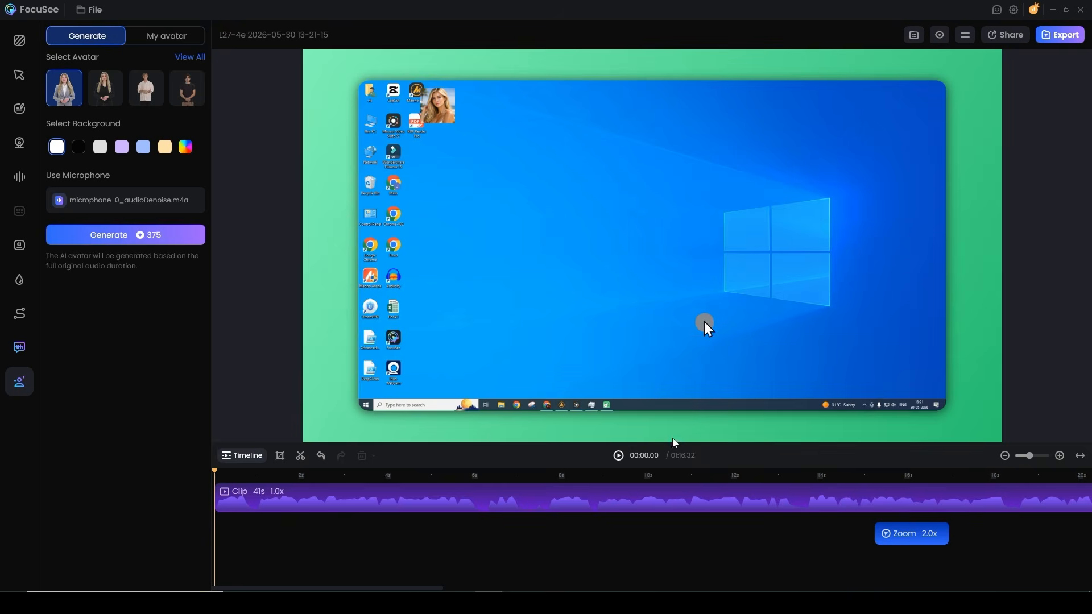
mouse_move(488, 603)
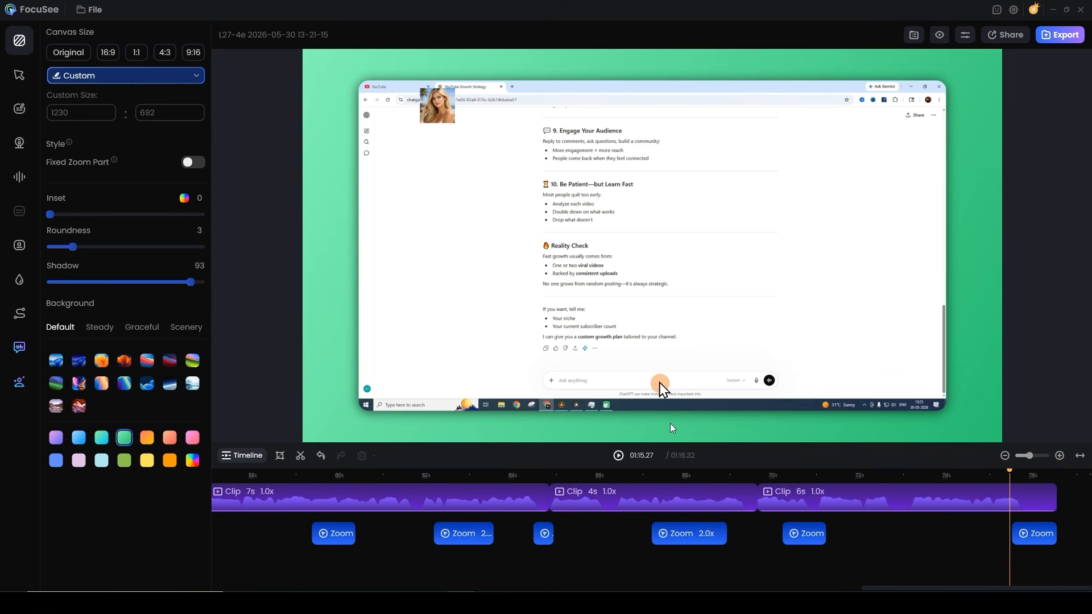
Review the format, resolution and quality options, and export the video to Downloads as MP4 at 720P, 30FPS and Recommended quality.
left_click(1062, 35)
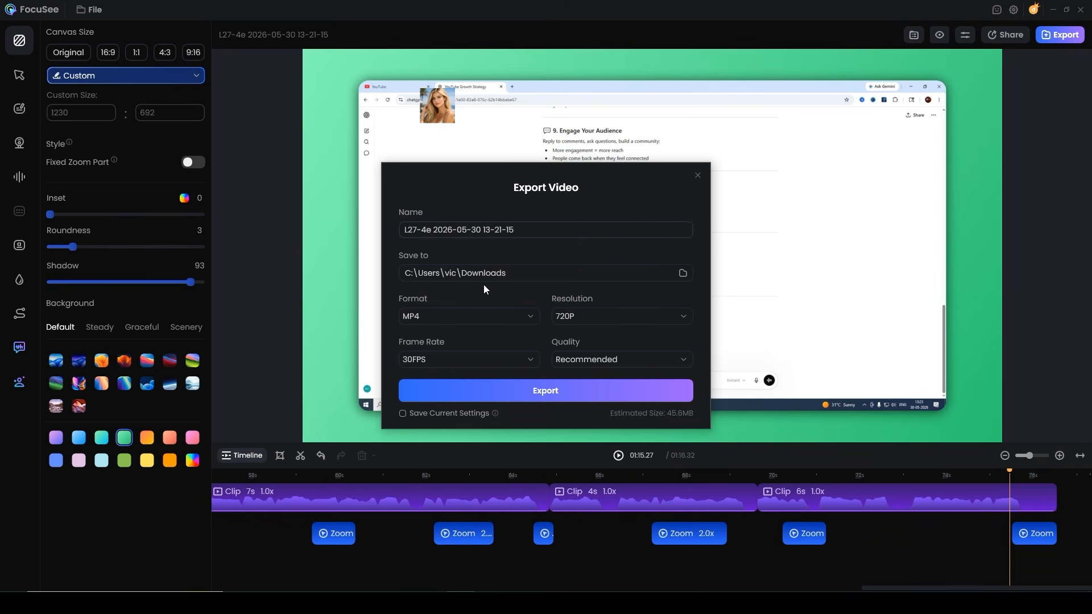
left_click(452, 323)
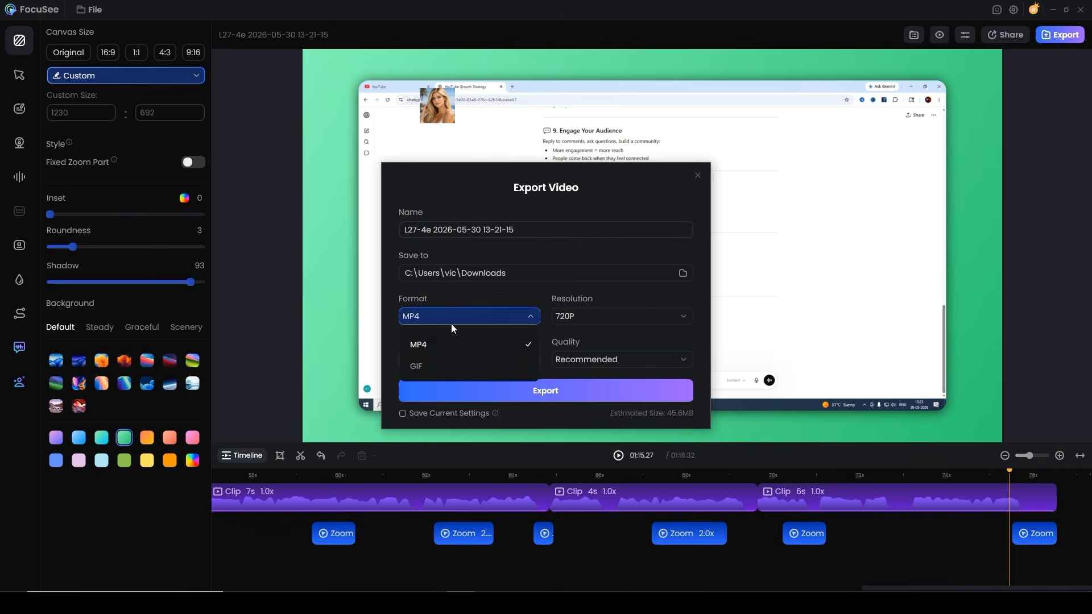
left_click(452, 323)
left_click(595, 316)
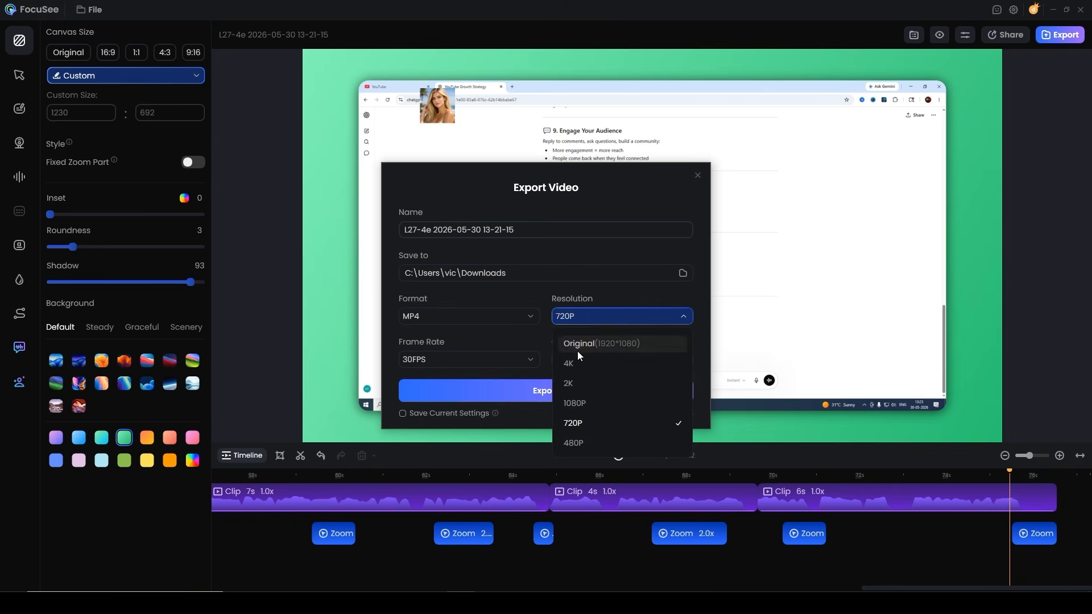
left_click(507, 334)
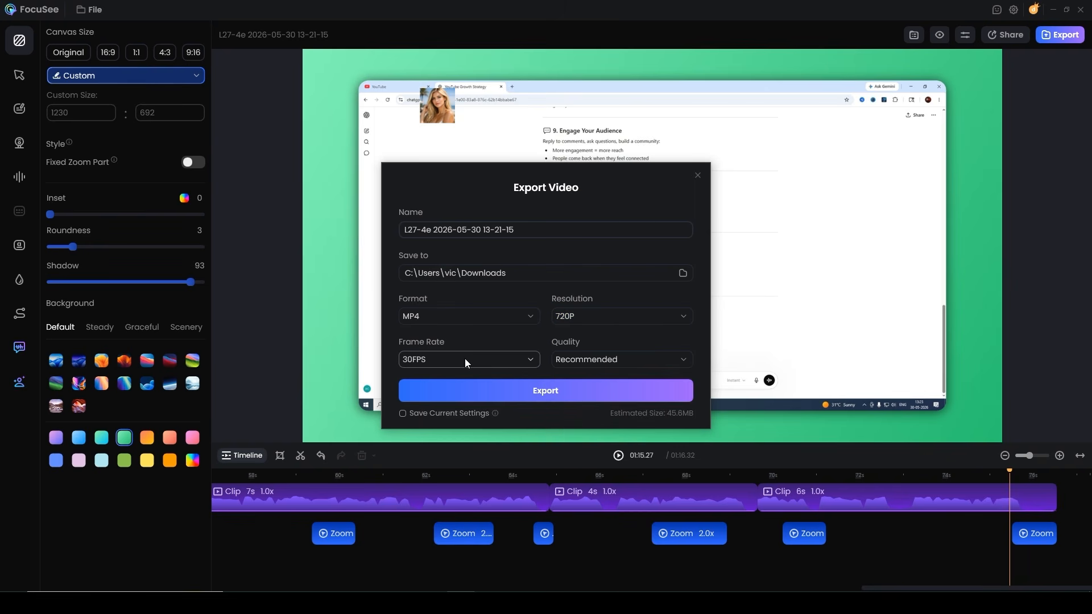
left_click(589, 360)
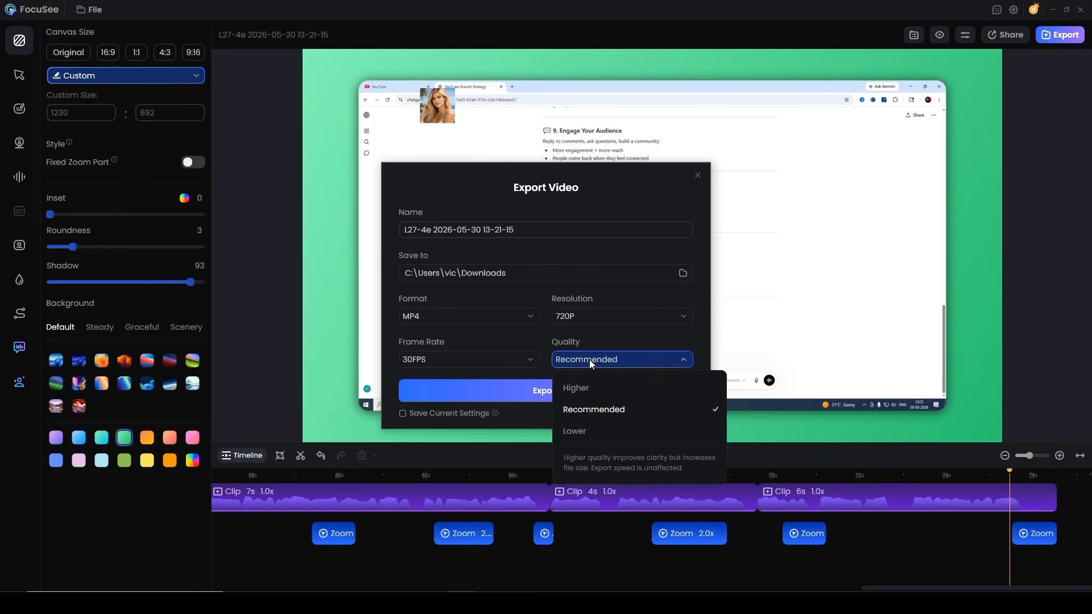
left_click(518, 374)
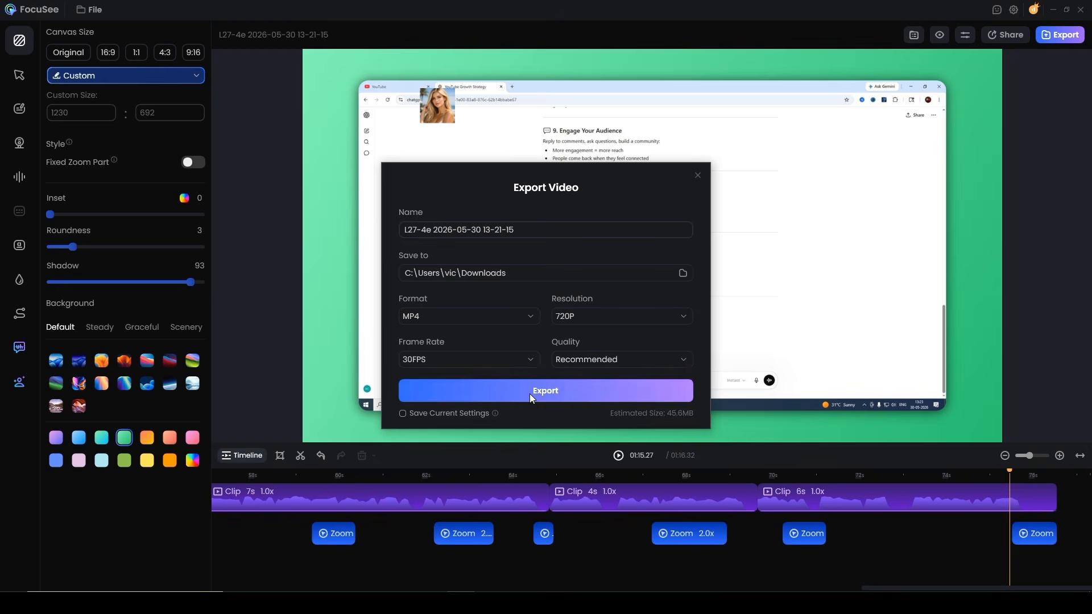
left_click(534, 394)
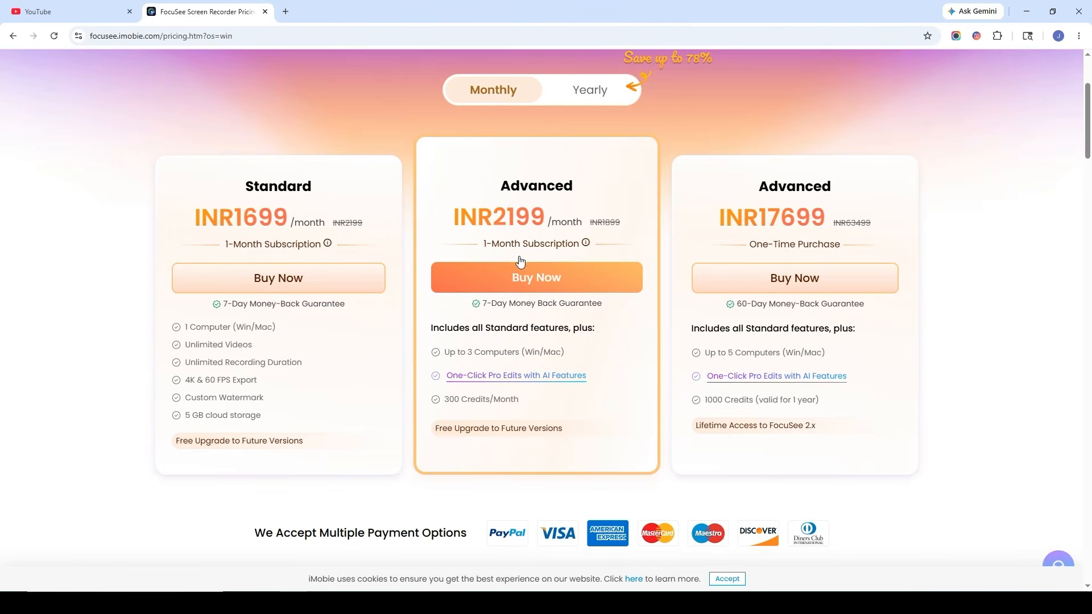
Compare the Monthly and Yearly plan prices on the FocuSee pricing page in the browser.
left_click(594, 91)
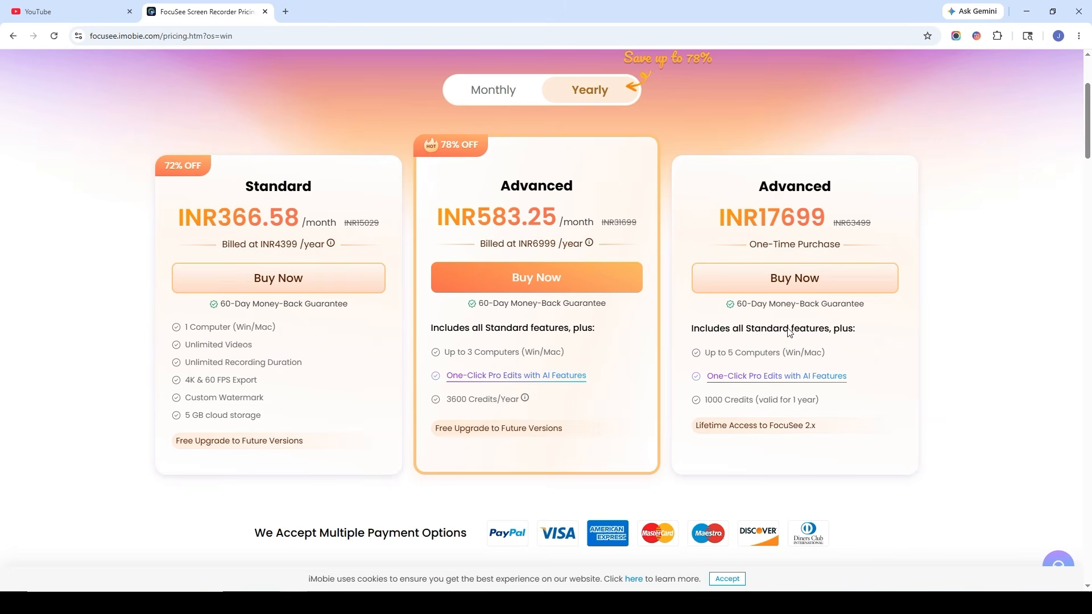
left_click(488, 95)
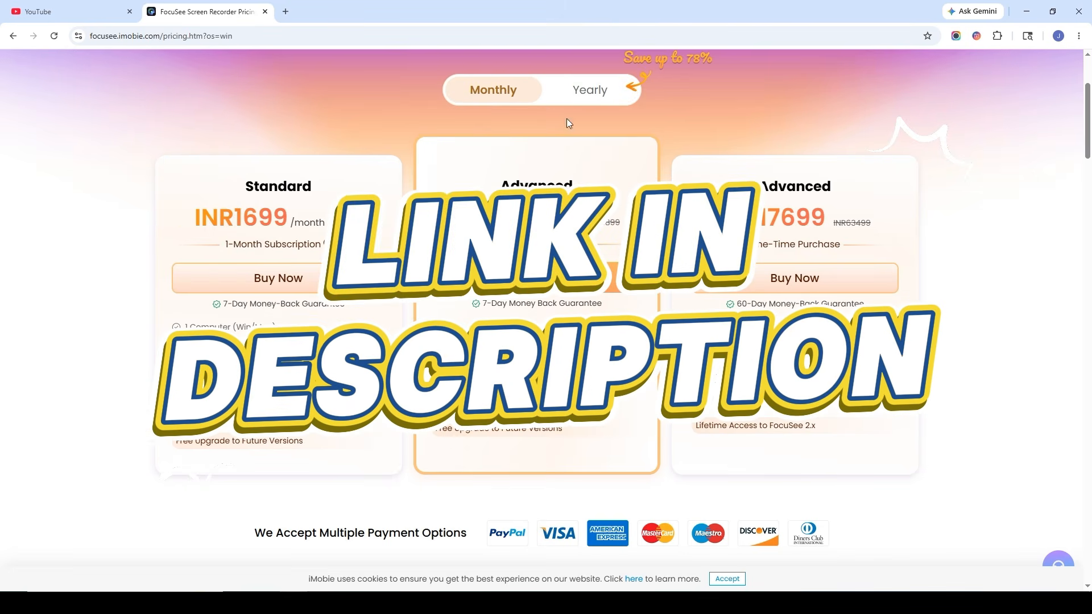
left_click(595, 91)
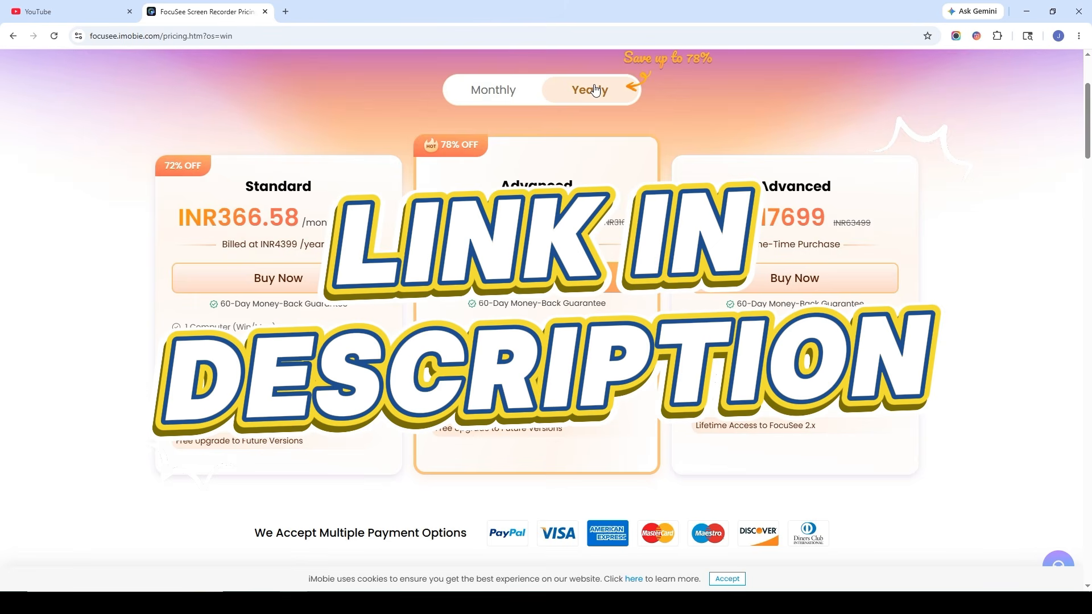
left_click(503, 100)
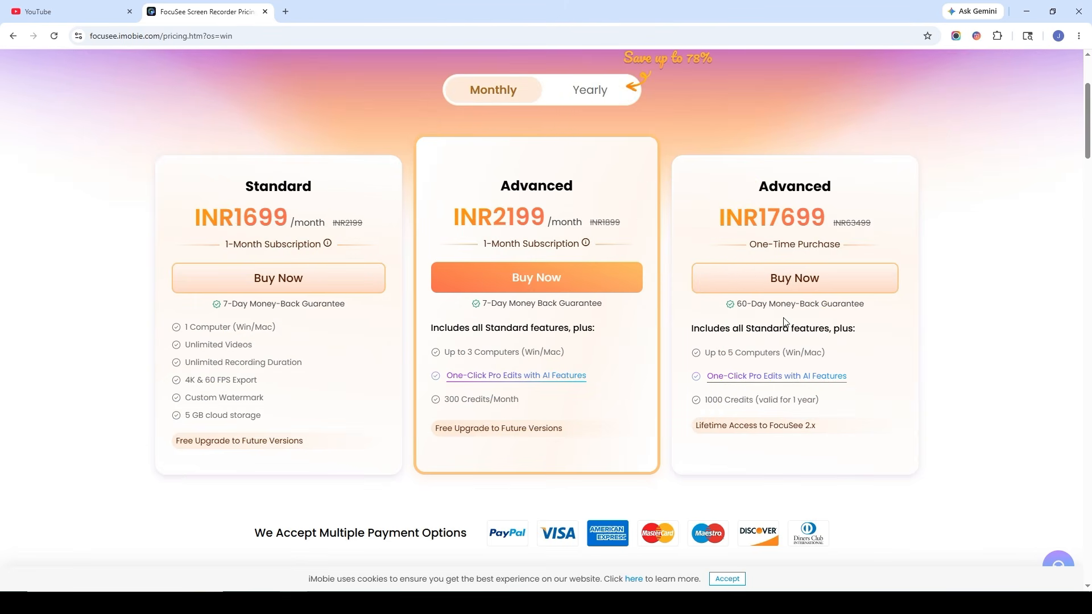
left_click(587, 92)
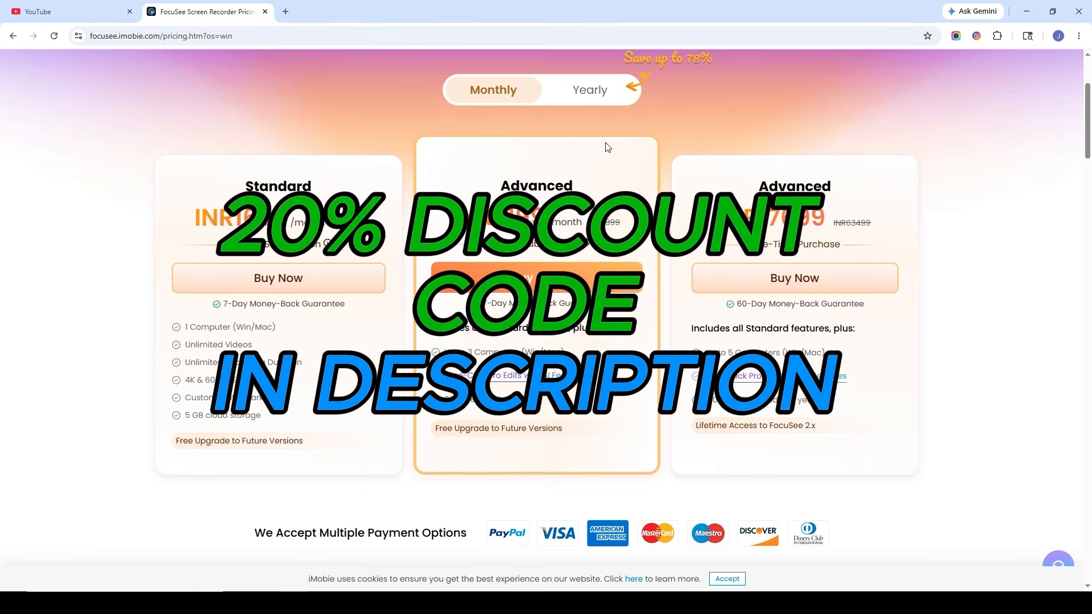
left_click(587, 92)
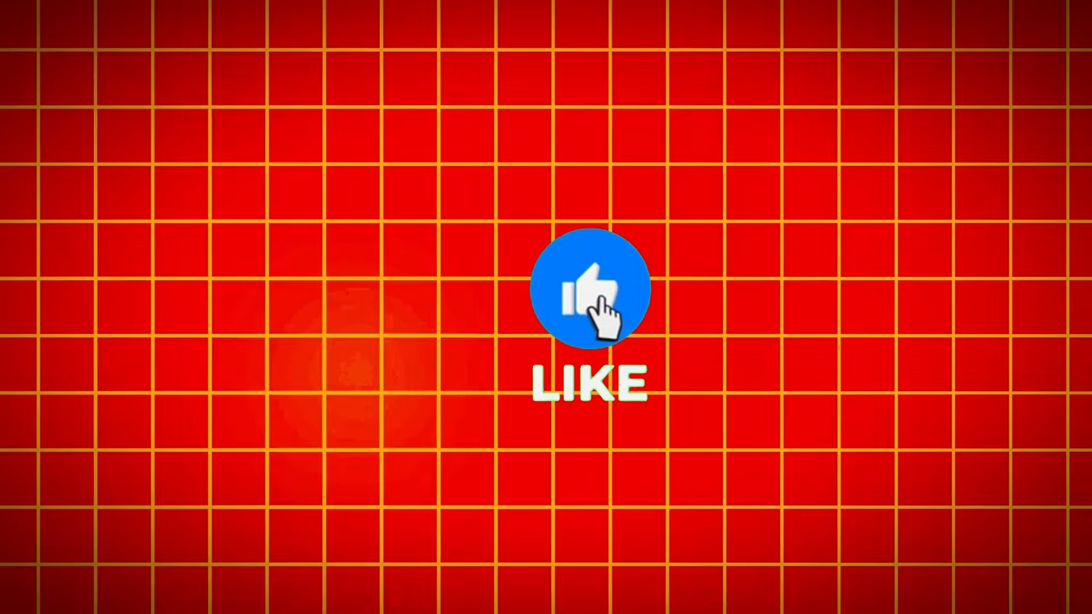